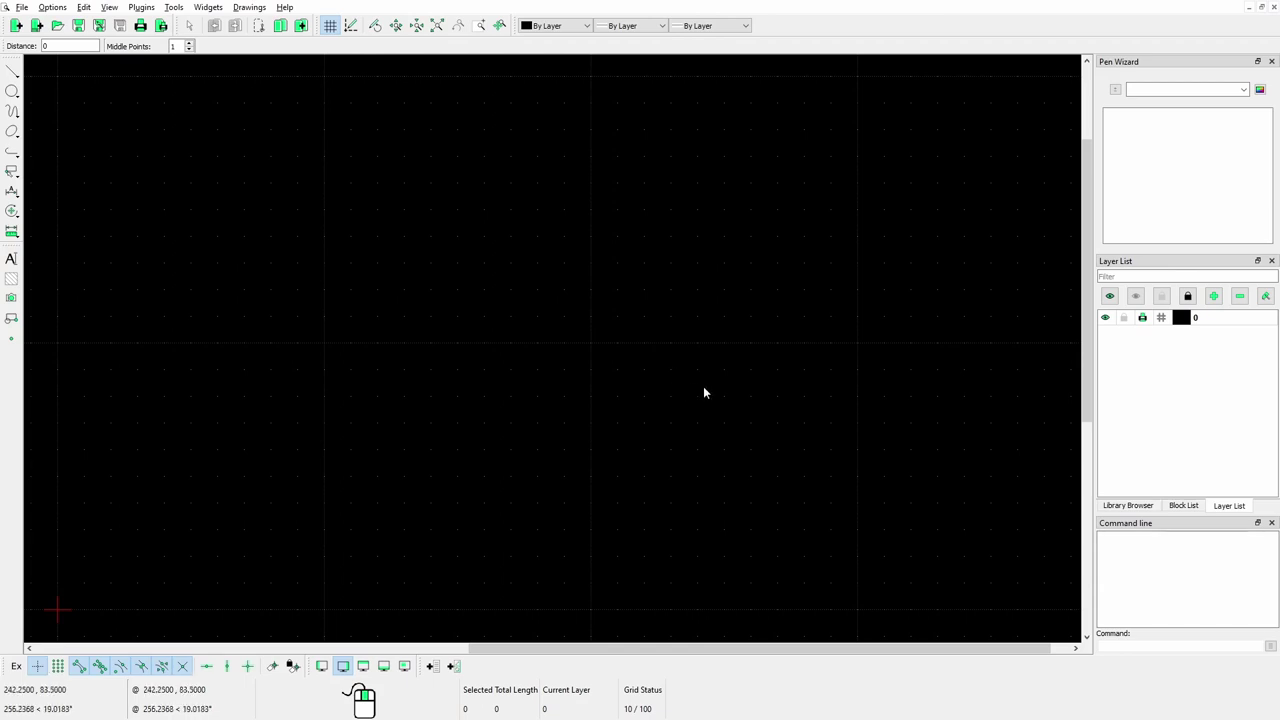
Check LibreCAD's version information under Help, then turn off the canvas grid
{"action": "left_click", "coordinate": [284, 7]}
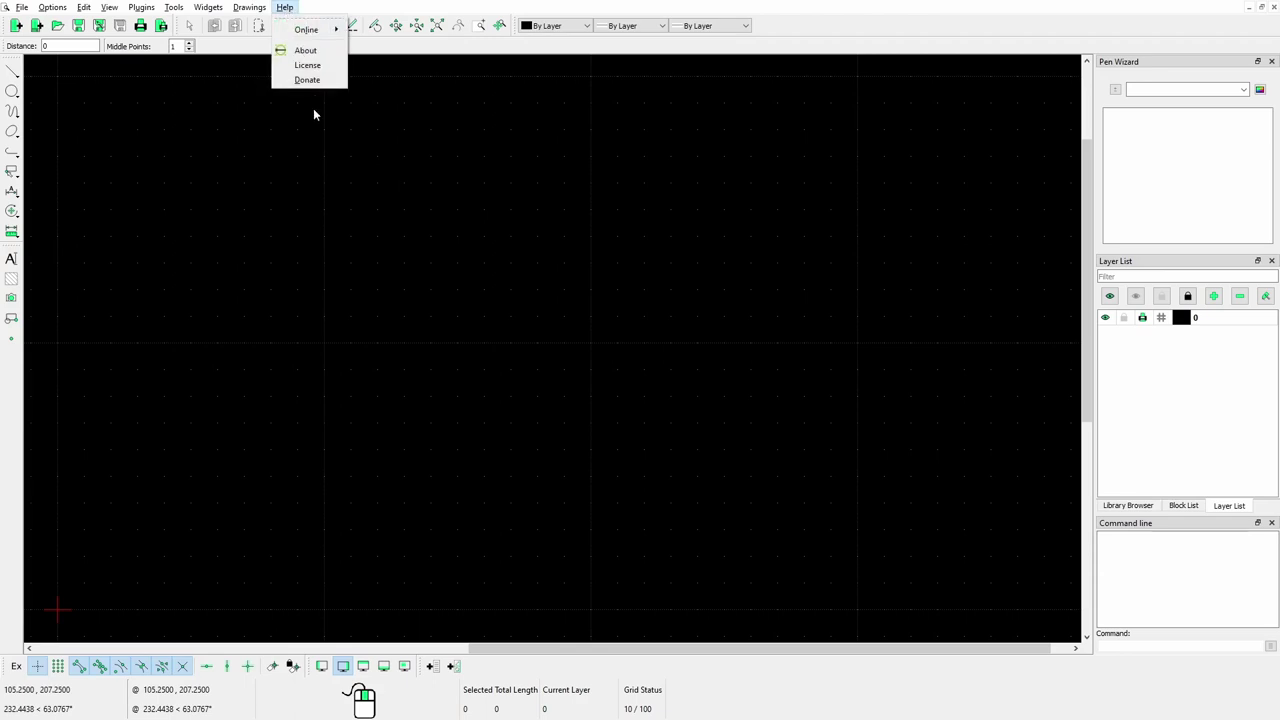
{"action": "left_click", "coordinate": [315, 52]}
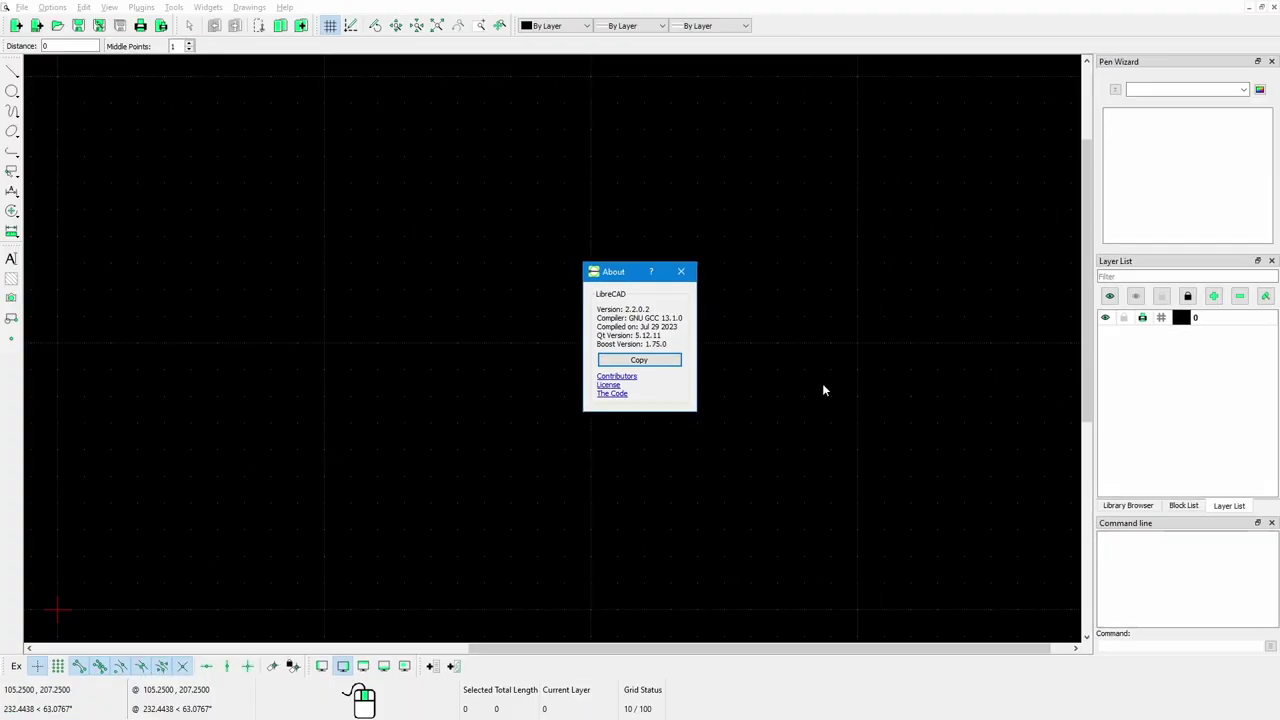
{"action": "left_click", "coordinate": [689, 267]}
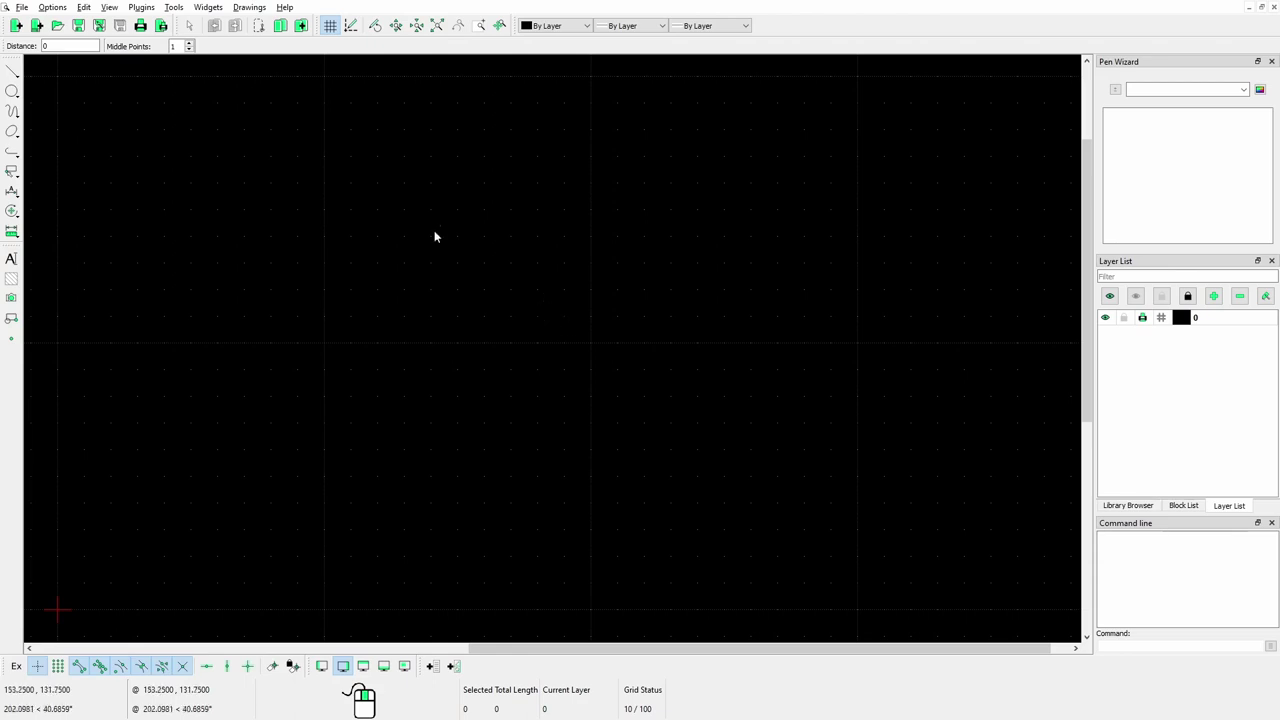
{"action": "left_click", "coordinate": [330, 25]}
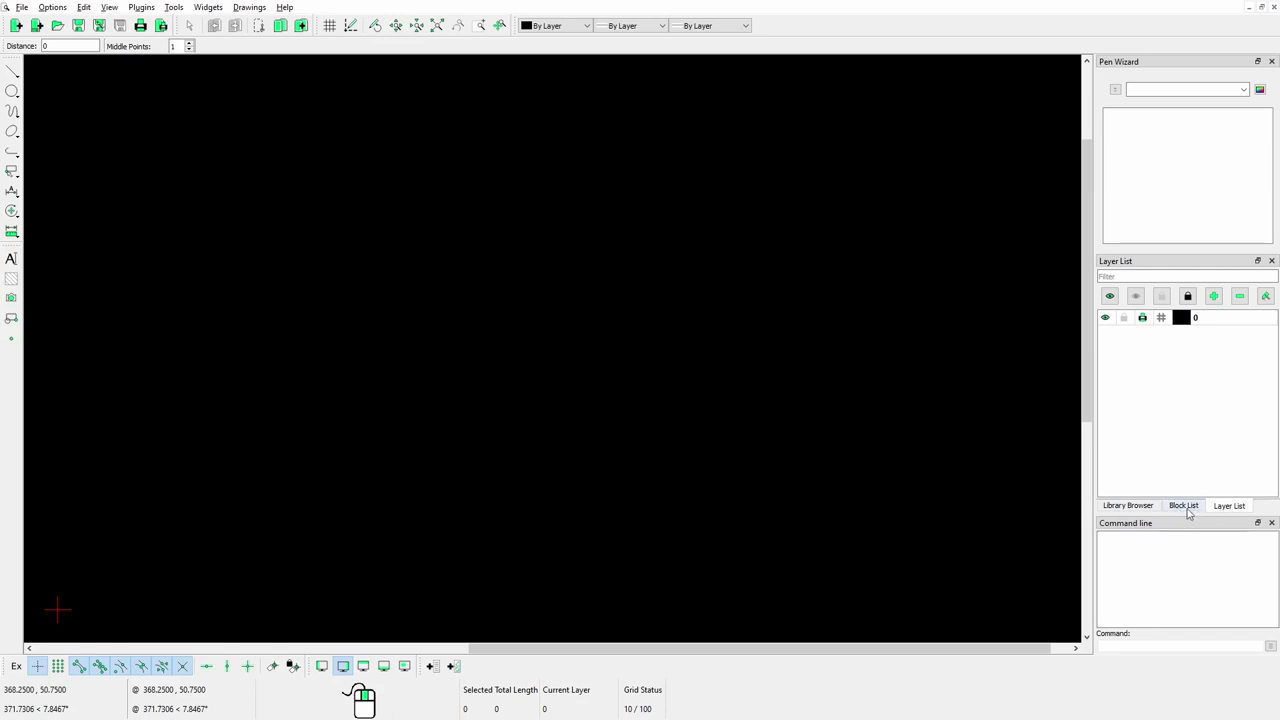
Show the empty Block List in the right-hand dock
{"action": "left_click", "coordinate": [1187, 509]}
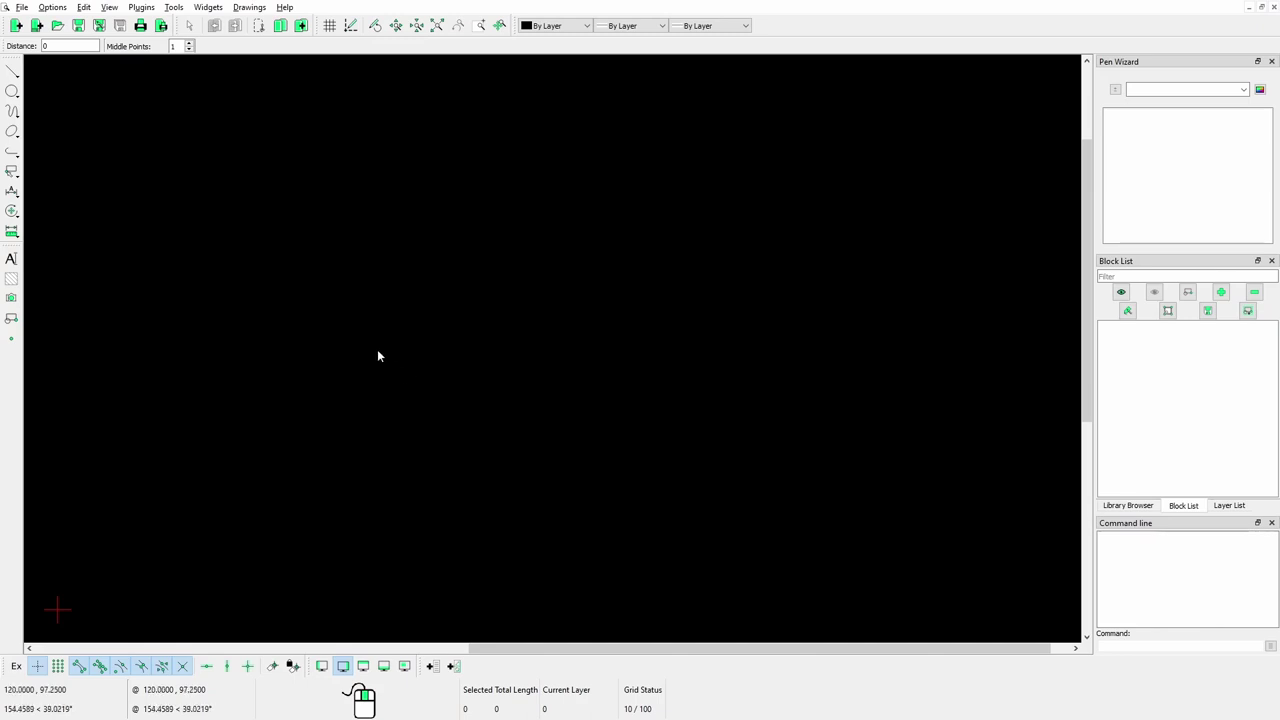
Draw one rectangle near the canvas centre with the Rectangle tool
{"action": "left_click", "coordinate": [12, 71]}
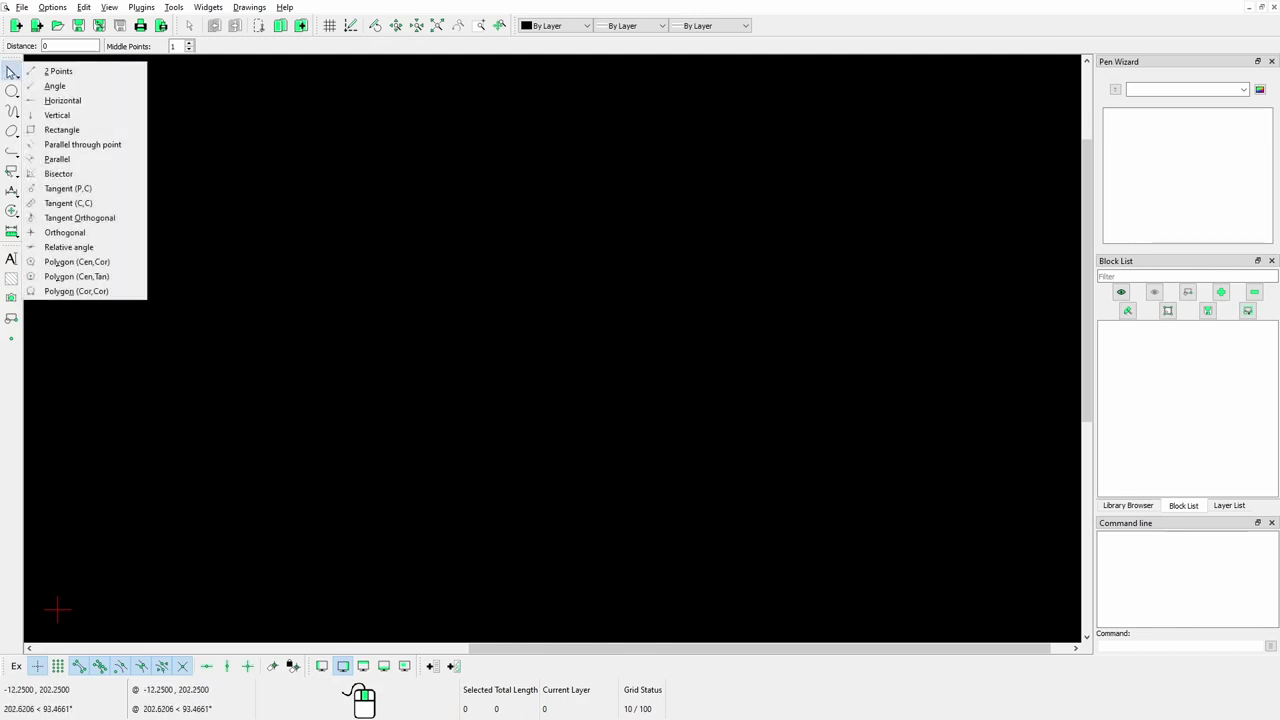
{"action": "left_click", "coordinate": [62, 130]}
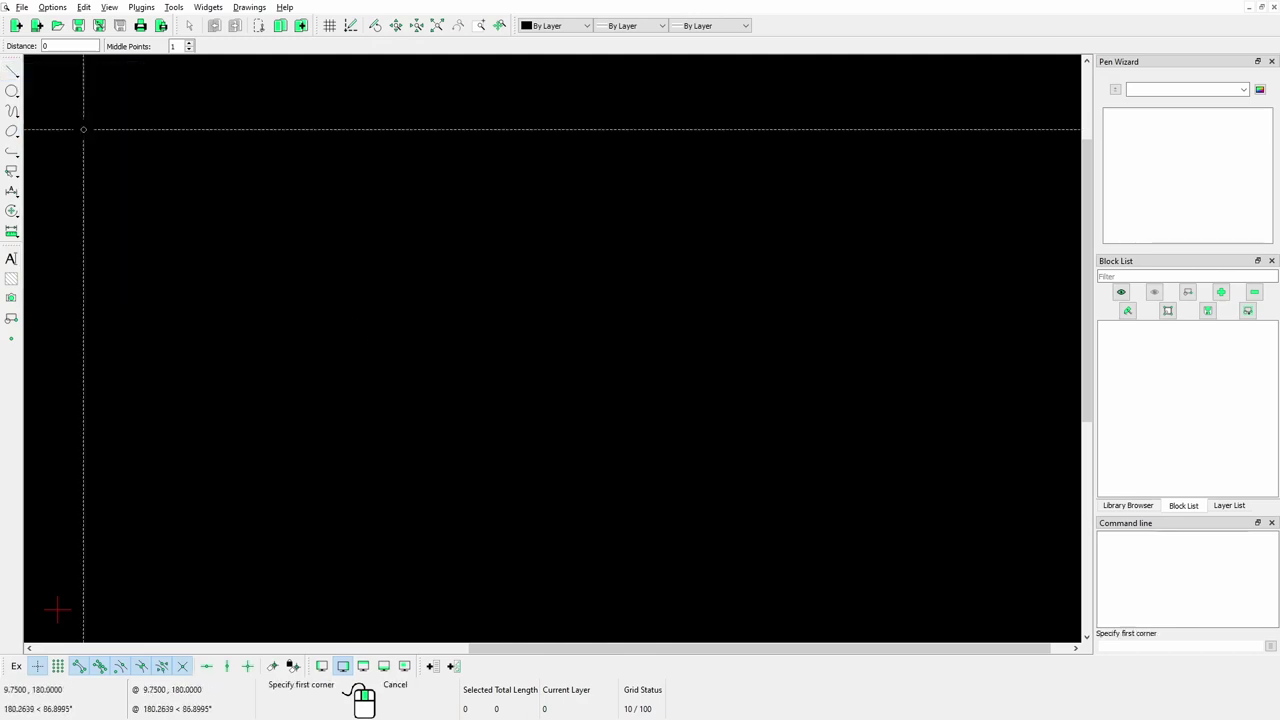
{"action": "left_click", "coordinate": [357, 440]}
{"action": "left_click", "coordinate": [571, 323]}
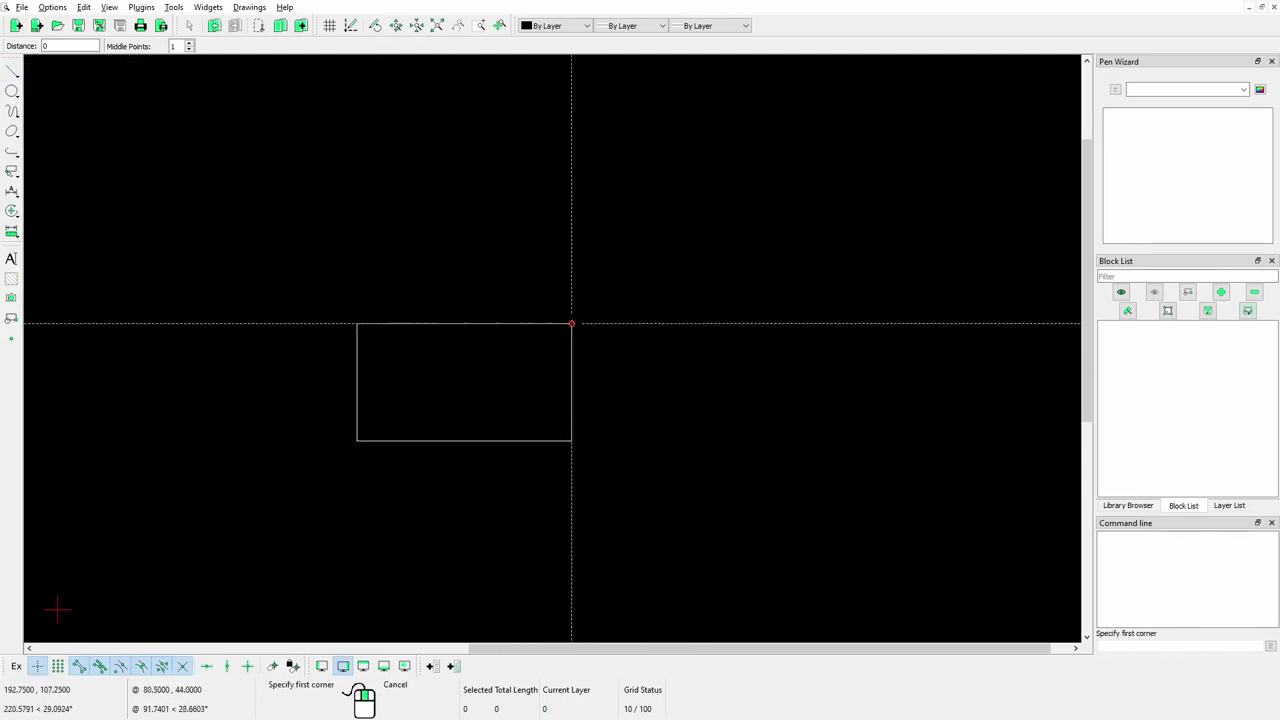
{"action": "right_click", "coordinate": [766, 363]}
{"action": "middle_click_drag", "start_coordinate": [769, 387], "coordinate": [782, 444]}
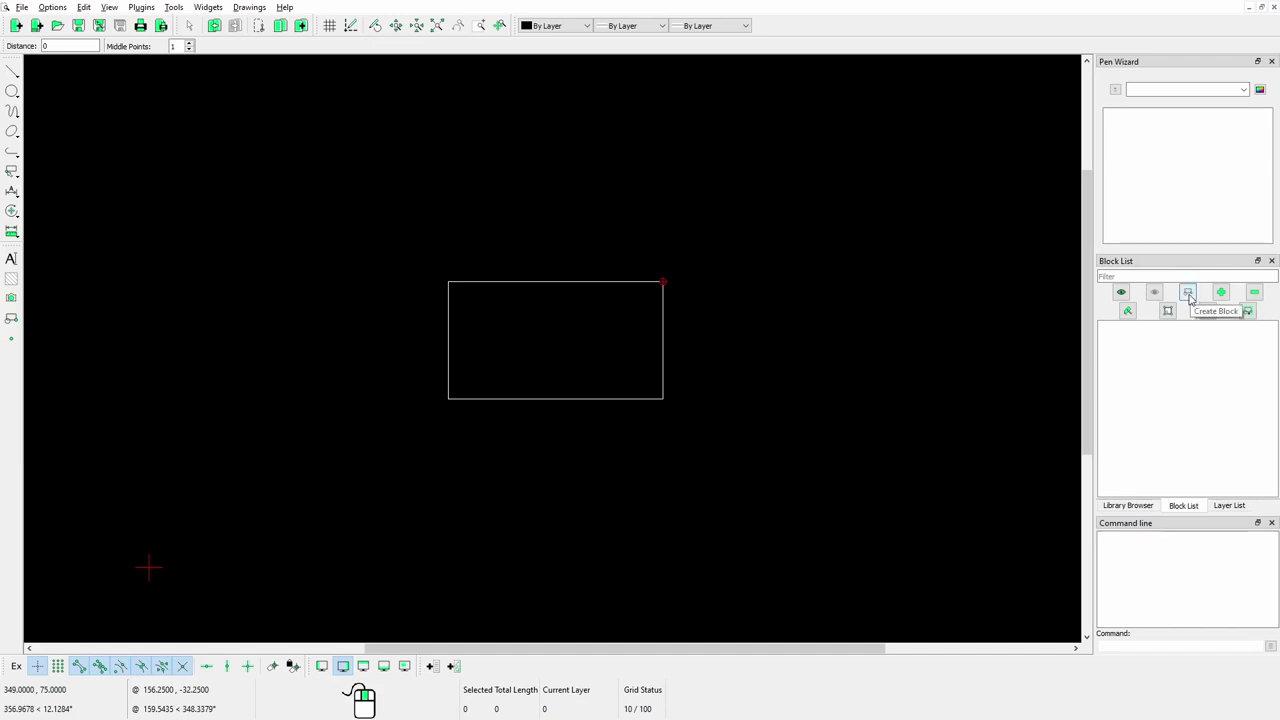
Start Create Block and select the rectangle as the block's content
{"action": "left_click", "coordinate": [1188, 293]}
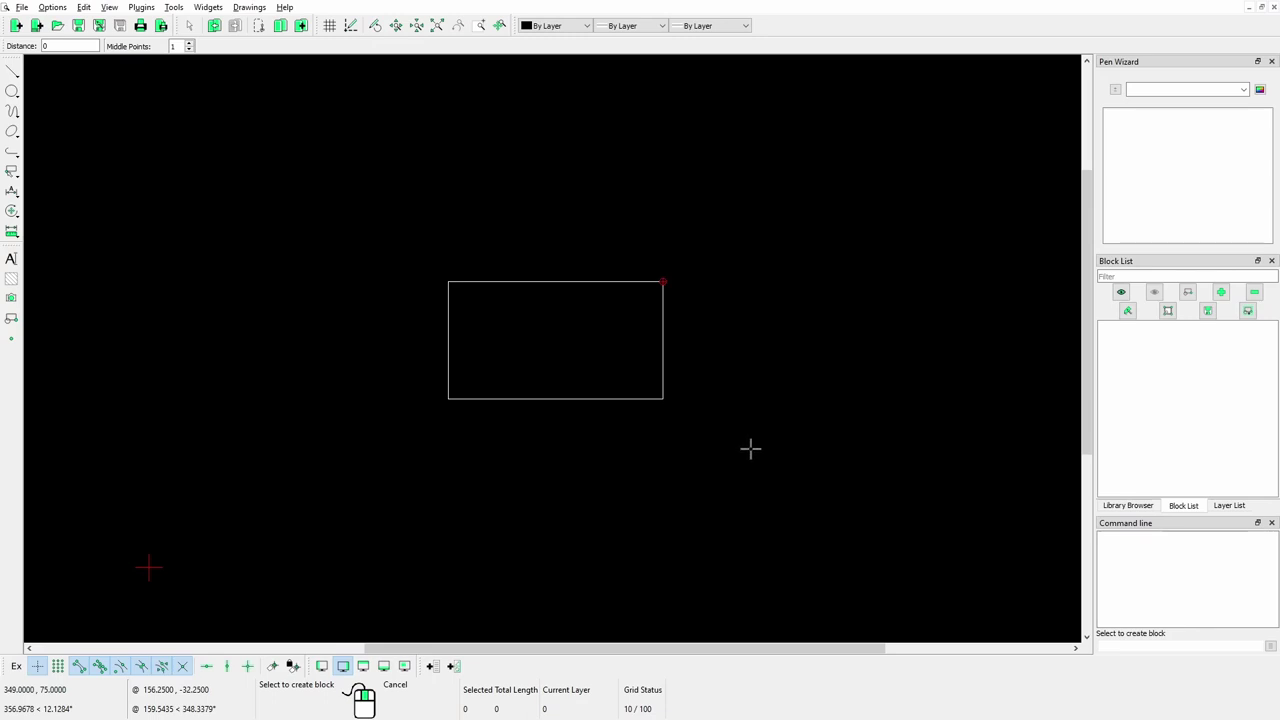
{"action": "left_click", "coordinate": [574, 399]}
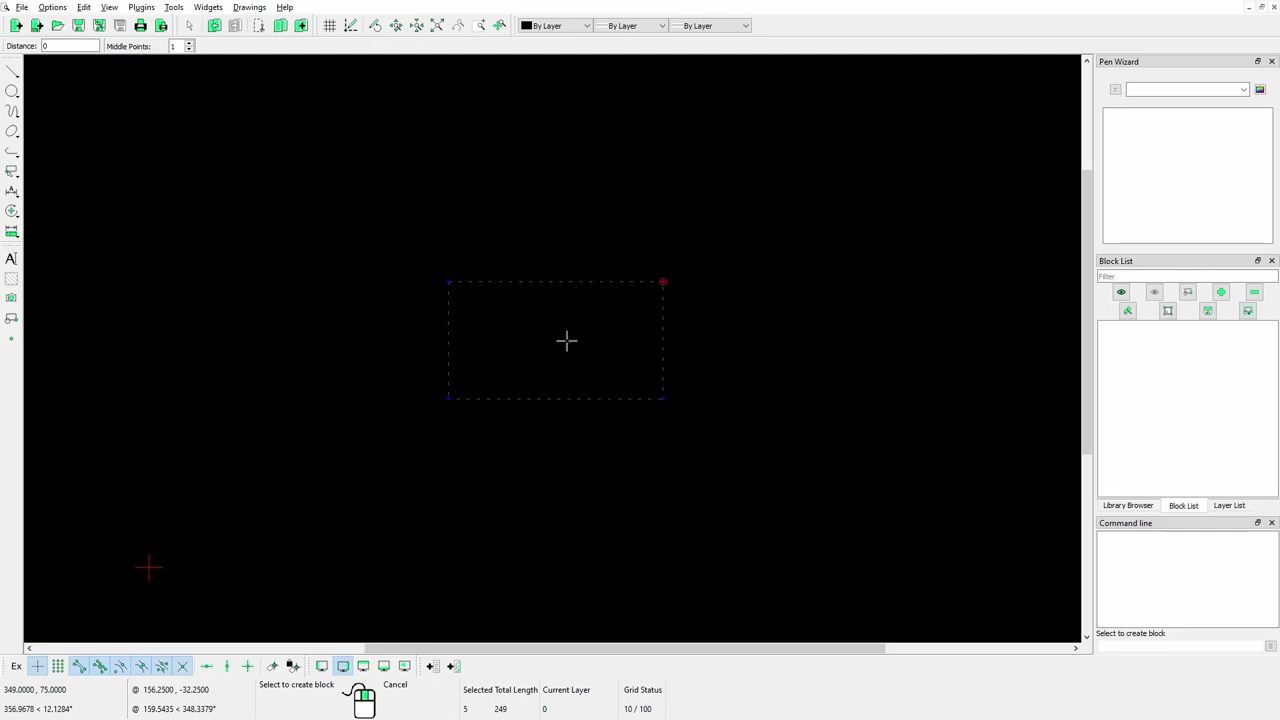
{"action": "key", "text": "Return"}
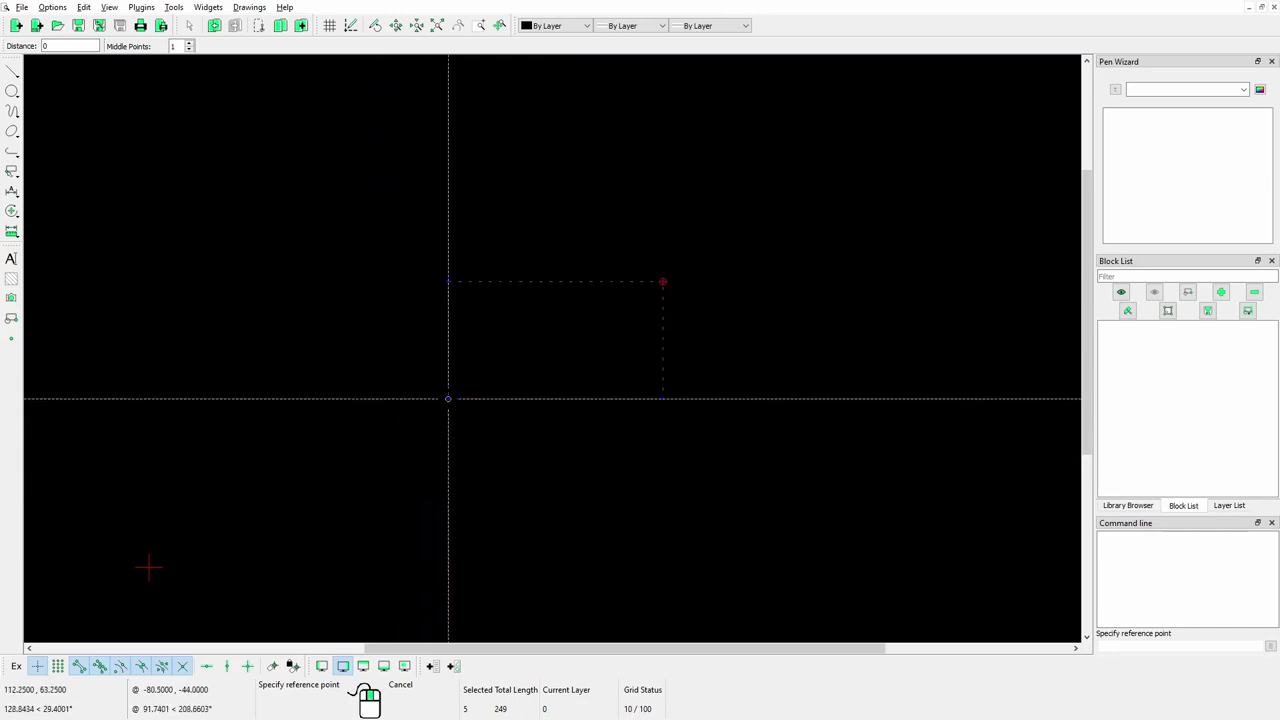
Set the block base point at the rectangle's lower-left corner and name it rec1
{"action": "left_click", "coordinate": [448, 398]}
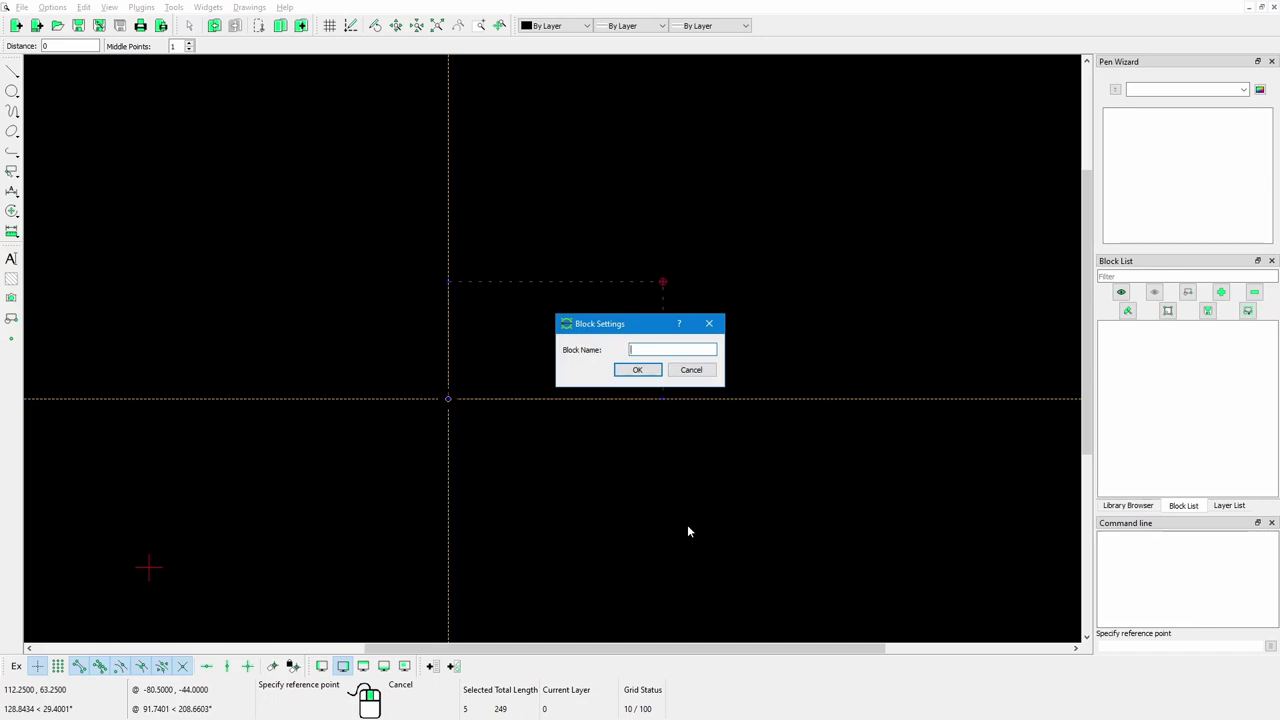
{"action": "type", "text": "rec1"}
Confirm the rec1 block, then delete the original loose rectangle from the canvas
{"action": "left_click", "coordinate": [637, 370]}
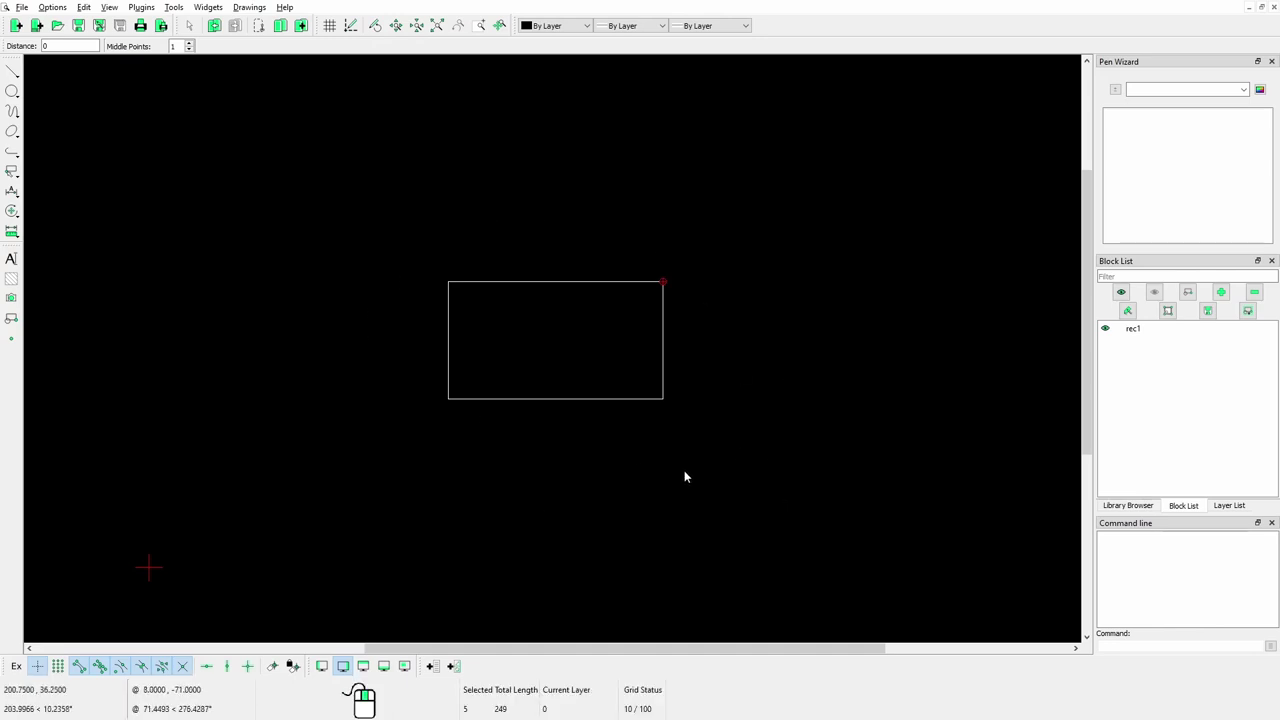
{"action": "left_click_drag", "start_coordinate": [805, 503], "coordinate": [285, 219]}
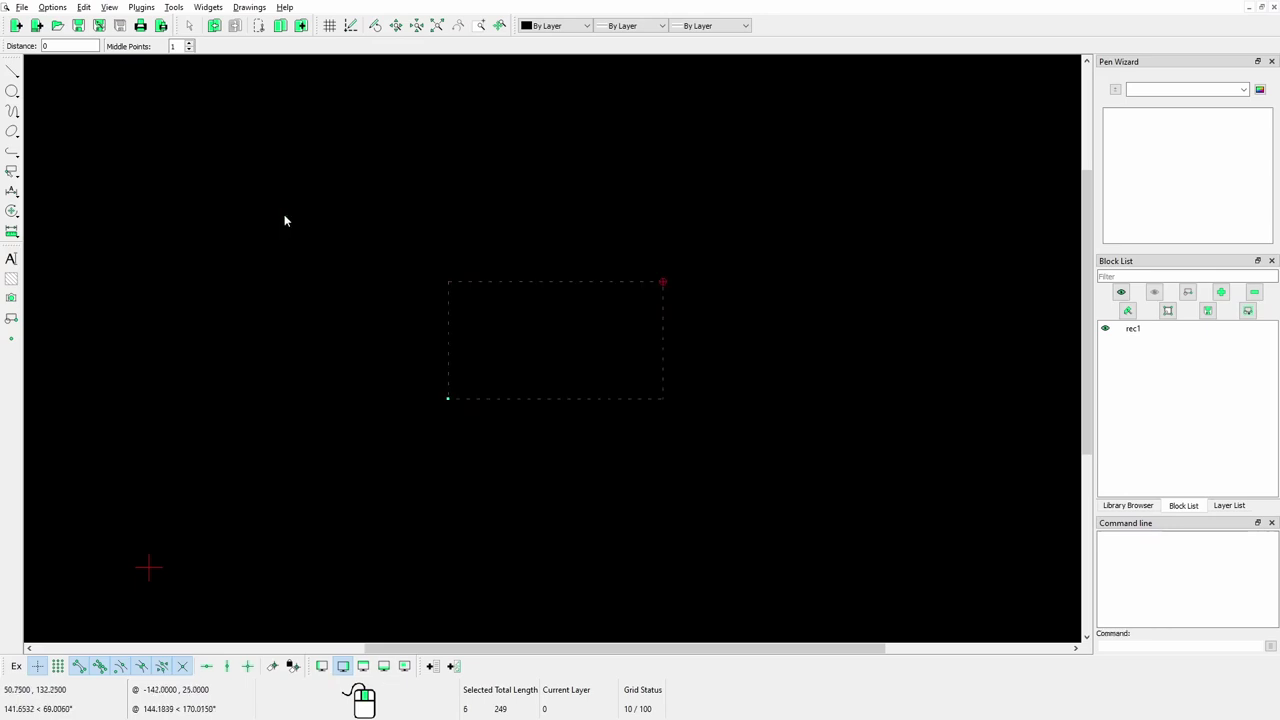
{"action": "key", "text": "Delete"}
{"action": "scroll", "coordinate": [571, 379], "scroll_direction": "down", "scroll_amount": 1}
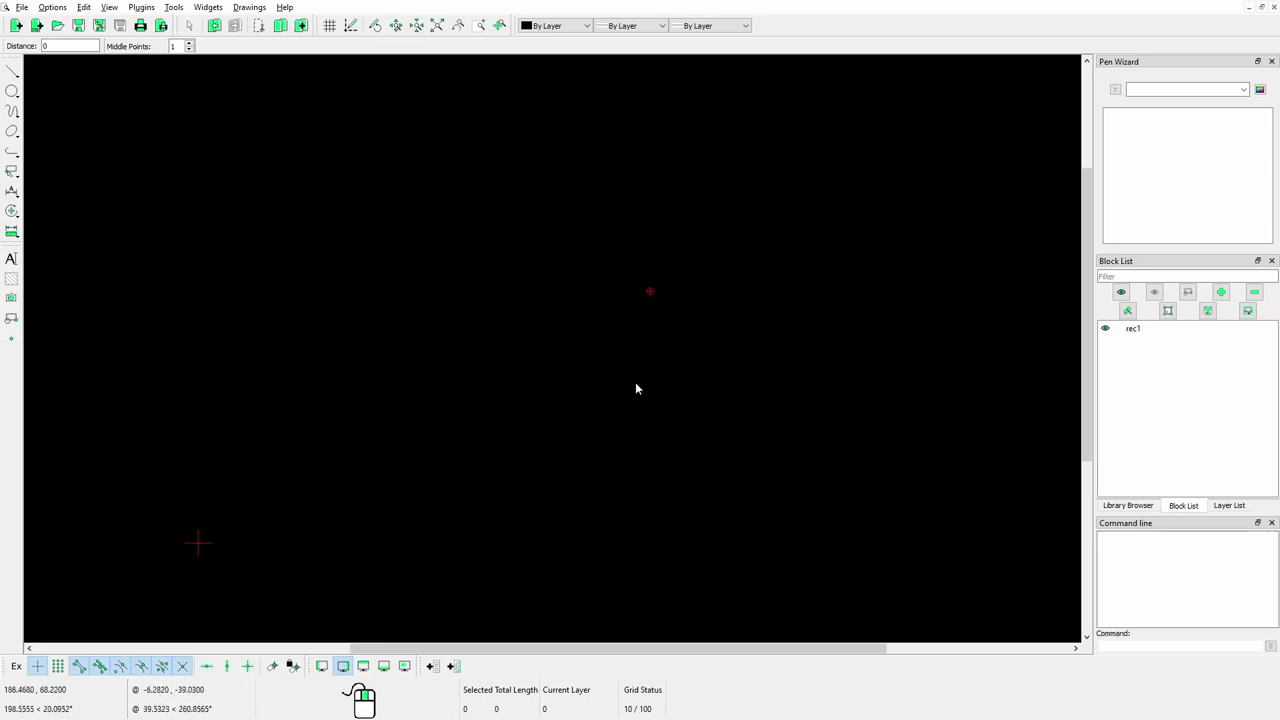
{"action": "middle_click_drag", "start_coordinate": [634, 386], "coordinate": [584, 388]}
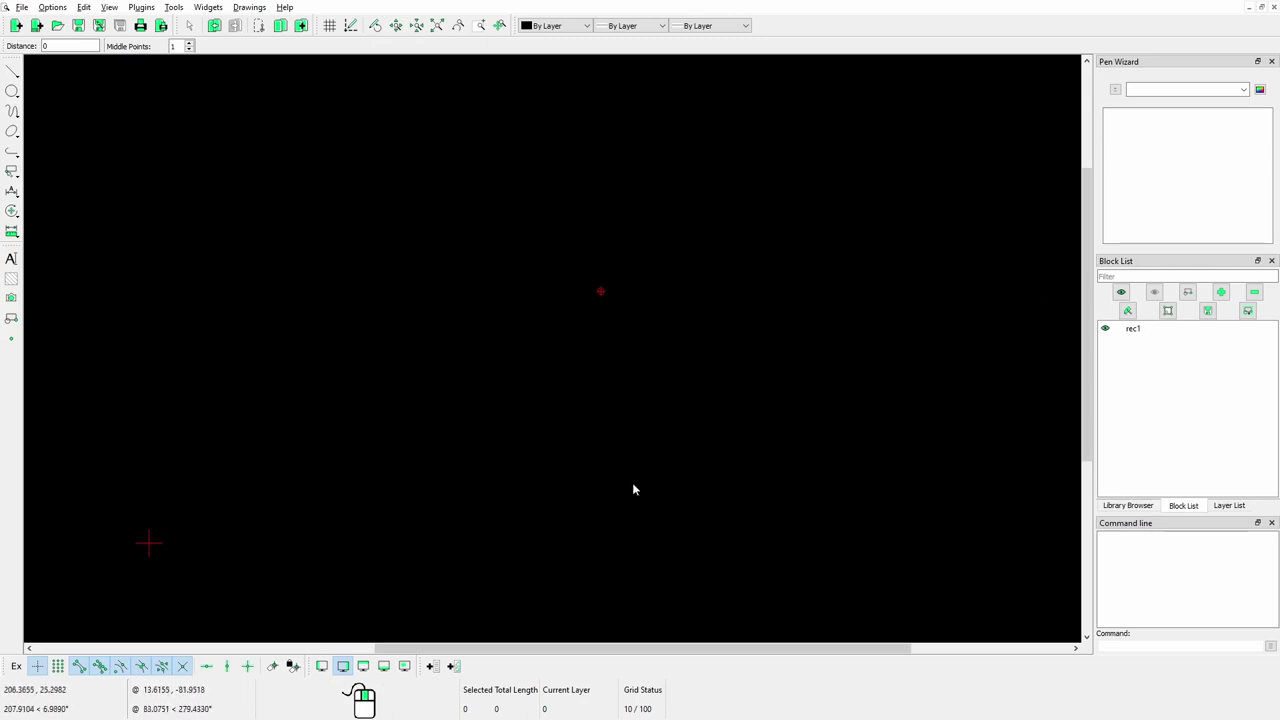
Make rec1 the active block and insert seven copies at scattered canvas points
{"action": "left_click", "coordinate": [1138, 333]}
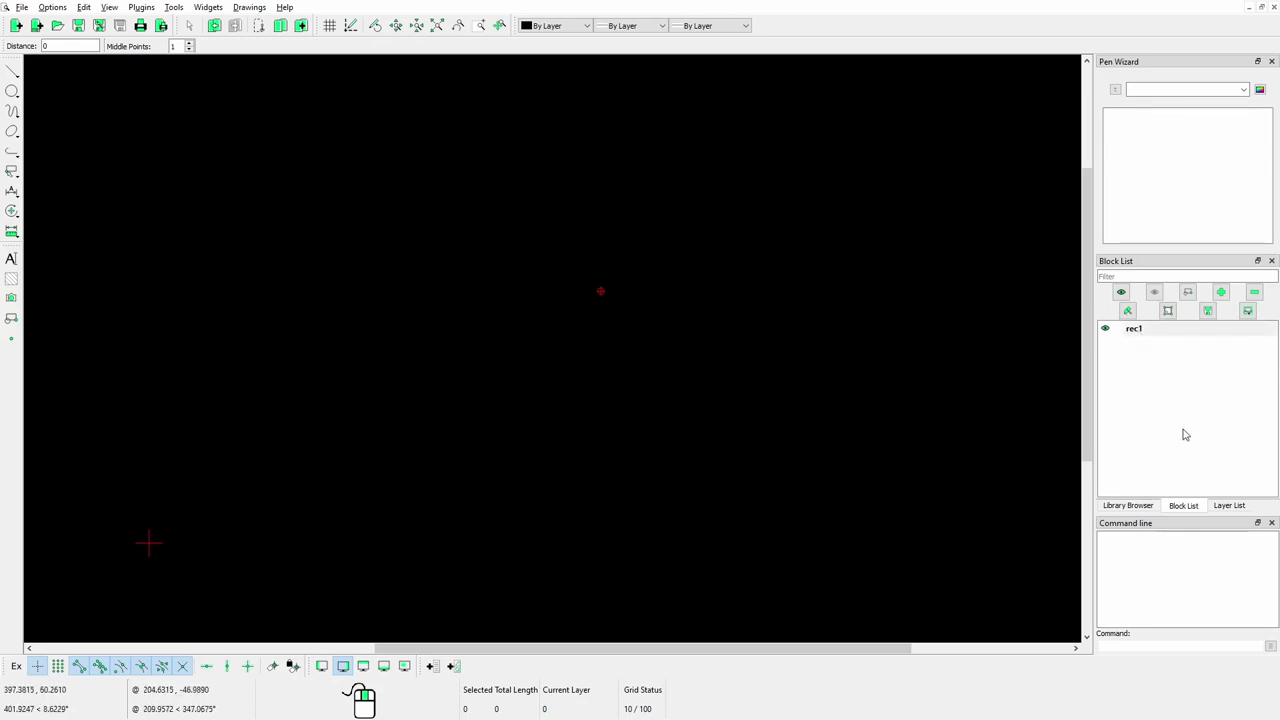
{"action": "left_click", "coordinate": [1247, 313]}
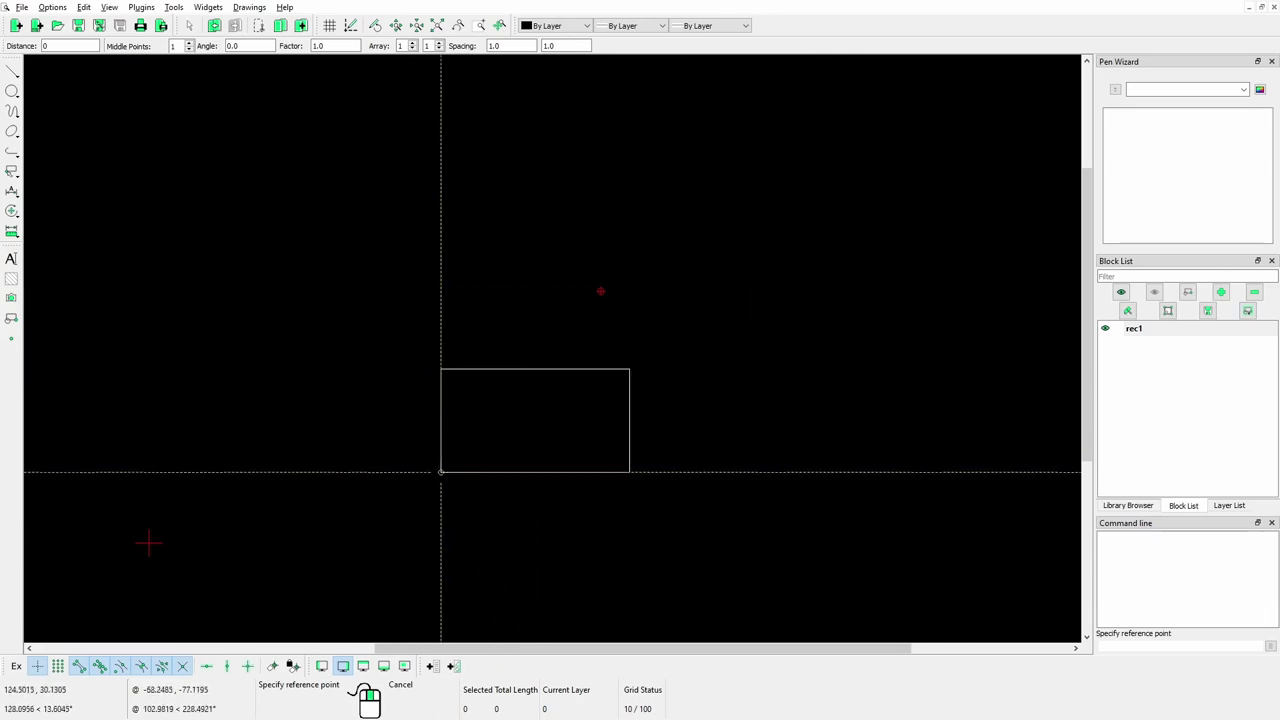
{"action": "scroll", "coordinate": [371, 463], "scroll_direction": "down", "scroll_amount": 2}
{"action": "scroll", "coordinate": [373, 464], "scroll_direction": "down", "scroll_amount": 2}
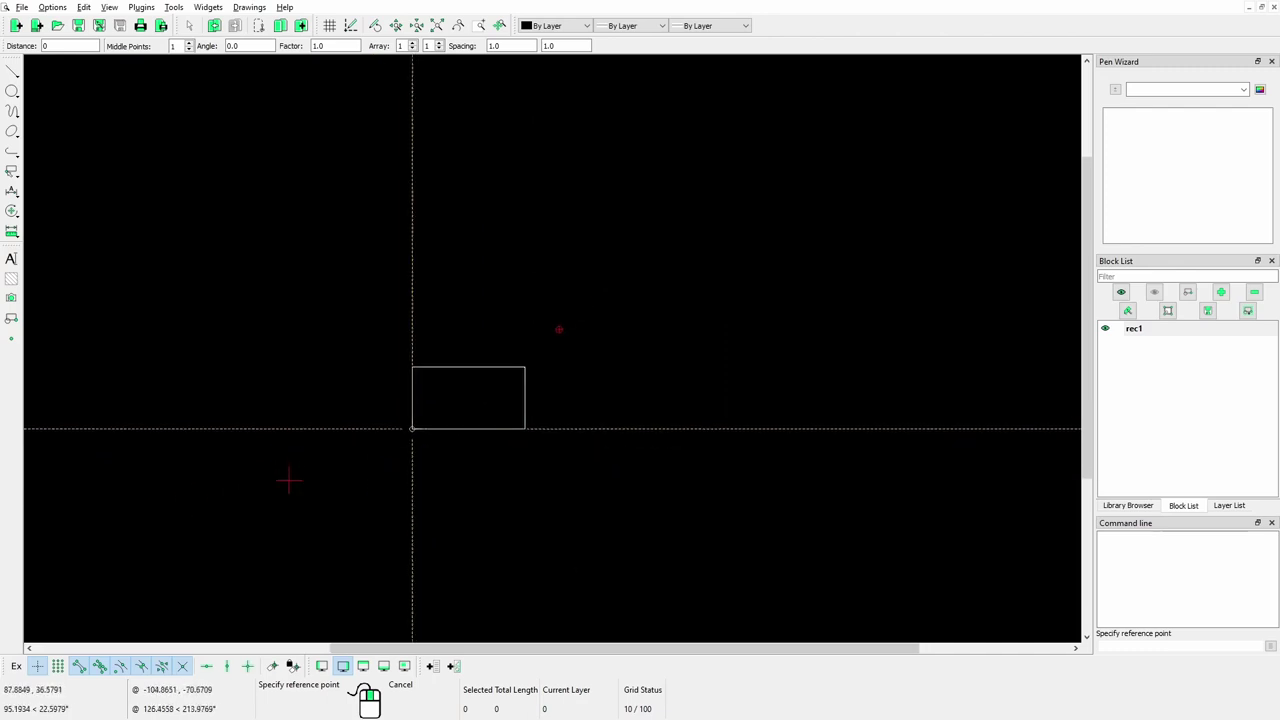
{"action": "middle_click_drag", "start_coordinate": [408, 432], "coordinate": [349, 506]}
{"action": "left_click", "coordinate": [332, 488]}
{"action": "left_click", "coordinate": [333, 330]}
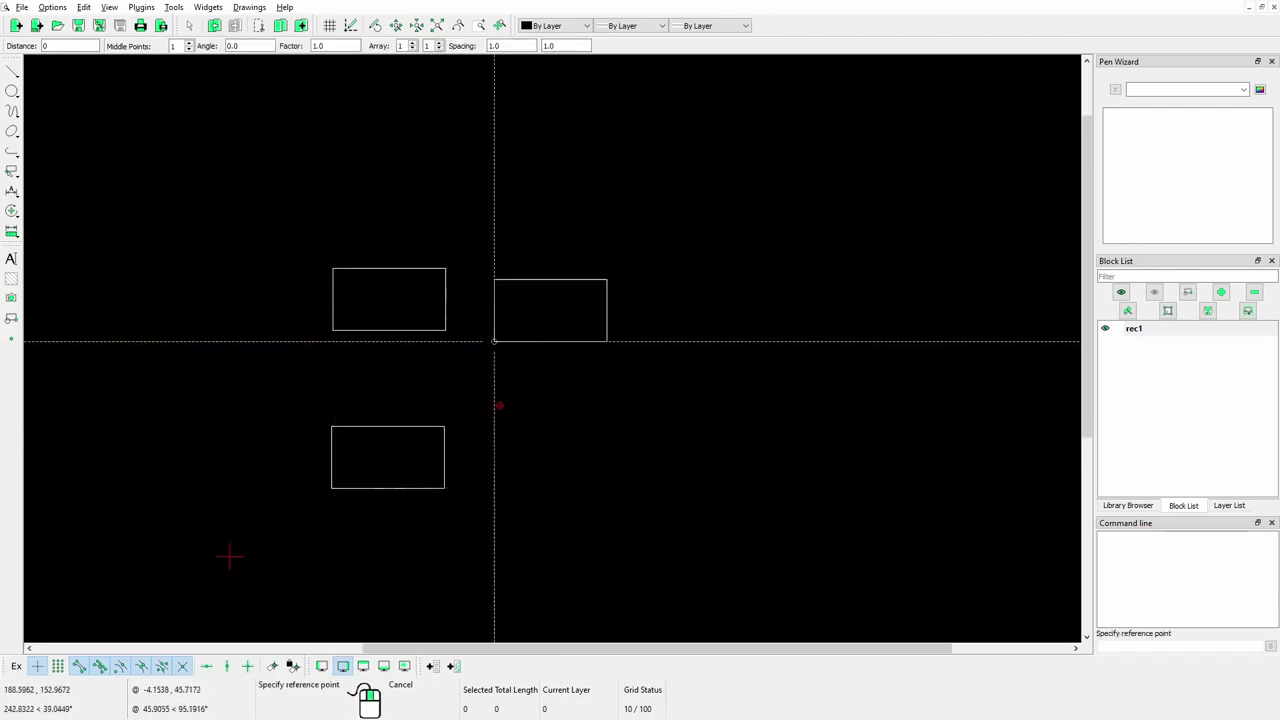
{"action": "left_click", "coordinate": [547, 358]}
{"action": "left_click", "coordinate": [653, 444]}
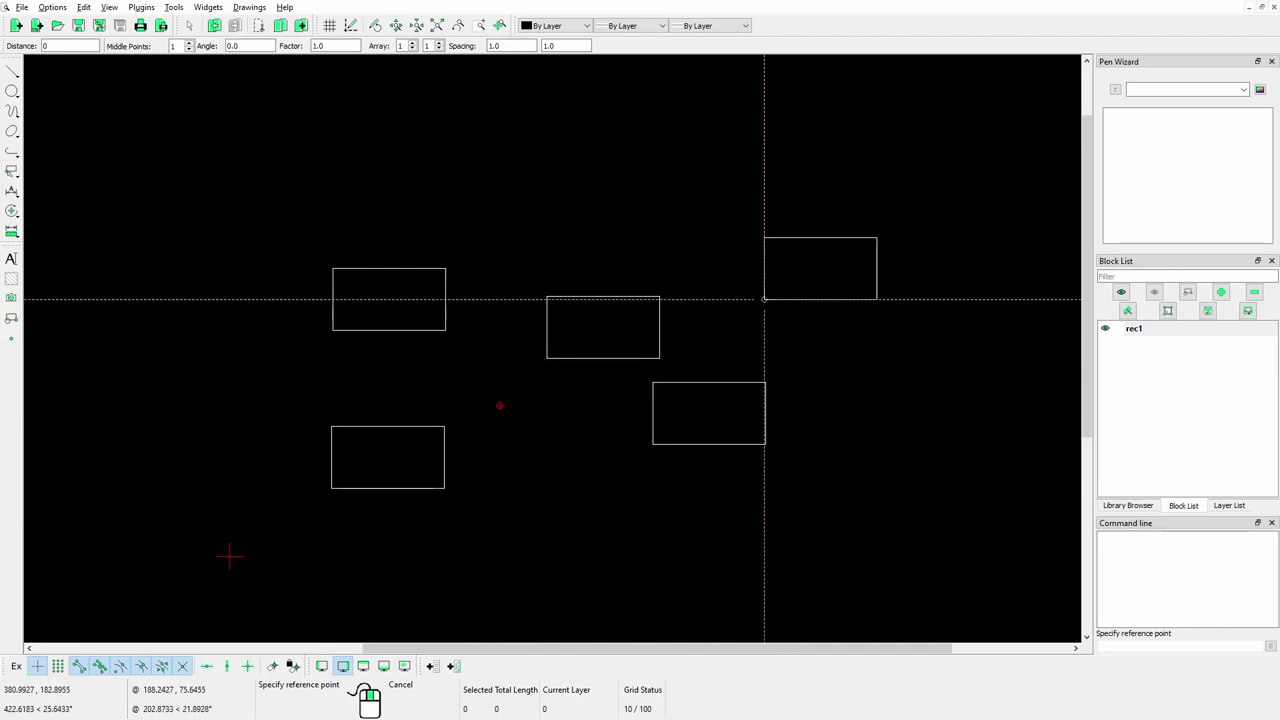
{"action": "left_click", "coordinate": [764, 299]}
{"action": "left_click", "coordinate": [642, 199]}
{"action": "left_click", "coordinate": [366, 199]}
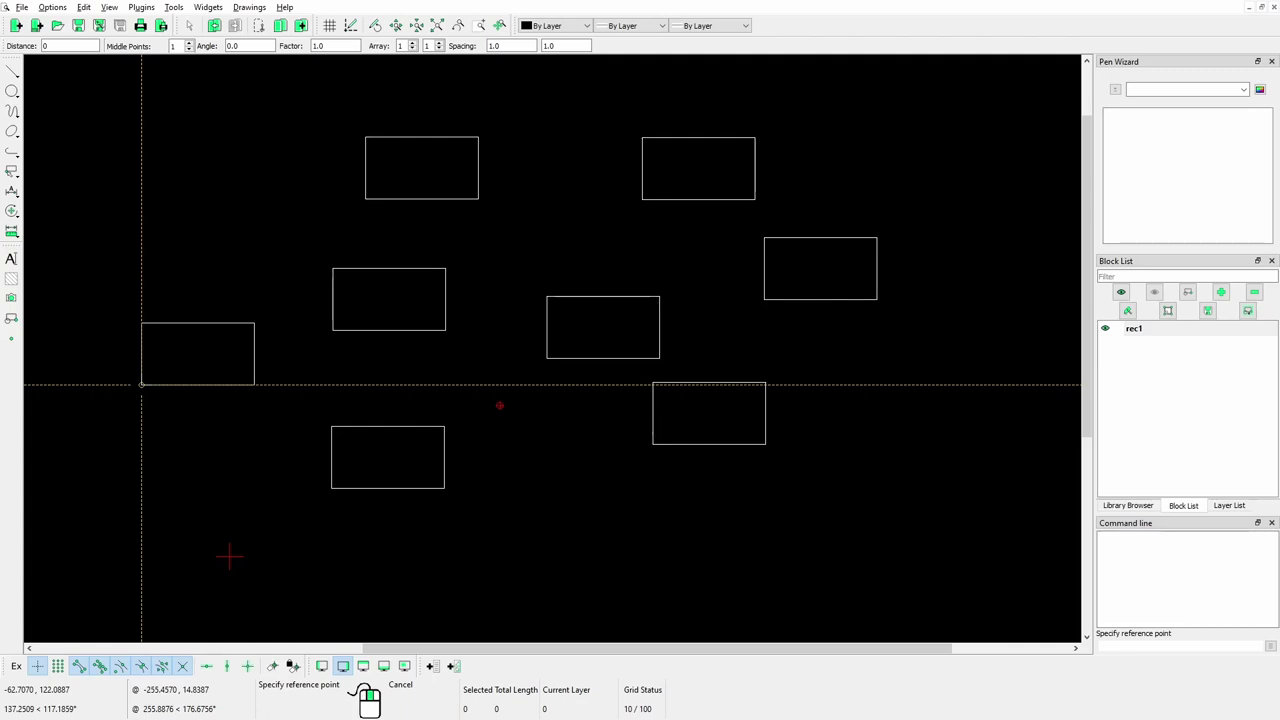
Stop inserting, delete all seven rec1 rectangles, and cancel a new rec1 insertion
{"action": "right_click", "coordinate": [141, 384]}
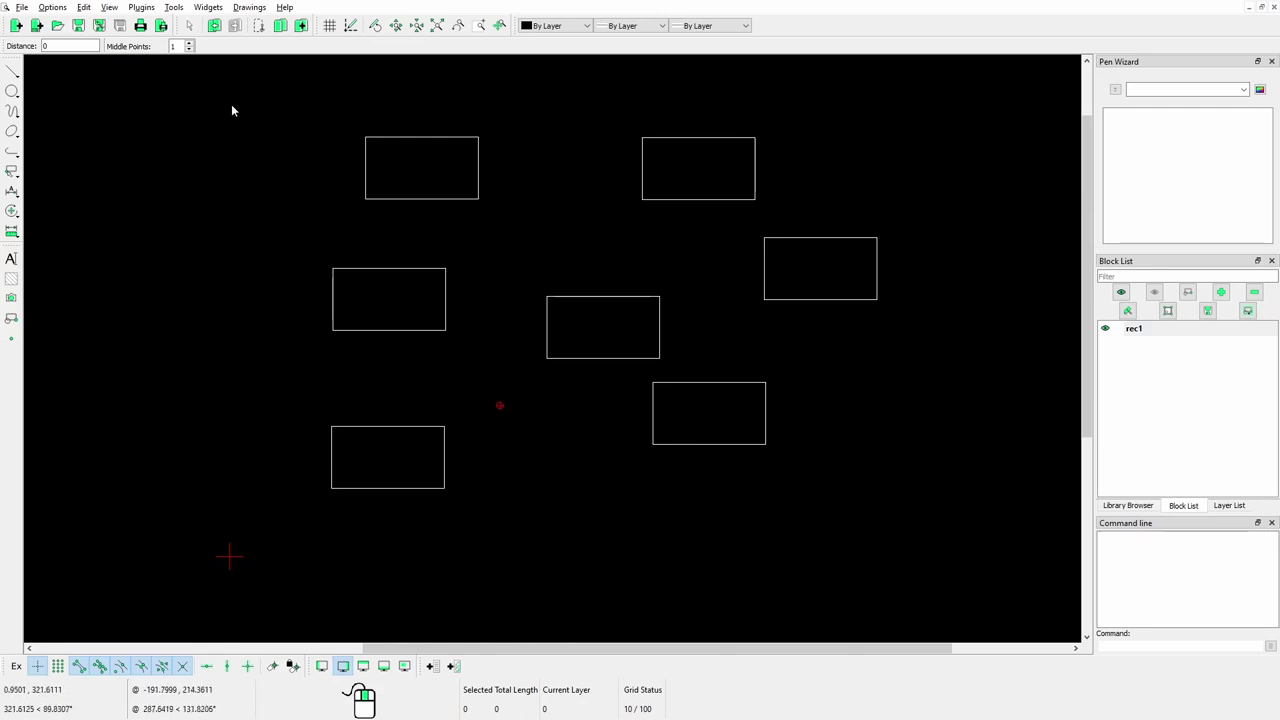
{"action": "left_click_drag", "start_coordinate": [185, 94], "coordinate": [964, 476]}
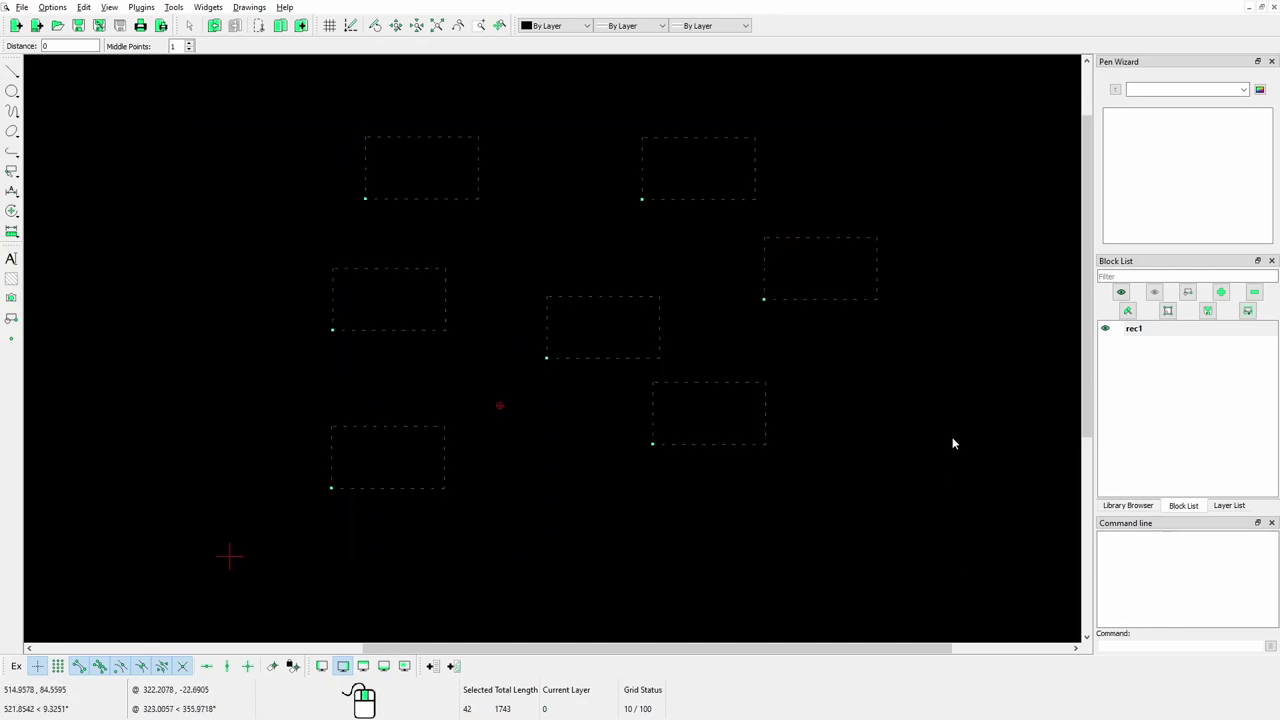
{"action": "key", "text": "Delete"}
{"action": "left_click", "coordinate": [1247, 311]}
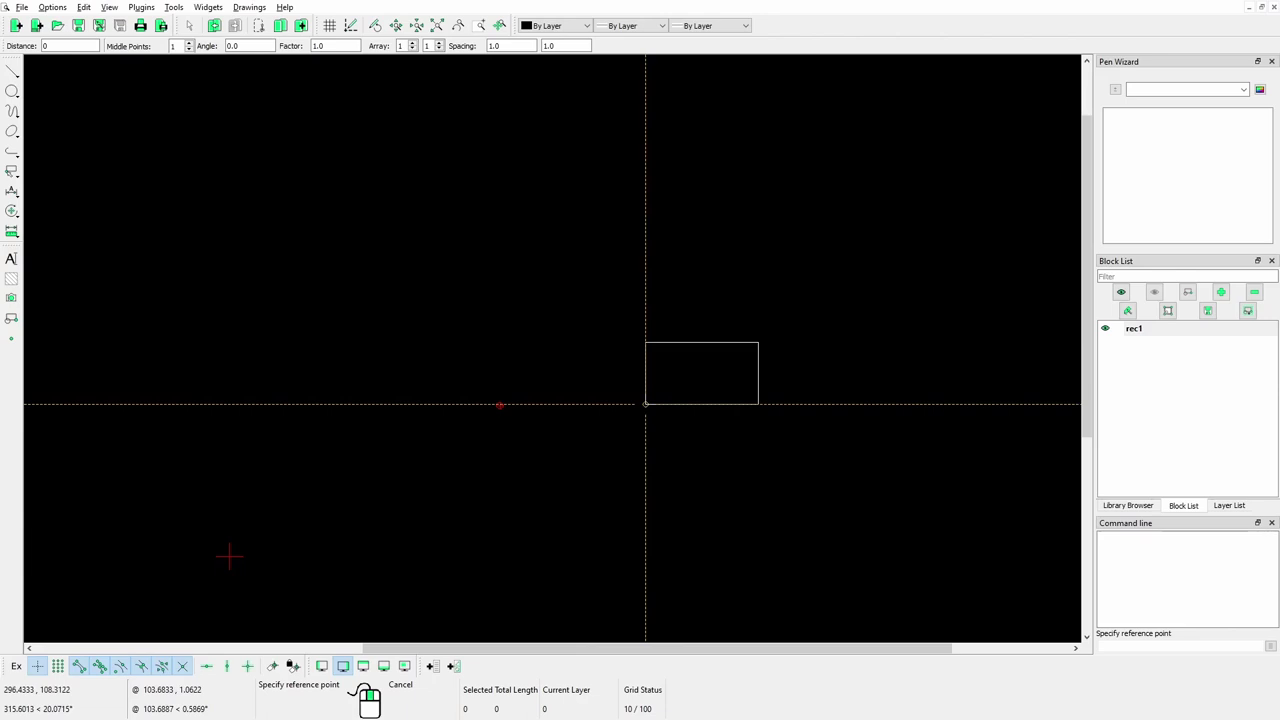
{"action": "right_click", "coordinate": [645, 404]}
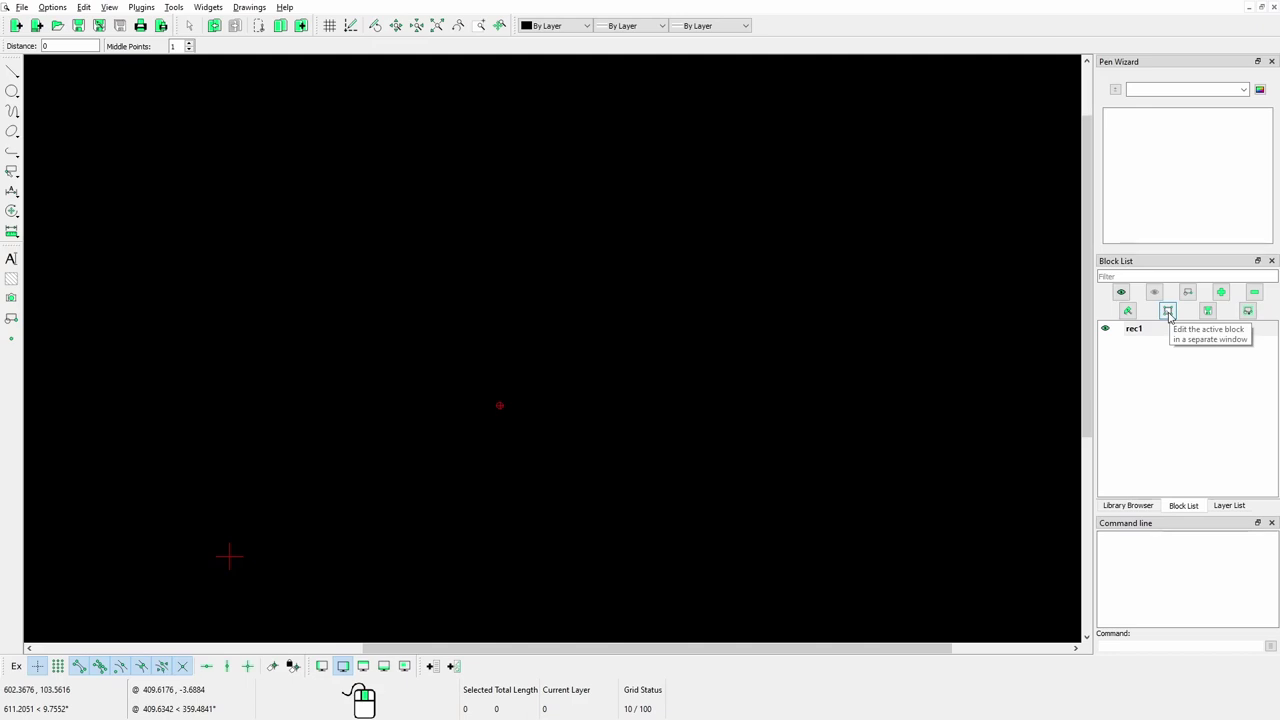
Open block rec1 in its own editing window and bring its rectangle into view
{"action": "left_click", "coordinate": [1168, 312]}
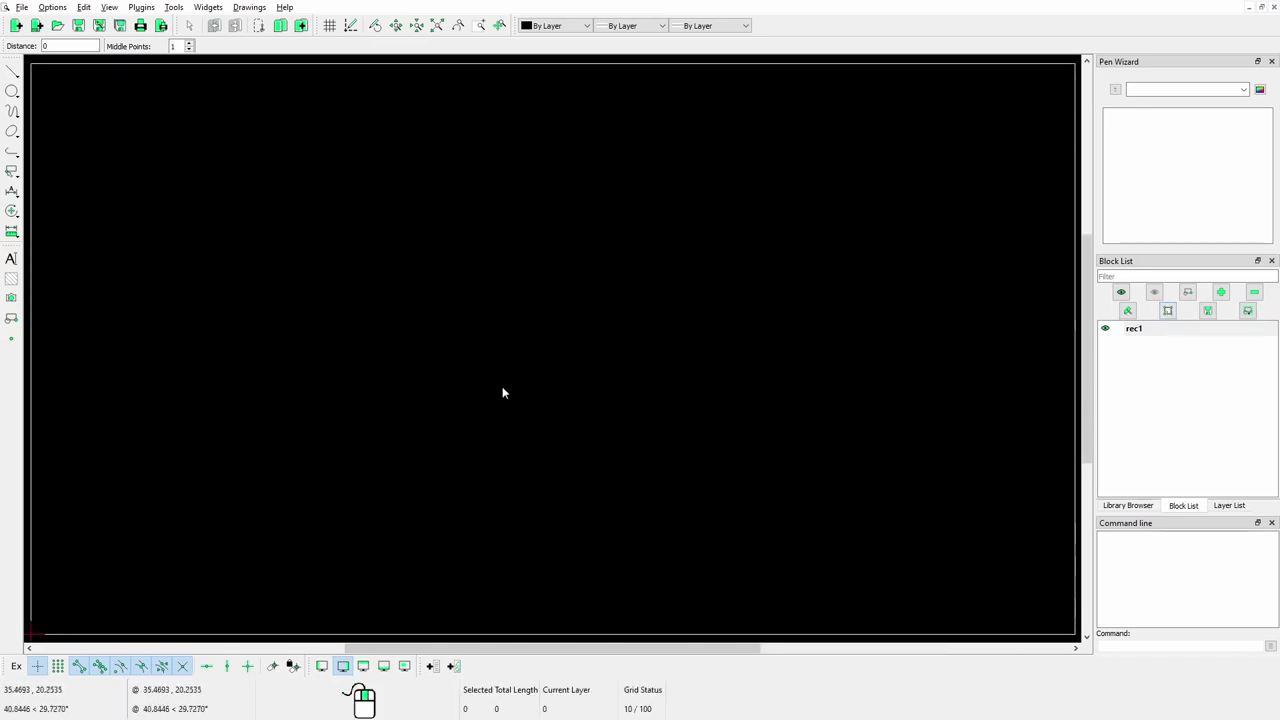
{"action": "scroll", "coordinate": [649, 344], "scroll_direction": "down", "scroll_amount": 3}
{"action": "scroll", "coordinate": [649, 344], "scroll_direction": "down", "scroll_amount": 3}
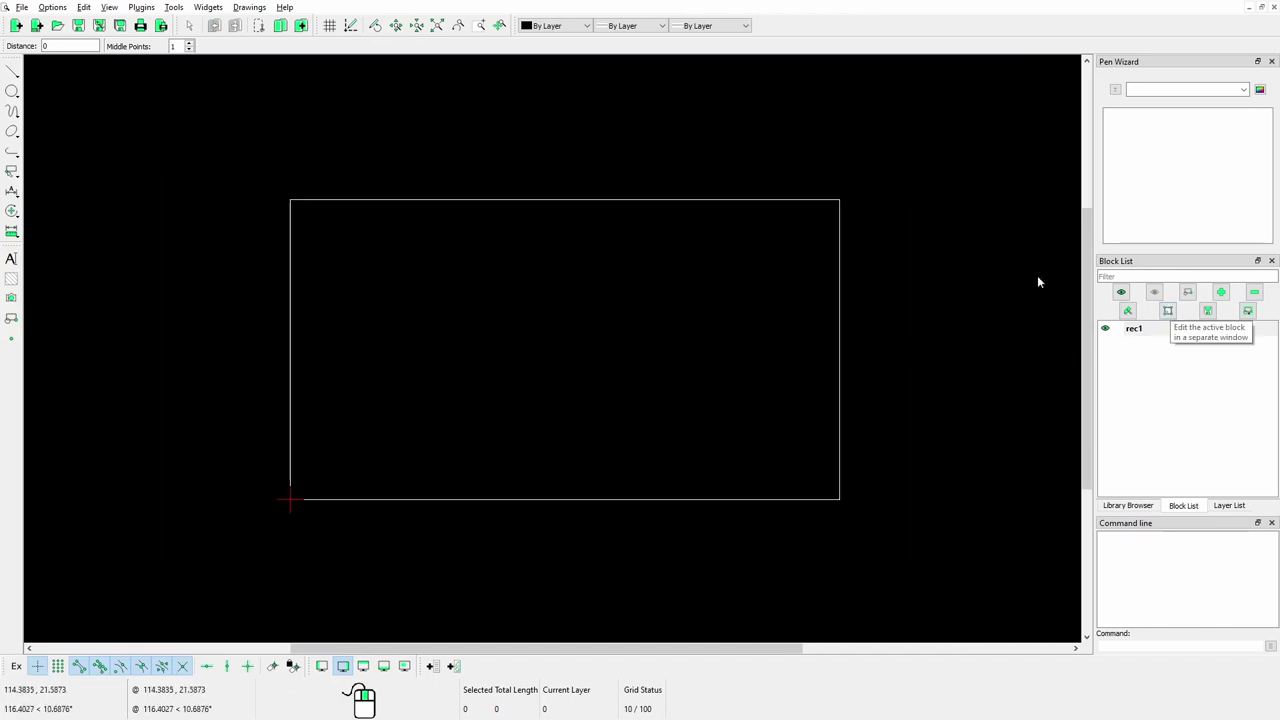
{"action": "scroll", "coordinate": [522, 318], "scroll_direction": "down", "scroll_amount": 1}
{"action": "scroll", "coordinate": [522, 318], "scroll_direction": "down", "scroll_amount": 1}
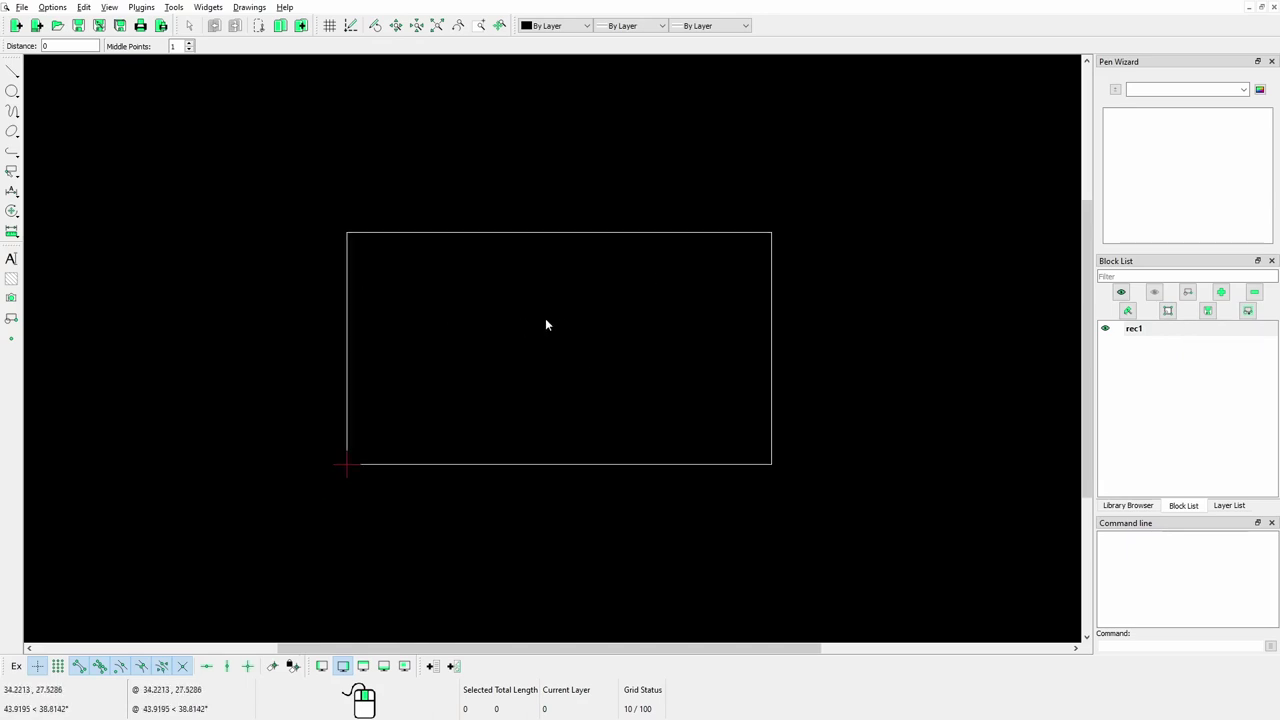
{"action": "middle_click_drag", "start_coordinate": [545, 318], "coordinate": [467, 321]}
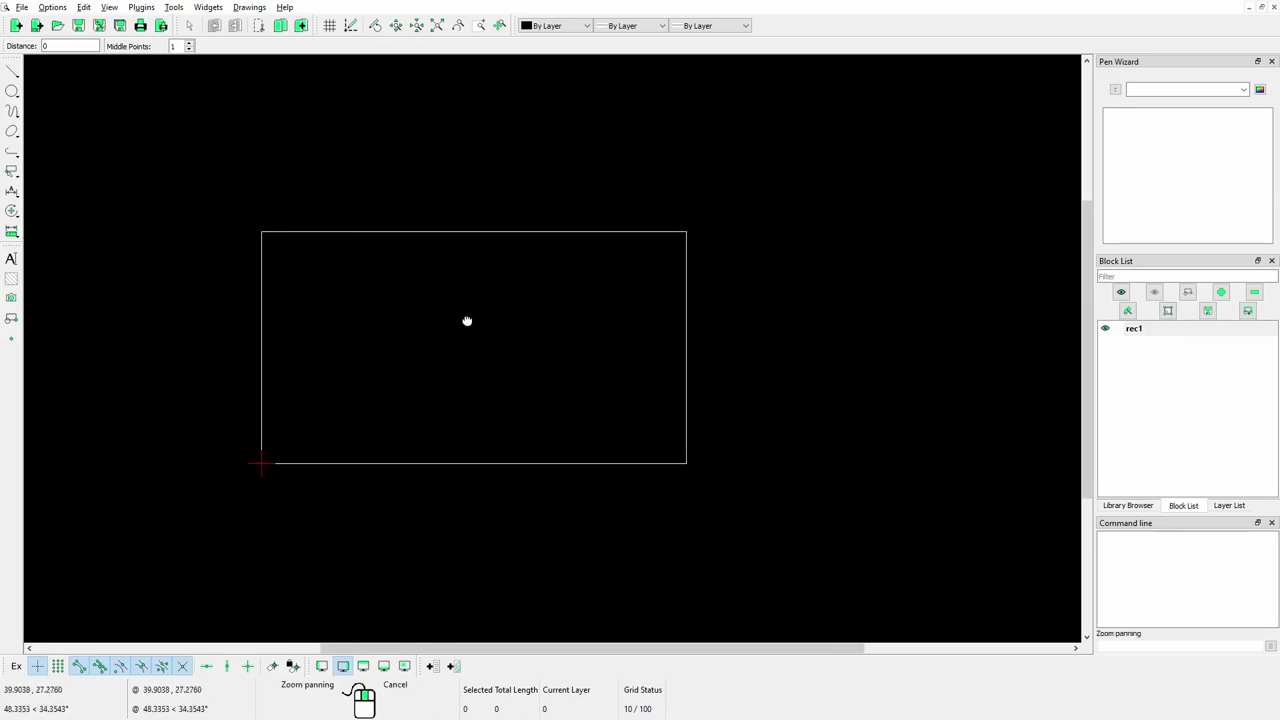
{"action": "left_click", "coordinate": [249, 7]}
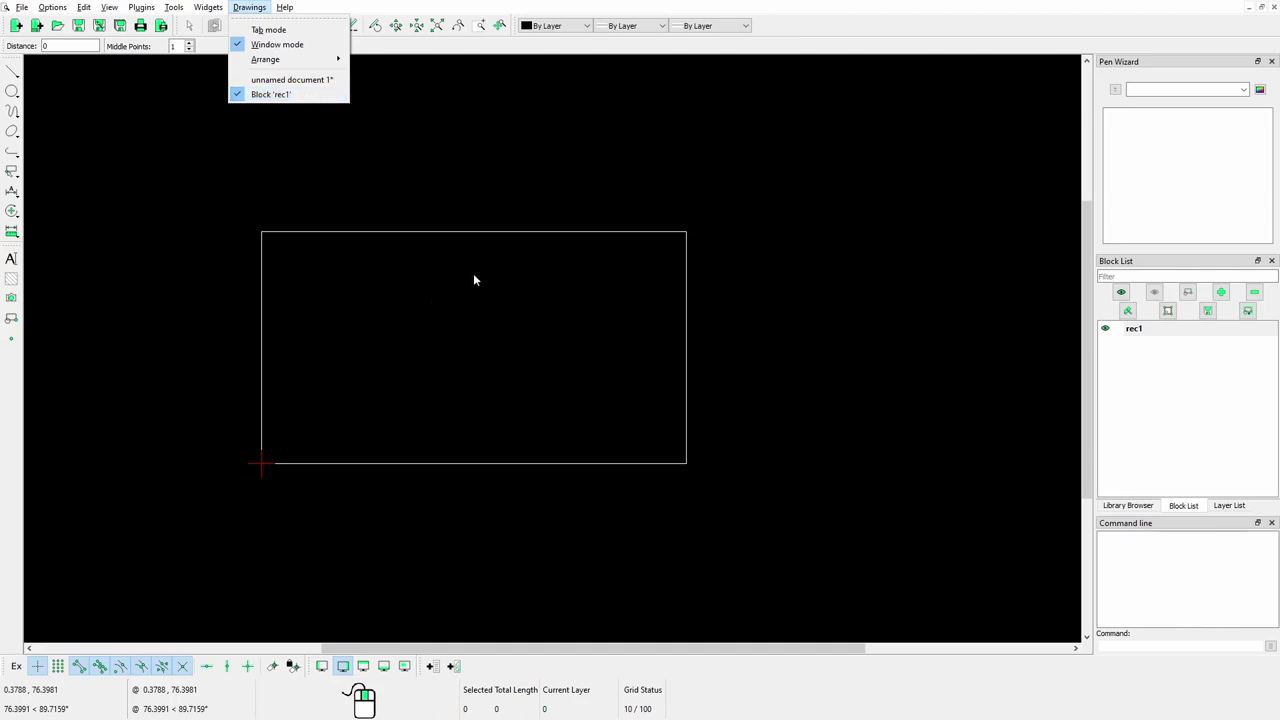
{"action": "left_click", "coordinate": [589, 18]}
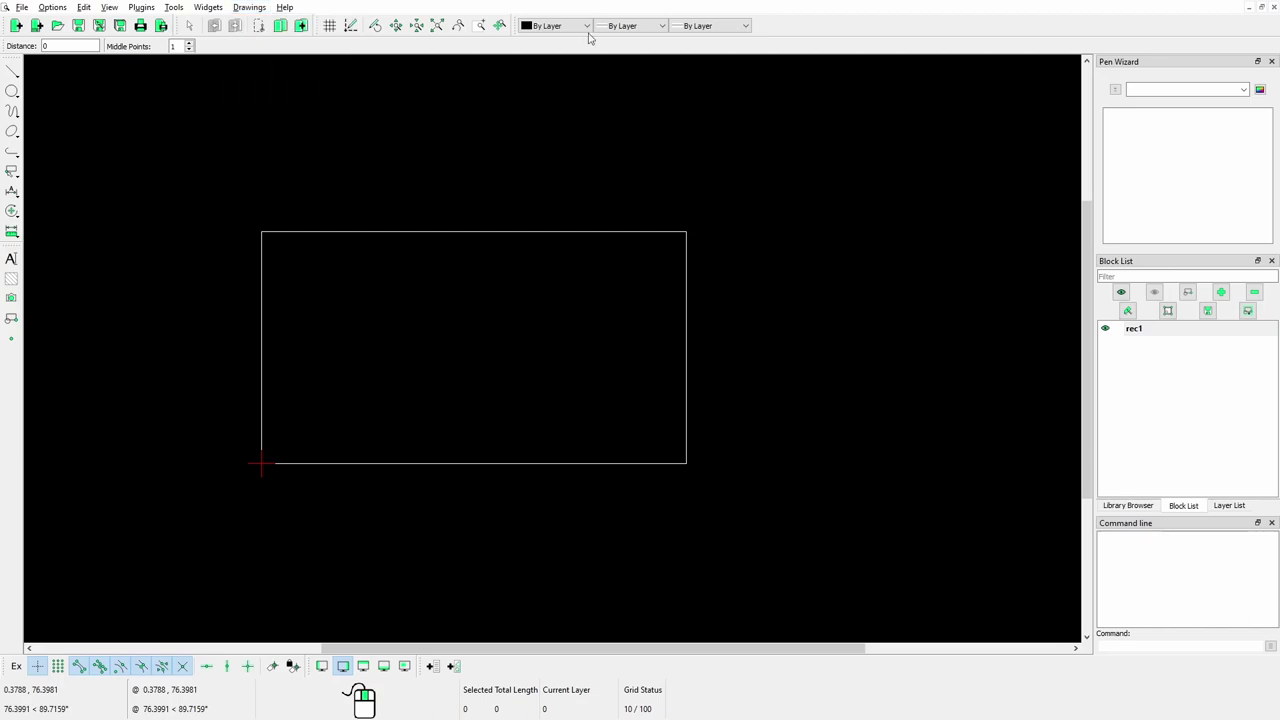
{"action": "middle_click_drag", "start_coordinate": [462, 313], "coordinate": [520, 297]}
{"action": "scroll", "coordinate": [553, 306], "scroll_direction": "down", "scroll_amount": 1}
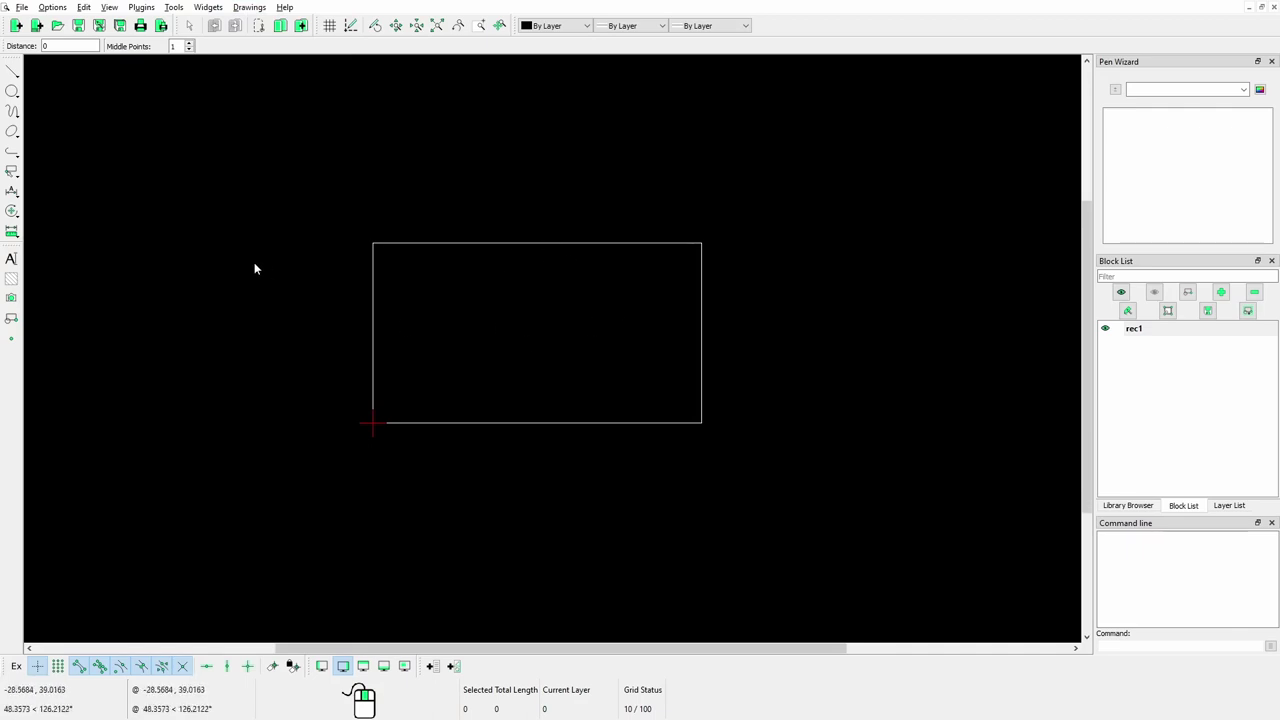
Draw a 2-point circle inside rec1's rectangle from its top edge to its bottom edge
{"action": "left_click", "coordinate": [12, 91]}
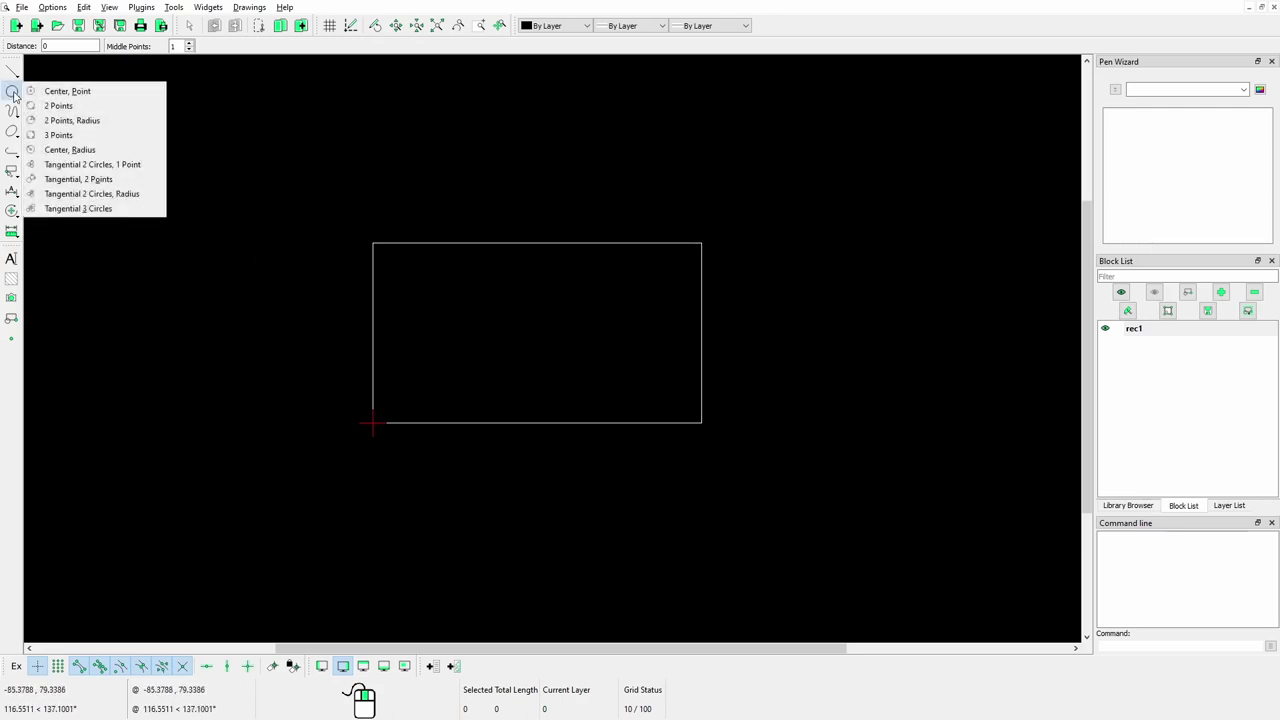
{"action": "left_click", "coordinate": [72, 106]}
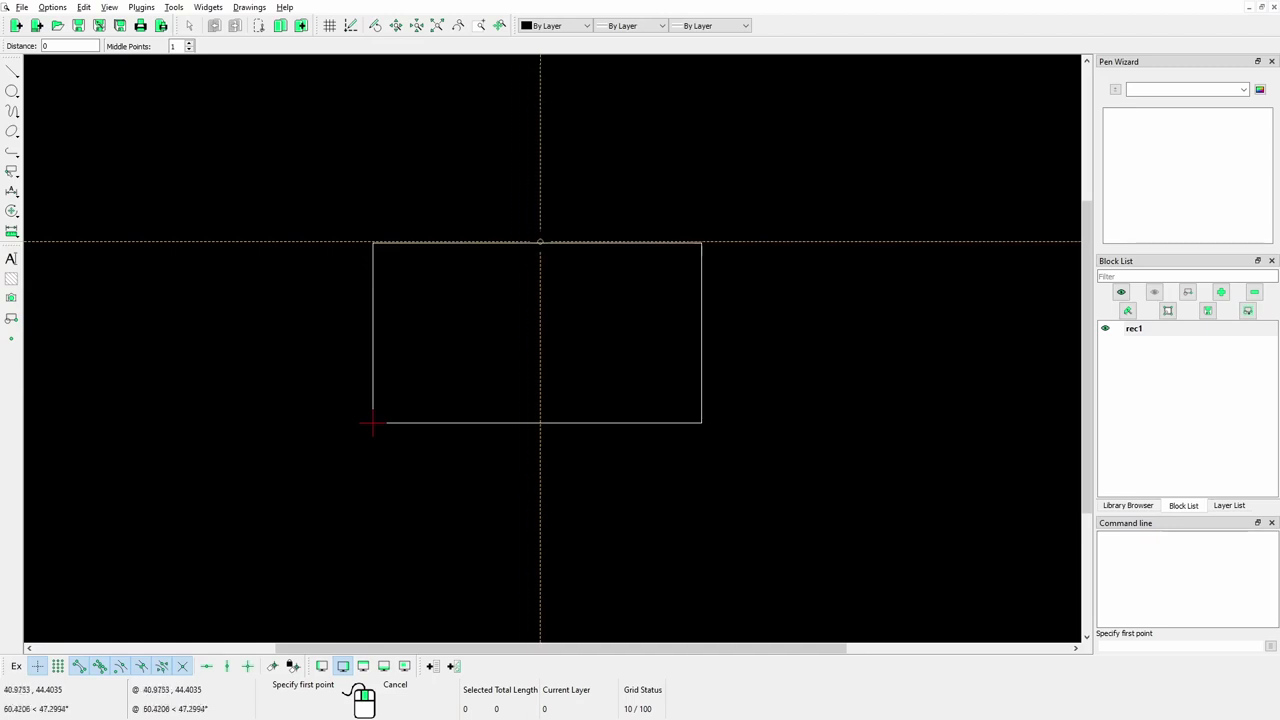
{"action": "scroll", "coordinate": [541, 245], "scroll_direction": "up", "scroll_amount": 1}
{"action": "scroll", "coordinate": [541, 250], "scroll_direction": "up", "scroll_amount": 2}
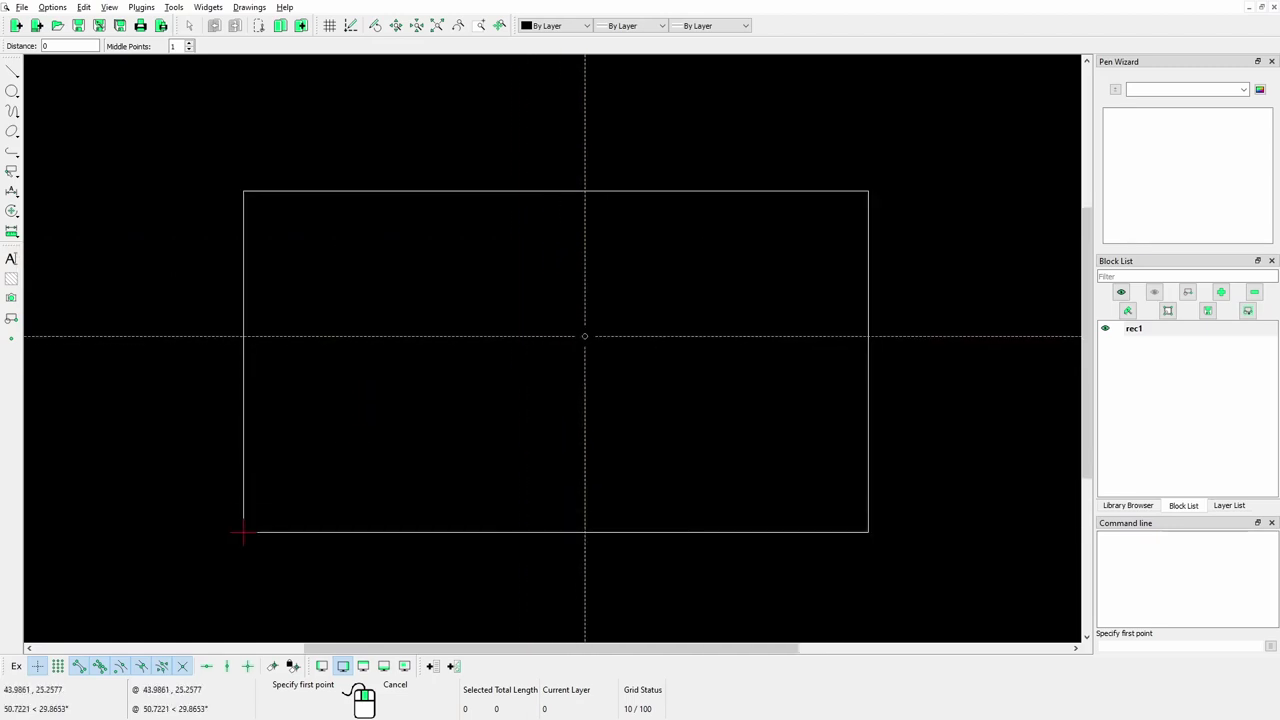
{"action": "left_click", "coordinate": [549, 191]}
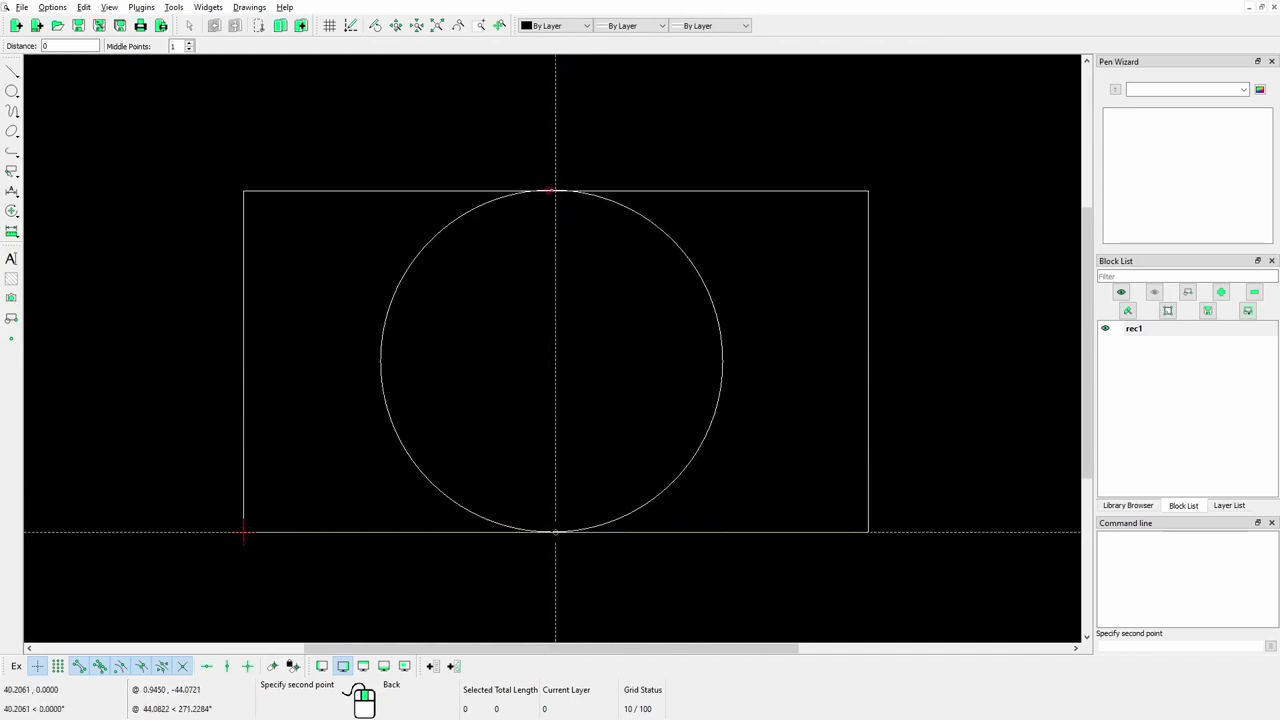
{"action": "left_click", "coordinate": [556, 532]}
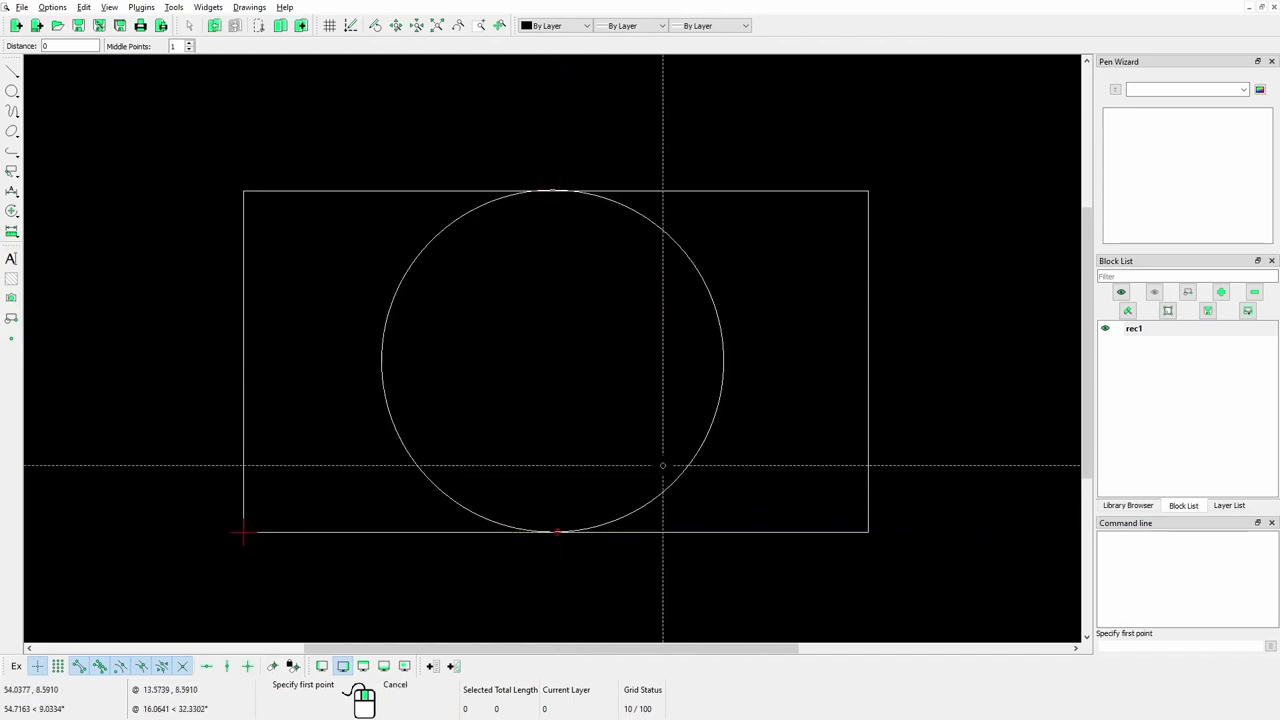
{"action": "right_click", "coordinate": [582, 362]}
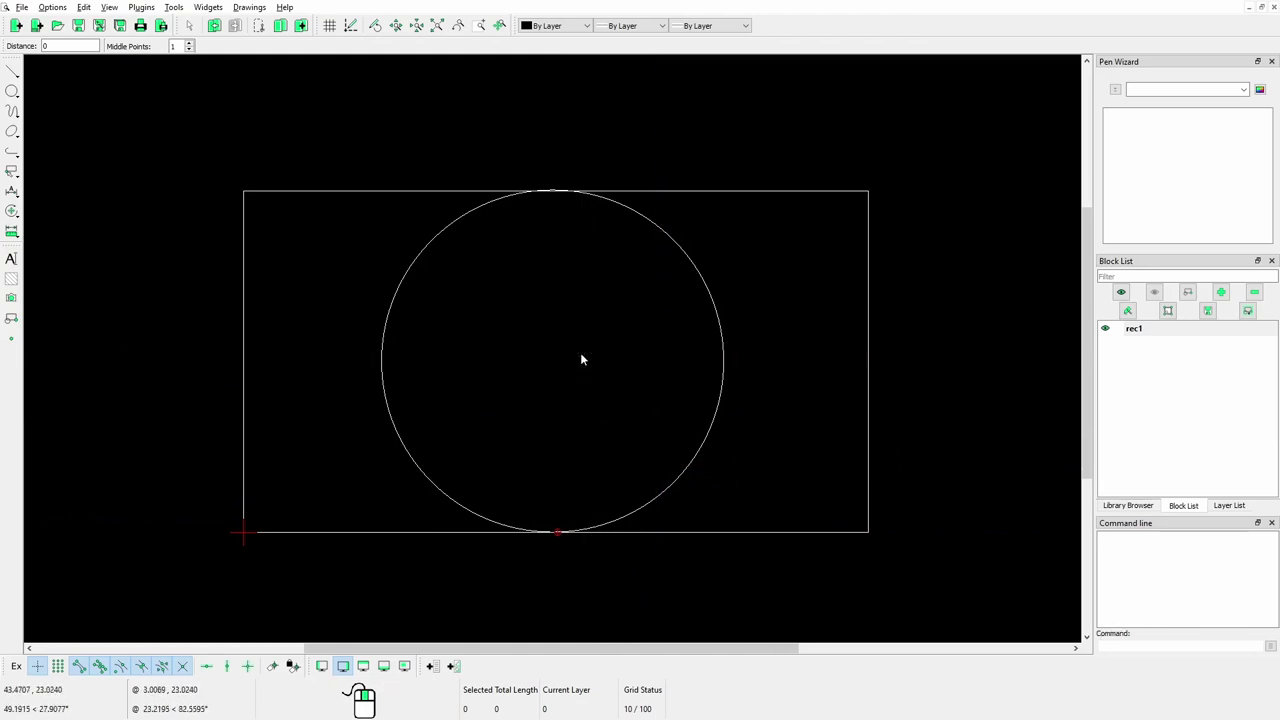
{"action": "scroll", "coordinate": [579, 361], "scroll_direction": "down", "scroll_amount": 4}
{"action": "scroll", "coordinate": [576, 364], "scroll_direction": "down", "scroll_amount": 1}
{"action": "scroll", "coordinate": [576, 366], "scroll_direction": "down", "scroll_amount": 1}
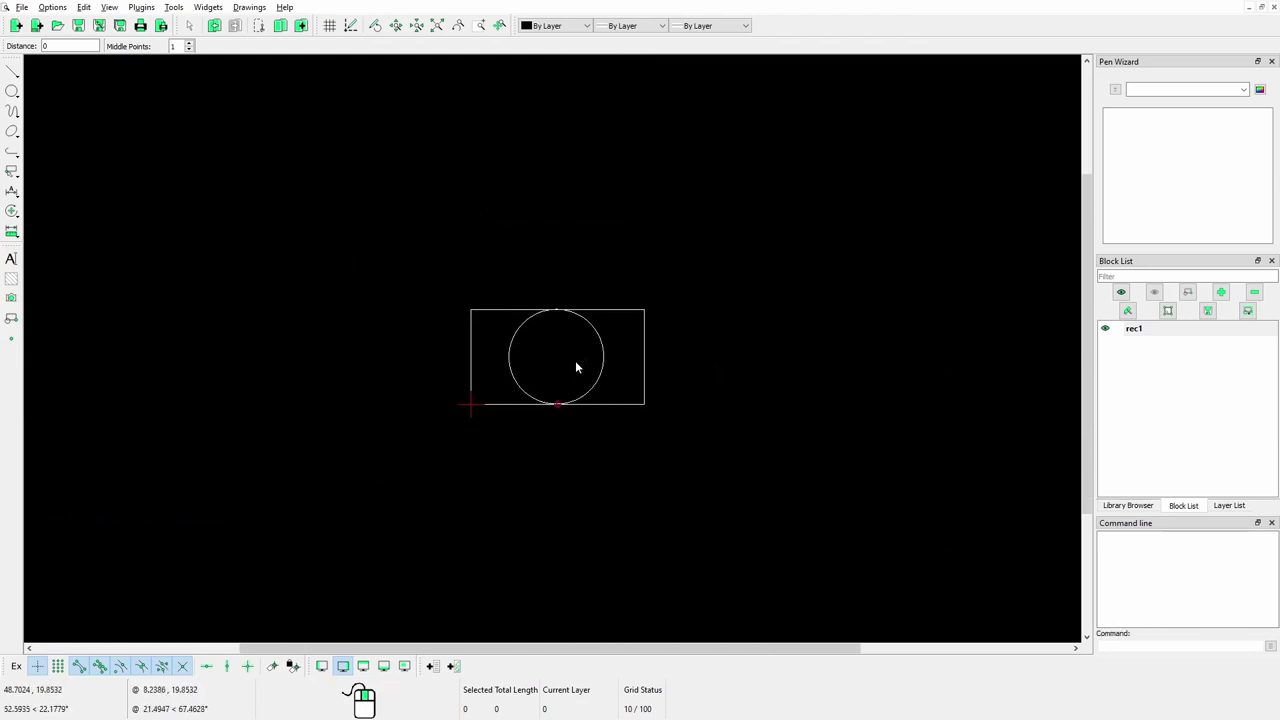
{"action": "middle_click_drag", "start_coordinate": [576, 368], "coordinate": [599, 328]}
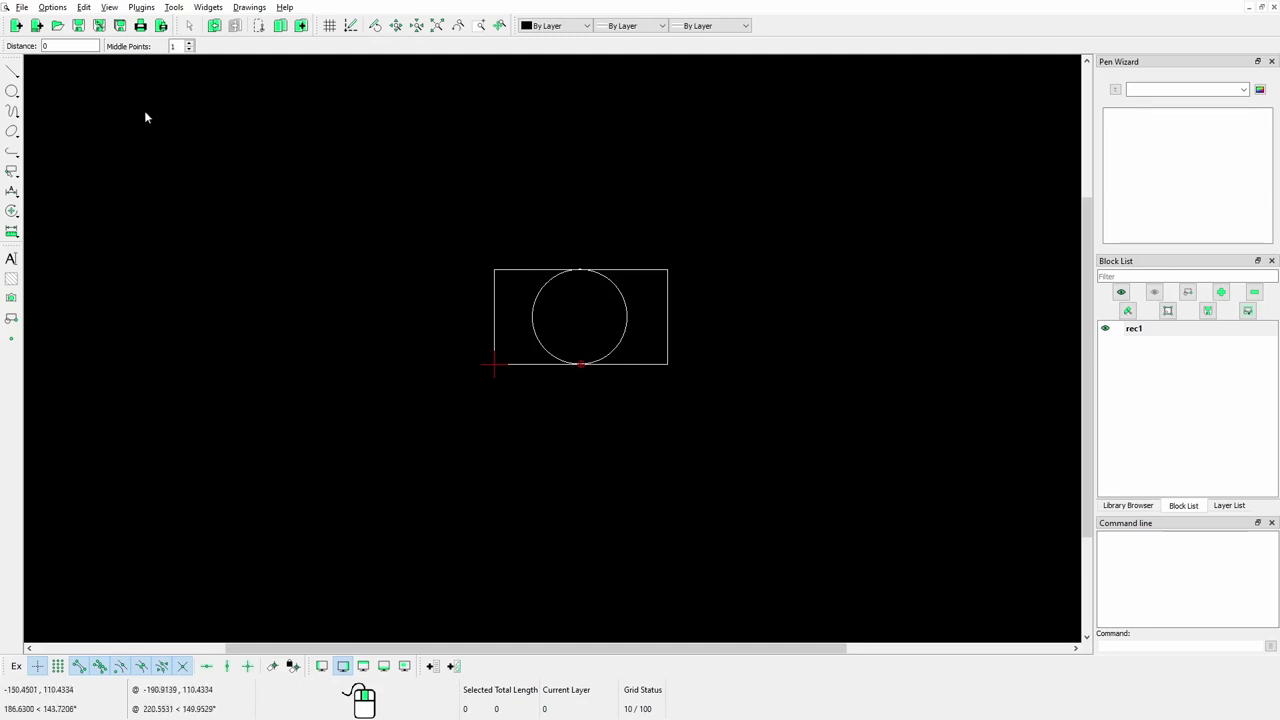
Cancel saving the block drawing from the Save Drawing As dialog, then bring up the File menu
{"action": "left_click", "coordinate": [78, 25]}
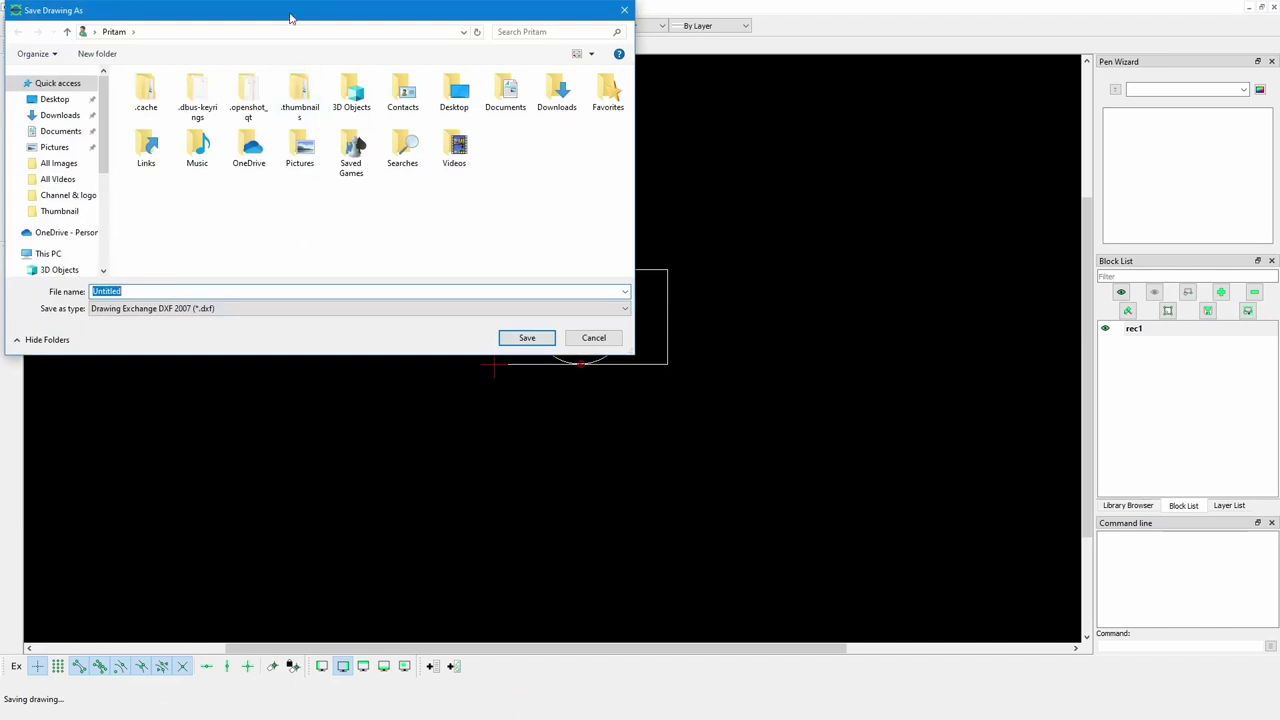
{"action": "left_click_drag", "start_coordinate": [291, 14], "coordinate": [450, 187]}
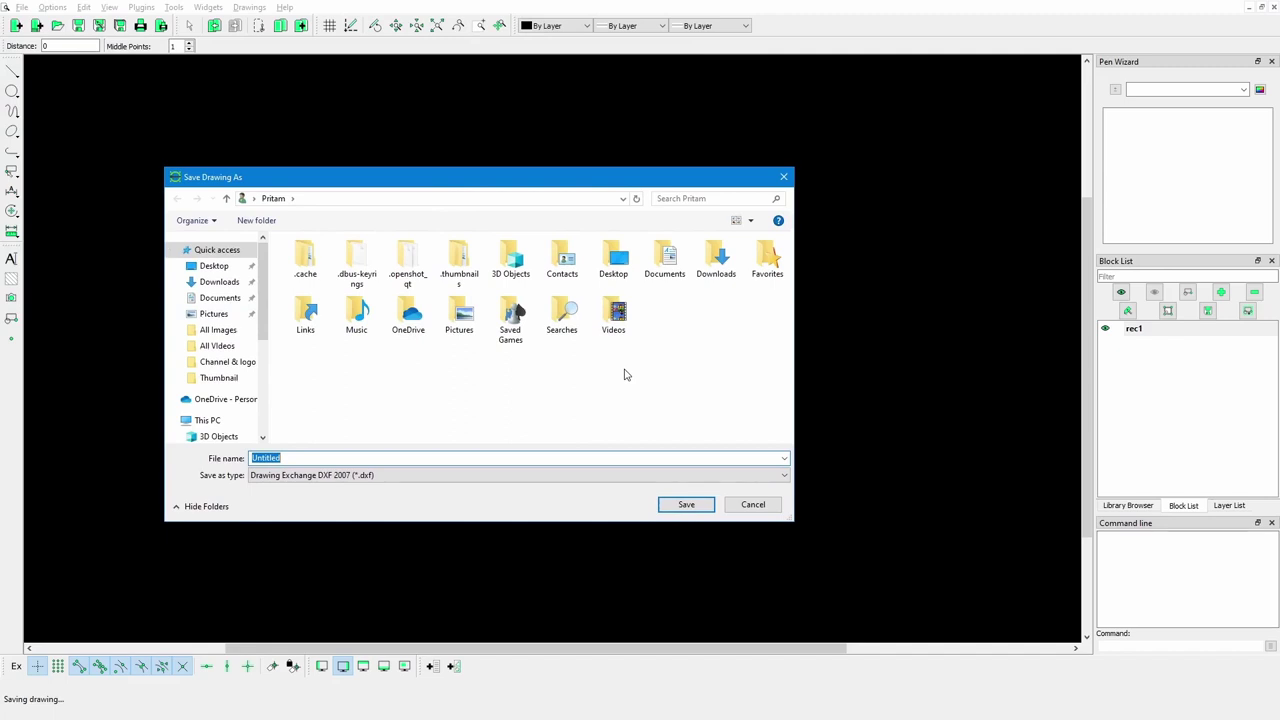
{"action": "left_click", "coordinate": [753, 504]}
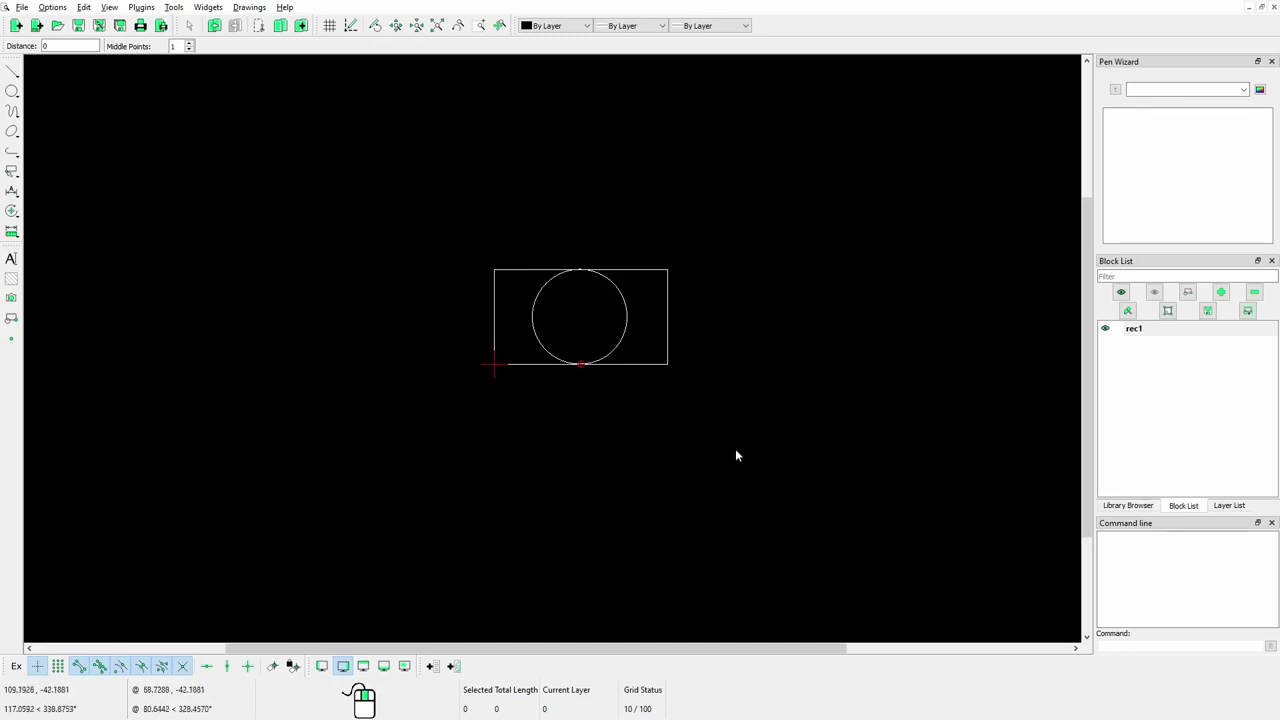
{"action": "left_click", "coordinate": [22, 8]}
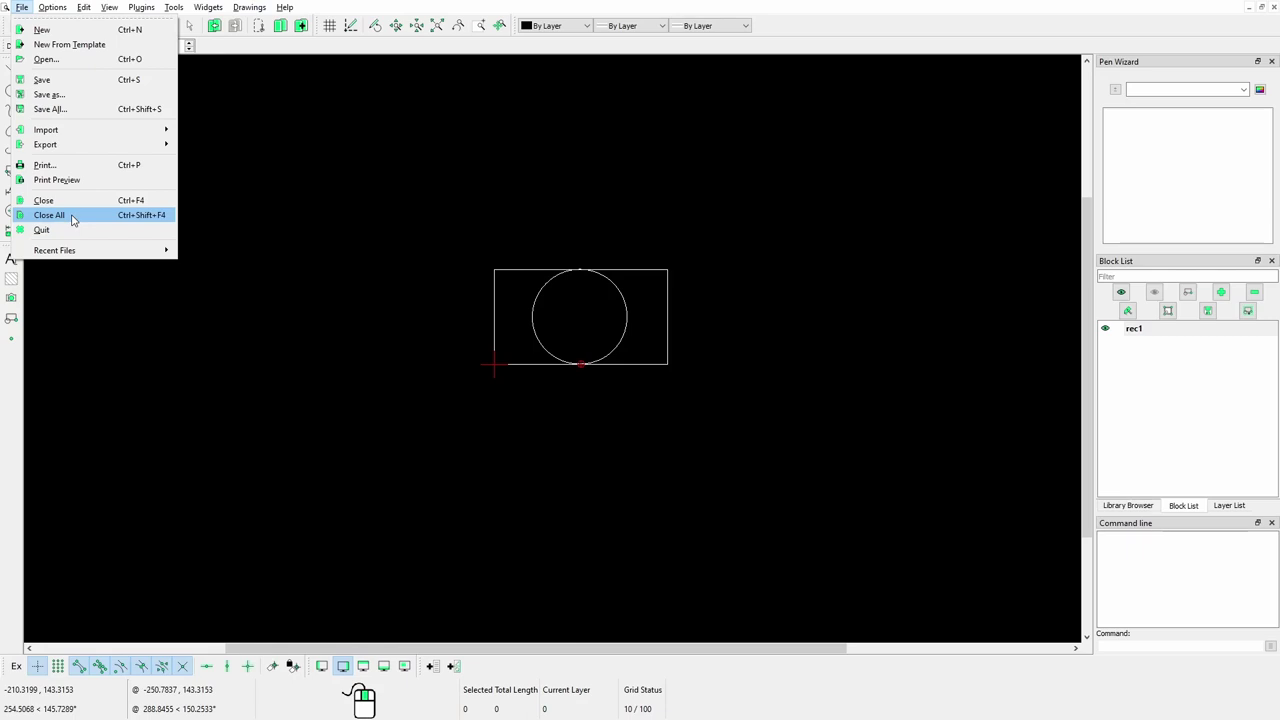
{"action": "left_click", "coordinate": [64, 205]}
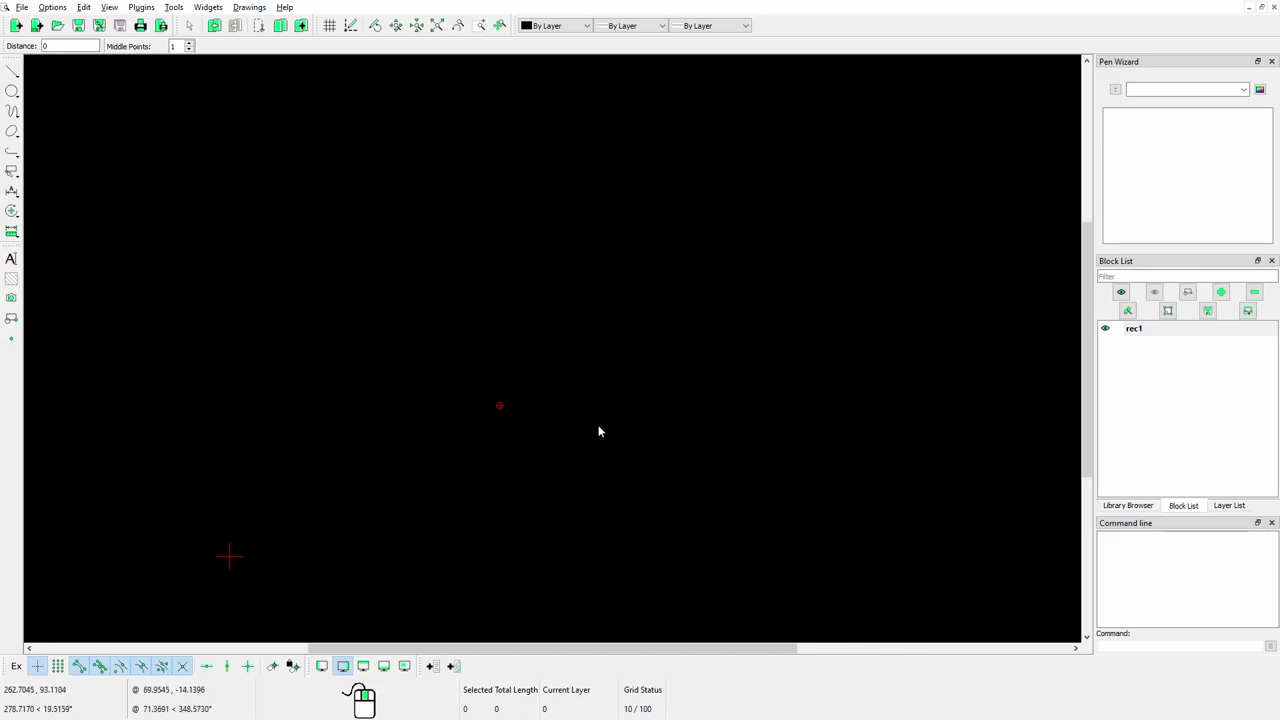
{"action": "left_click", "coordinate": [257, 8]}
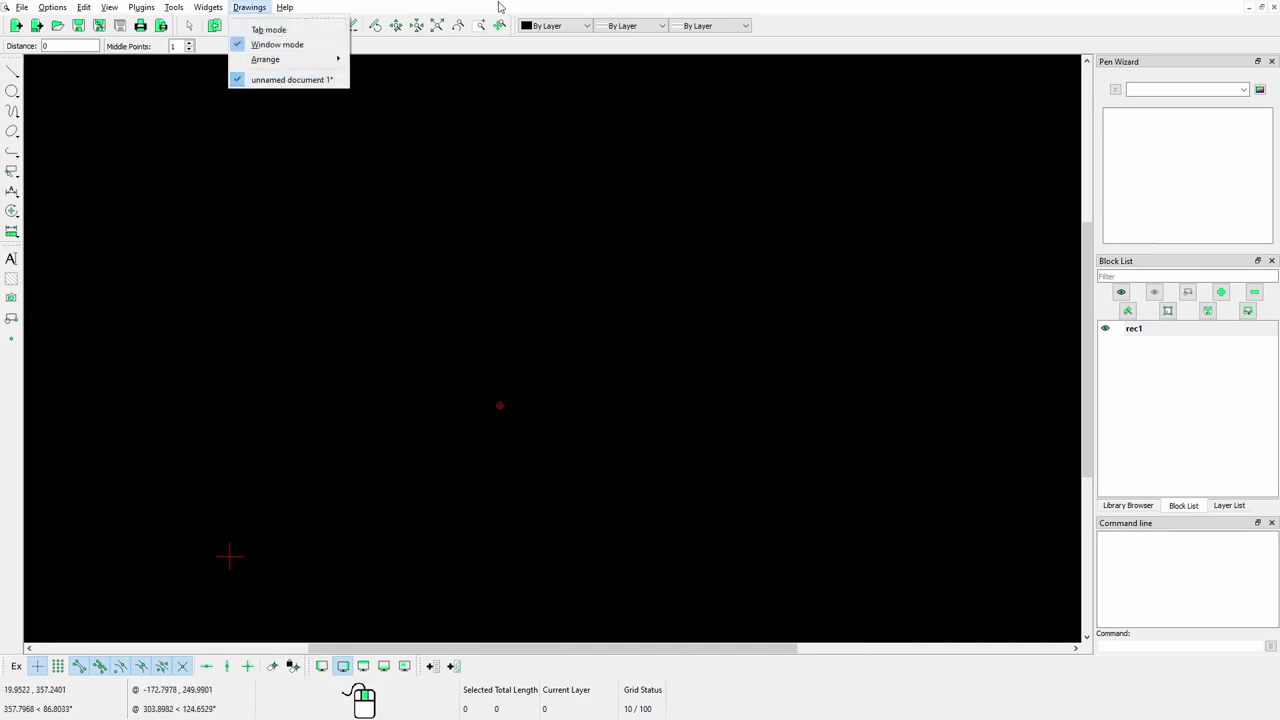
{"action": "left_click", "coordinate": [500, 7]}
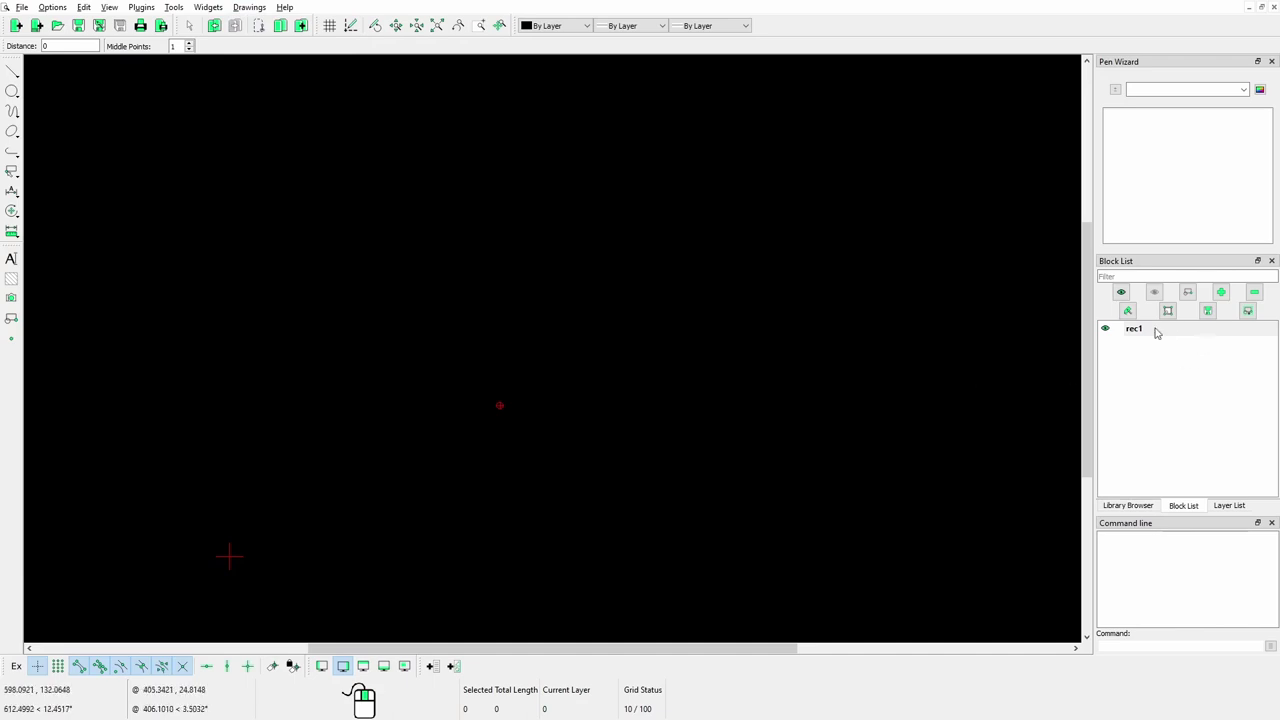
Insert rec1 block copies at scattered points around the canvas, then reframe the view to show them all
{"action": "left_click", "coordinate": [1247, 311]}
{"action": "left_click", "coordinate": [632, 457]}
{"action": "left_click", "coordinate": [746, 283]}
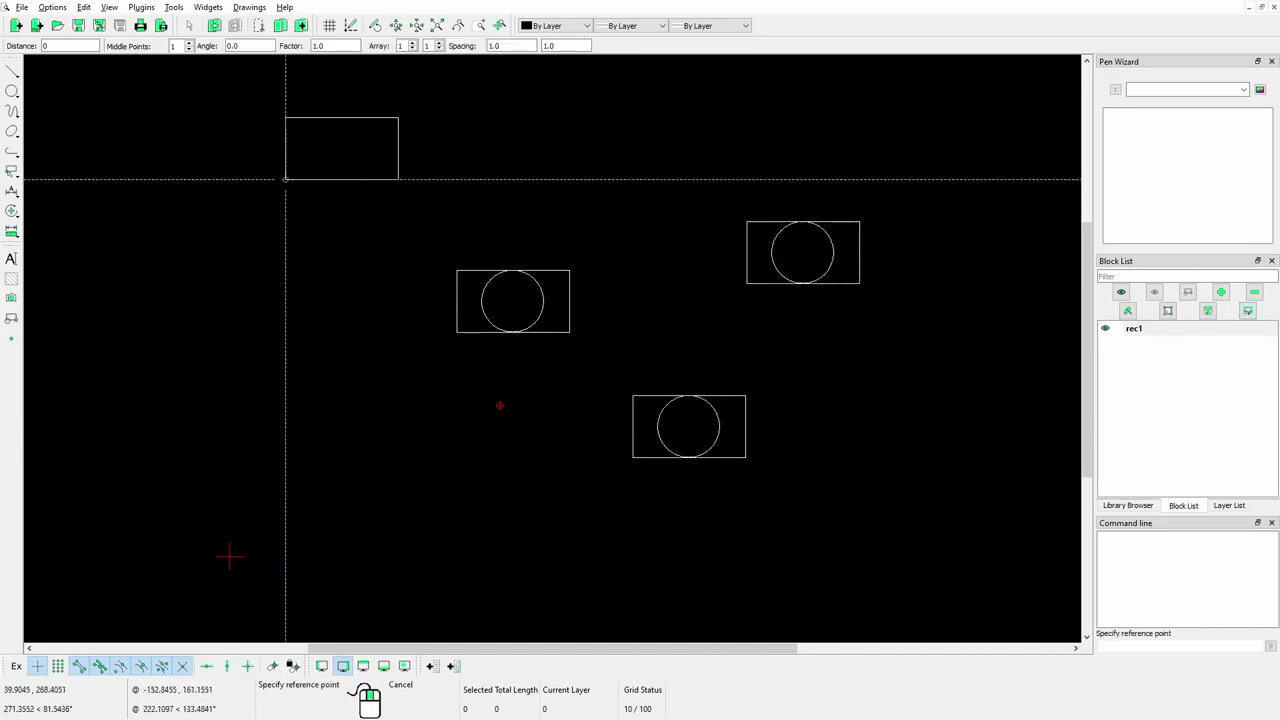
{"action": "left_click", "coordinate": [285, 180]}
{"action": "left_click", "coordinate": [244, 396]}
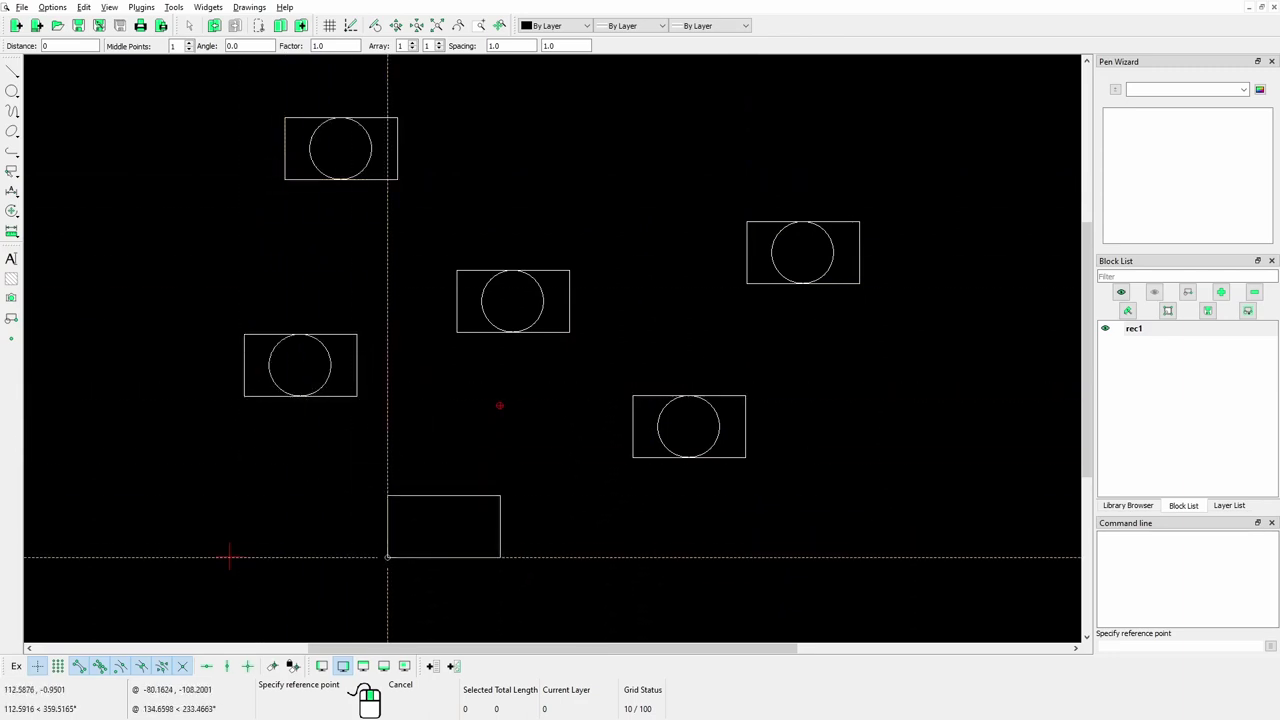
{"action": "left_click", "coordinate": [387, 558]}
{"action": "left_click", "coordinate": [717, 598]}
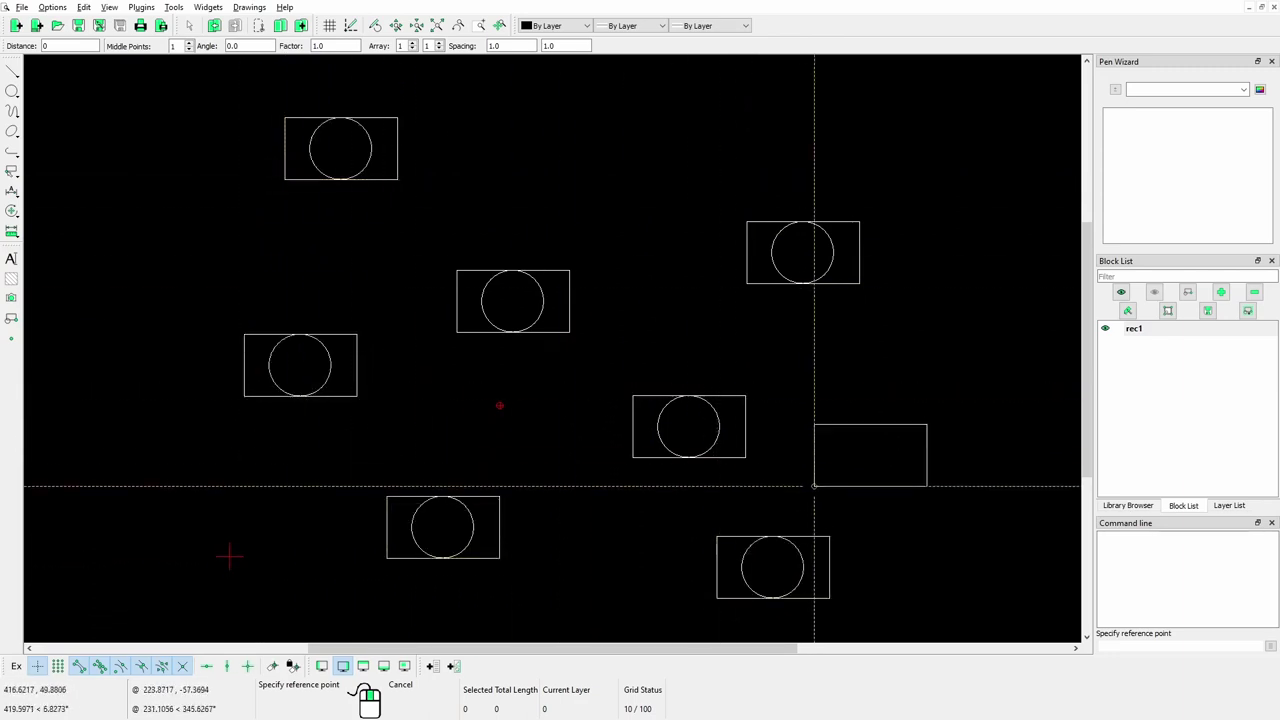
{"action": "left_click", "coordinate": [834, 466]}
{"action": "right_click", "coordinate": [652, 224]}
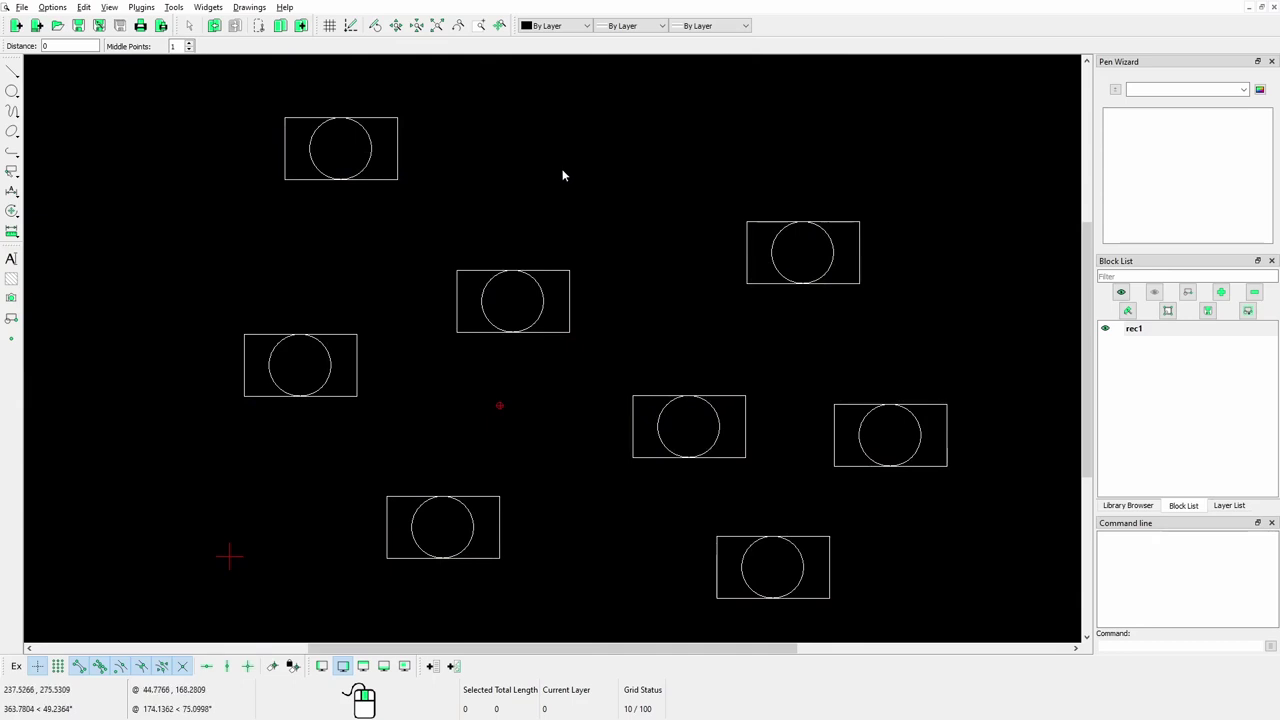
{"action": "scroll", "coordinate": [550, 288], "scroll_direction": "down", "scroll_amount": 1}
{"action": "scroll", "coordinate": [723, 297], "scroll_direction": "down", "scroll_amount": 2}
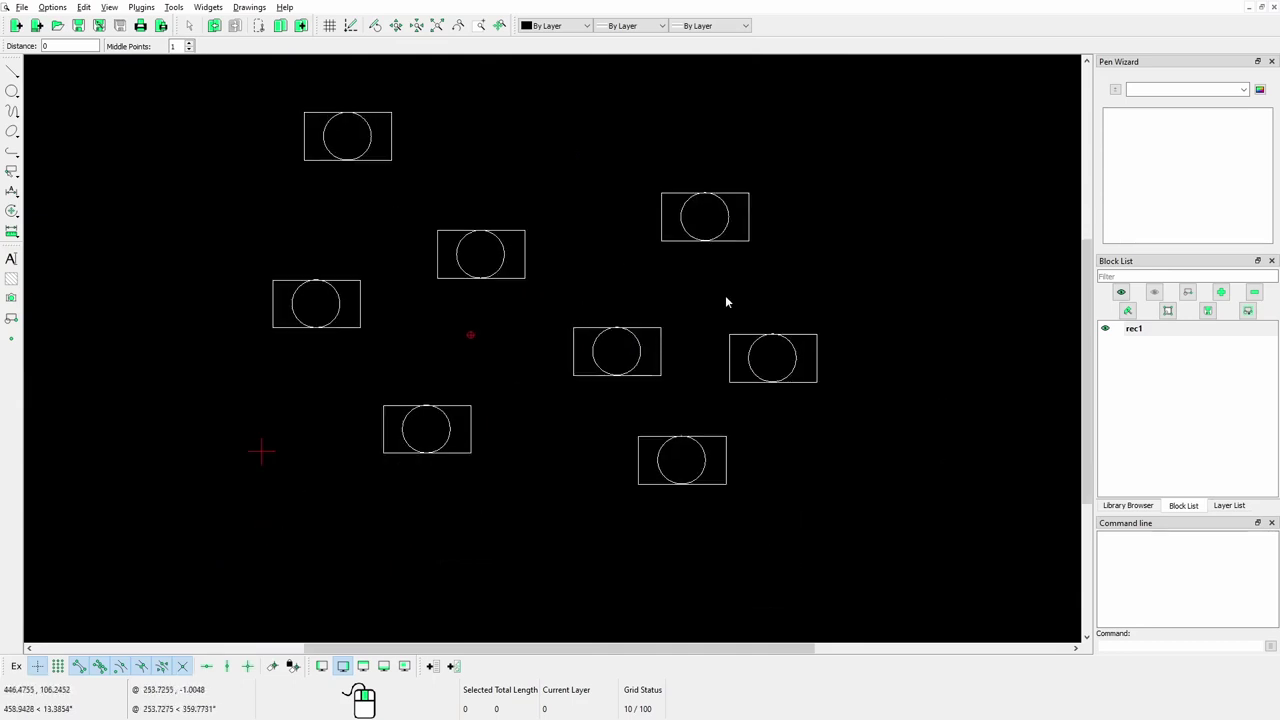
{"action": "middle_click_drag", "start_coordinate": [571, 363], "coordinate": [570, 400]}
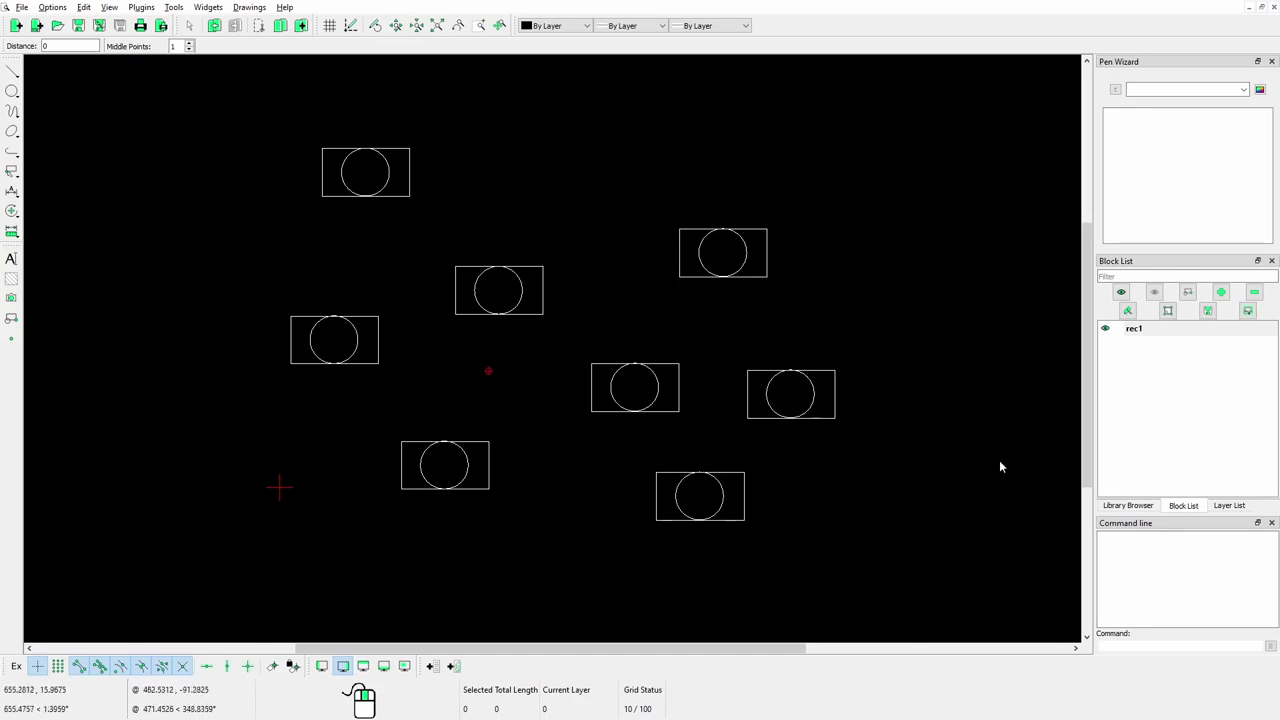
{"action": "left_click", "coordinate": [1207, 310]}
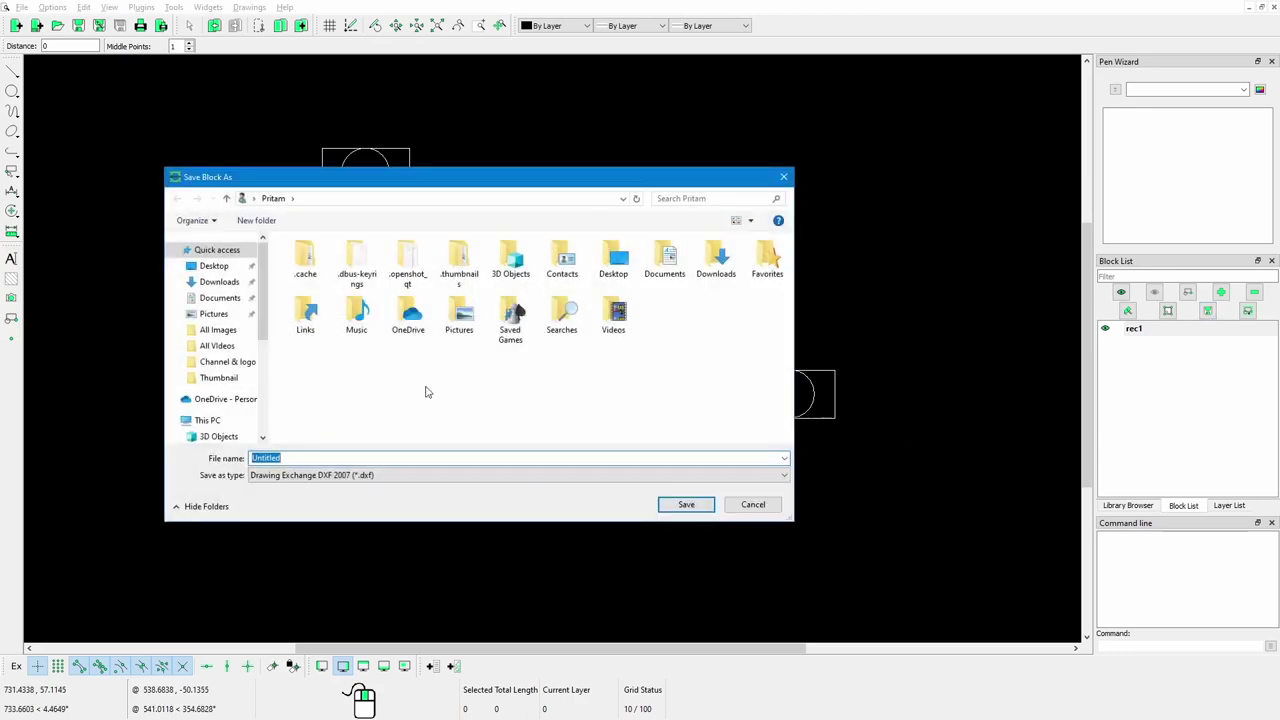
{"action": "left_click_drag", "start_coordinate": [477, 180], "coordinate": [531, 167]}
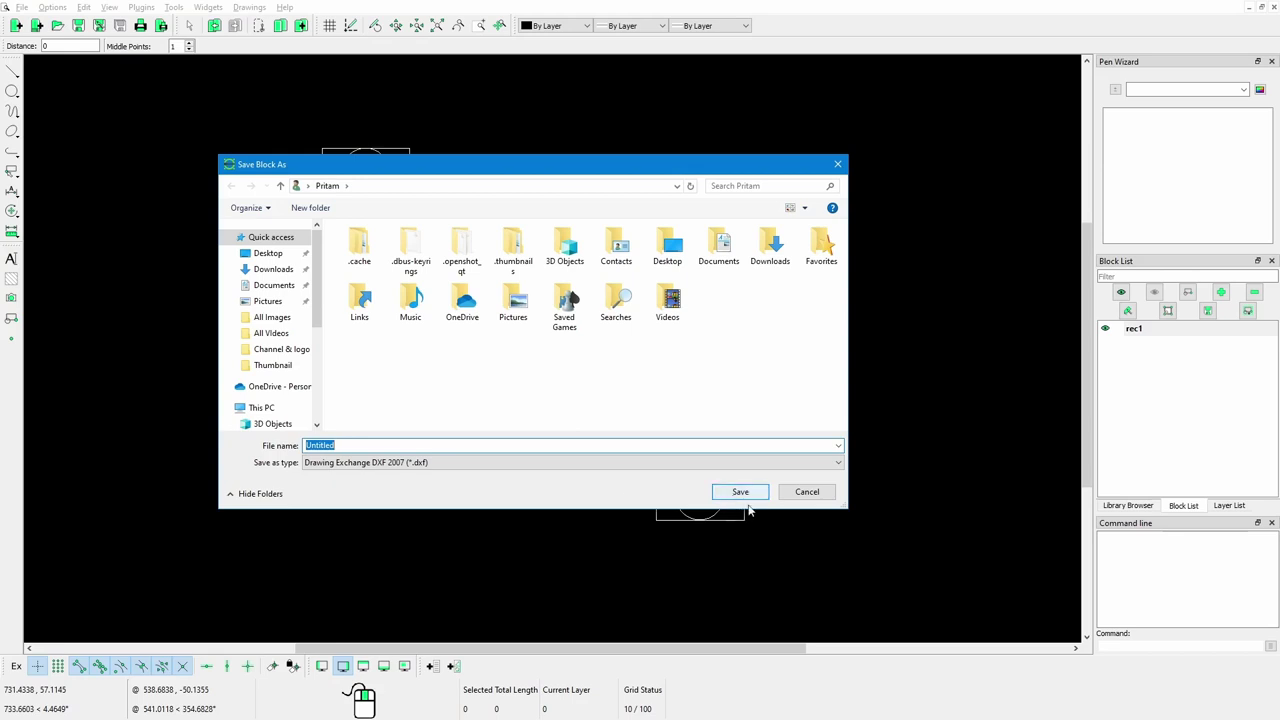
{"action": "left_click", "coordinate": [837, 165]}
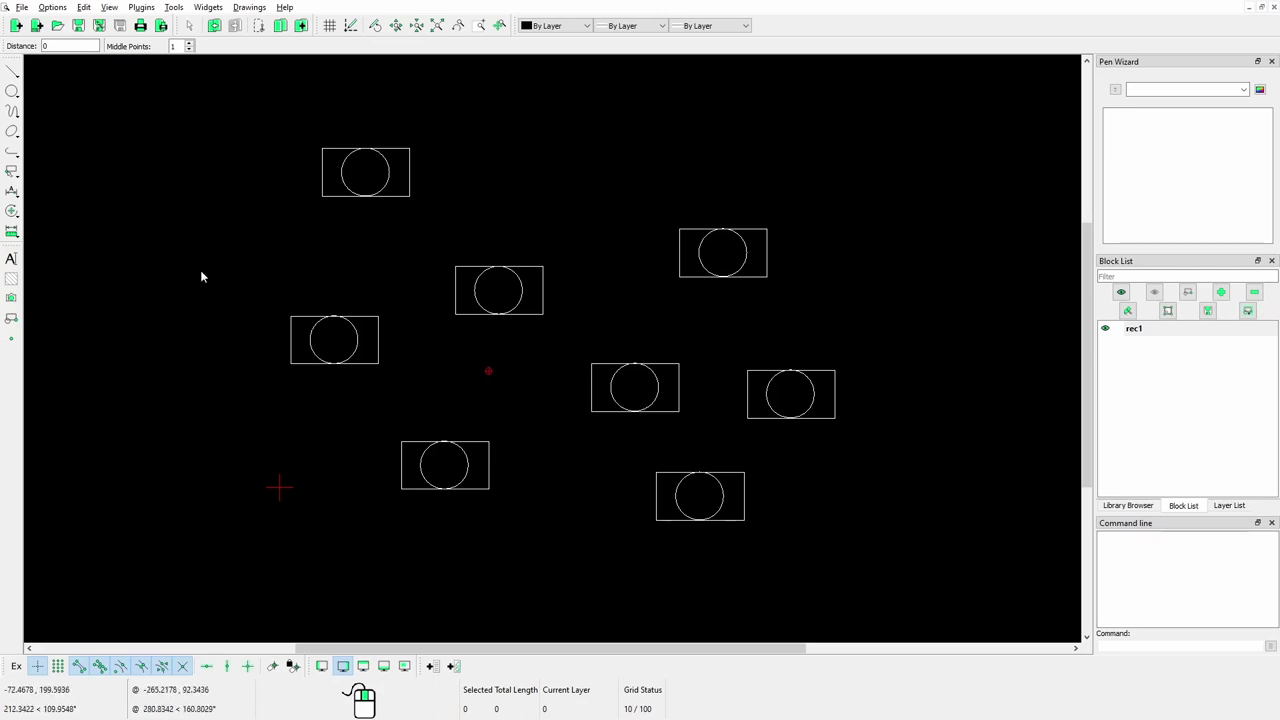
Window-select every rec1 copy on the canvas and delete them all
{"action": "left_click_drag", "start_coordinate": [933, 571], "coordinate": [194, 117]}
{"action": "key", "text": "Delete"}
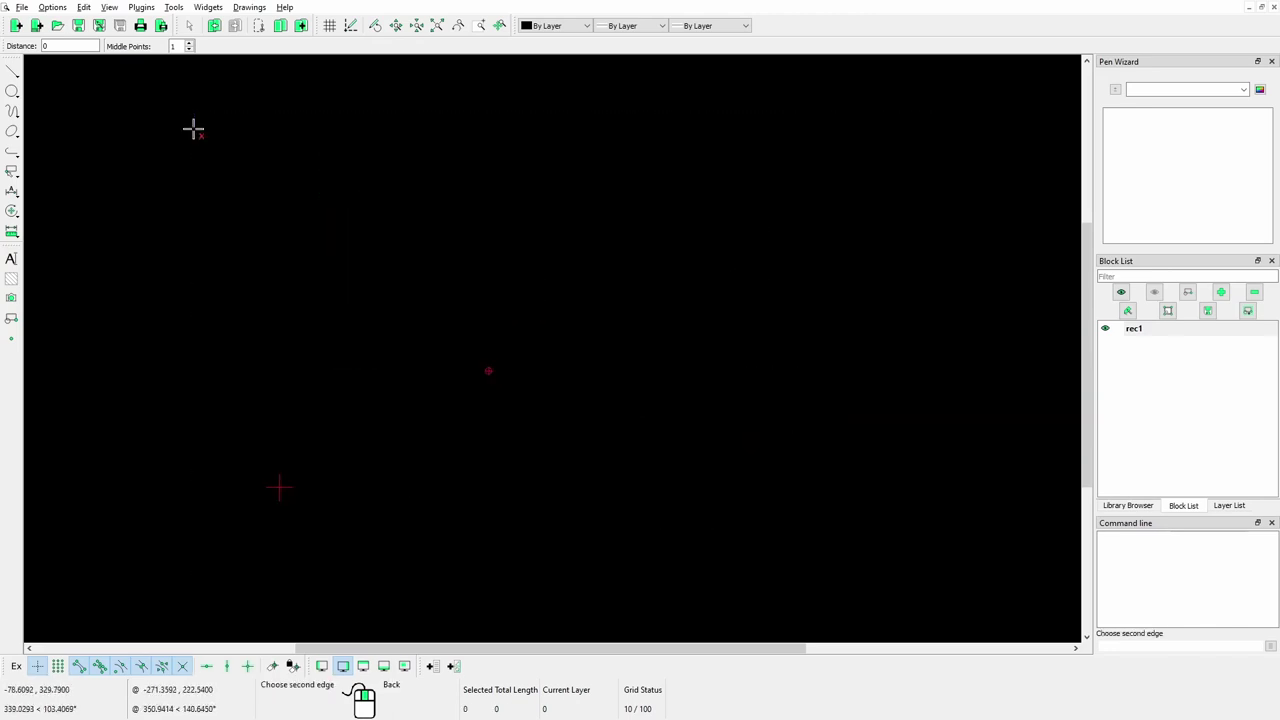
{"action": "left_click_drag", "start_coordinate": [194, 116], "coordinate": [409, 232]}
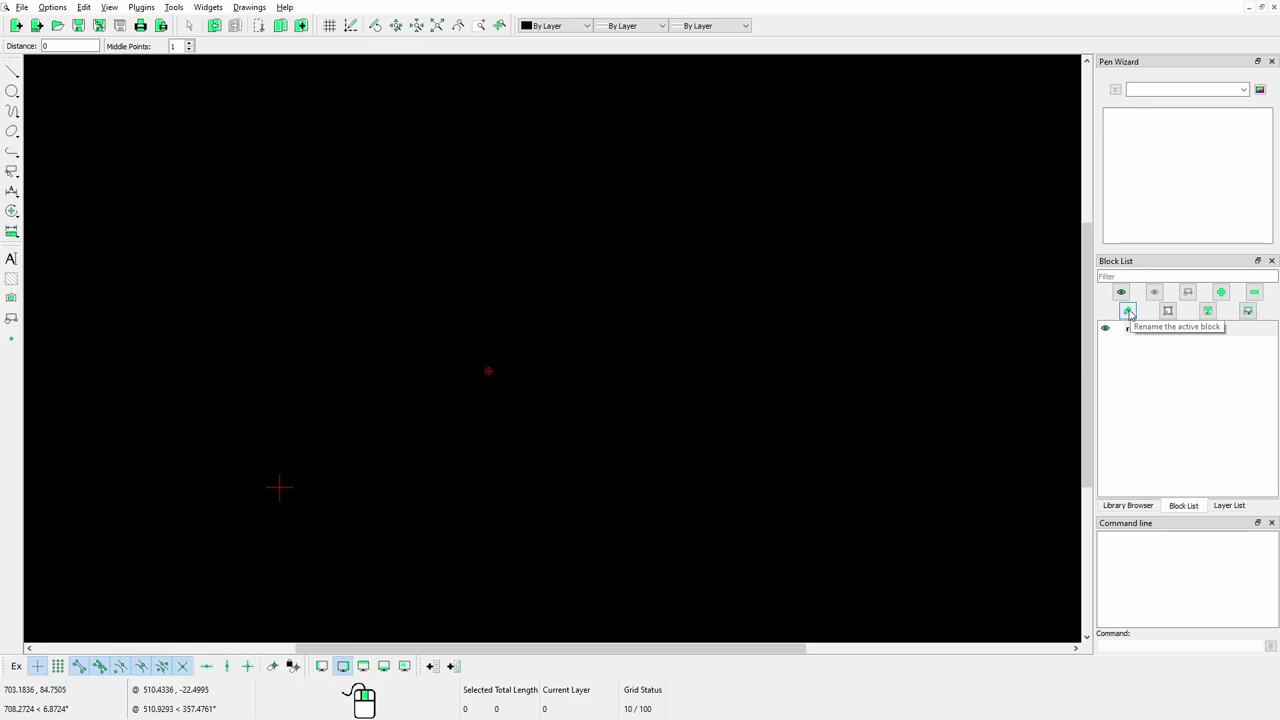
Rename block rec1 to 'rec' by removing the trailing 1
{"action": "left_click", "coordinate": [1128, 312]}
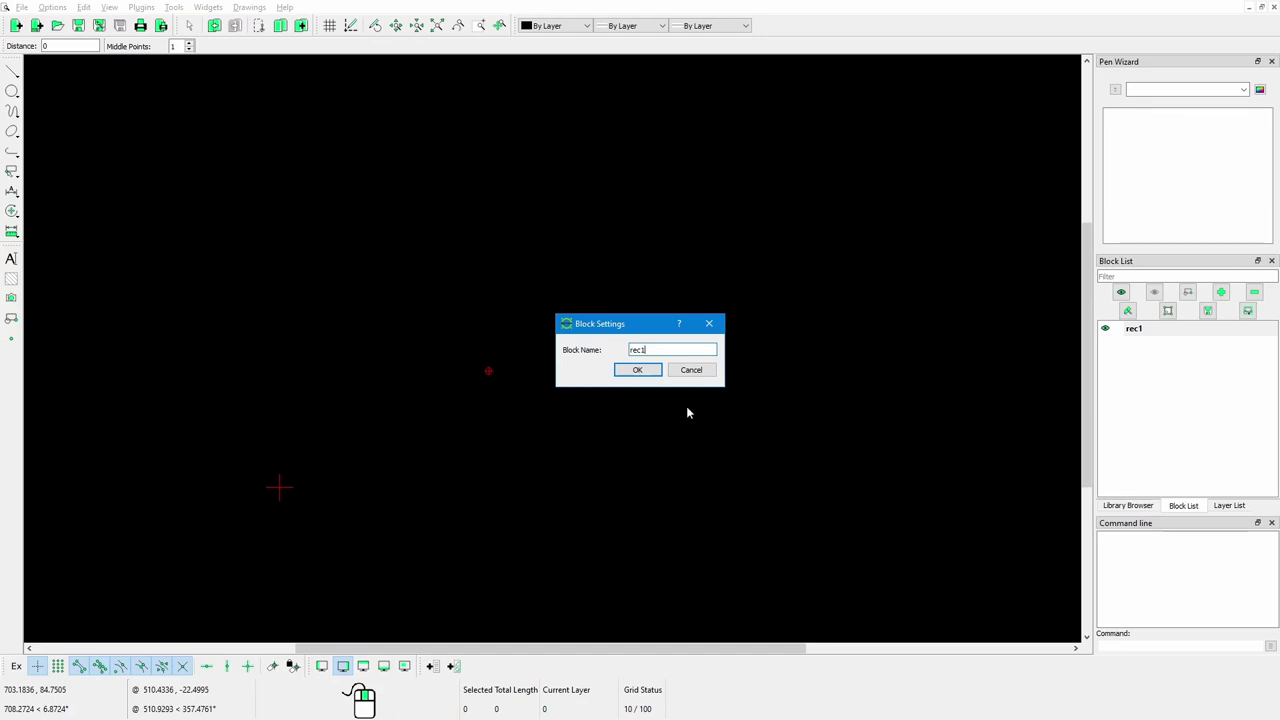
{"action": "key", "text": "BackSpace"}
{"action": "left_click", "coordinate": [637, 370]}
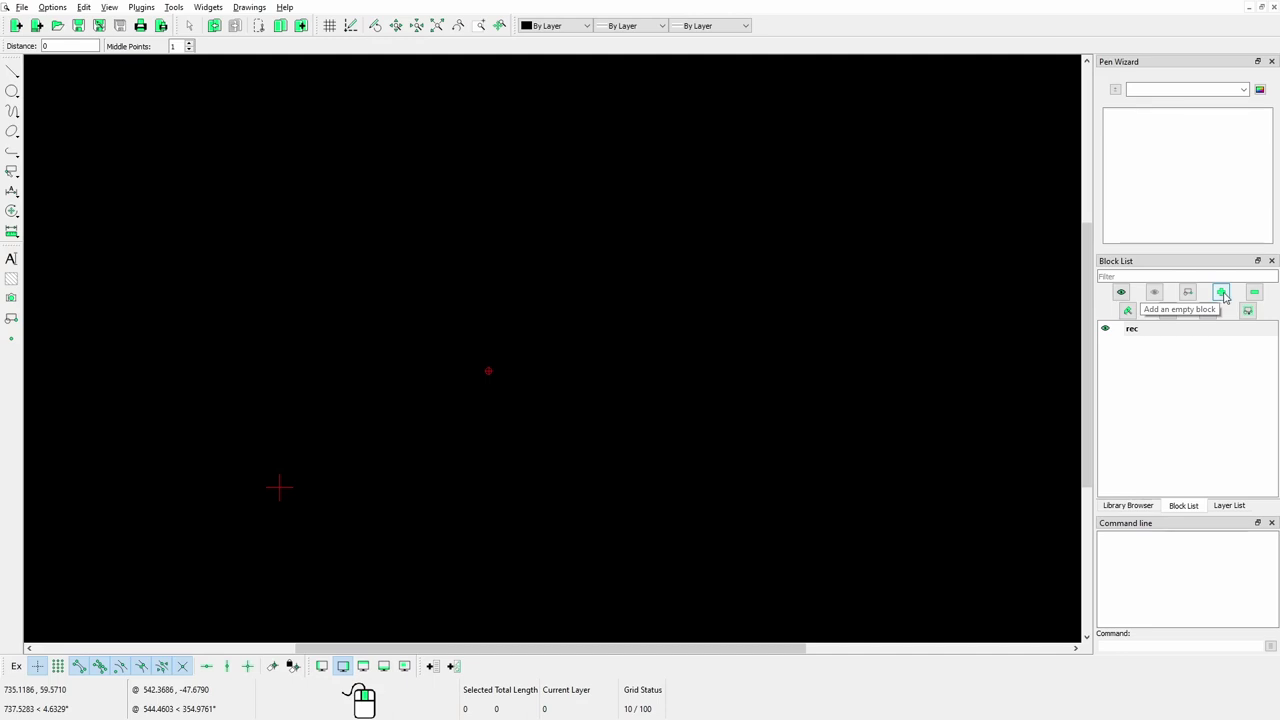
Create an empty block named 'circ2', then make rec the active block again
{"action": "left_click", "coordinate": [1221, 292]}
{"action": "type", "text": "circ2"}
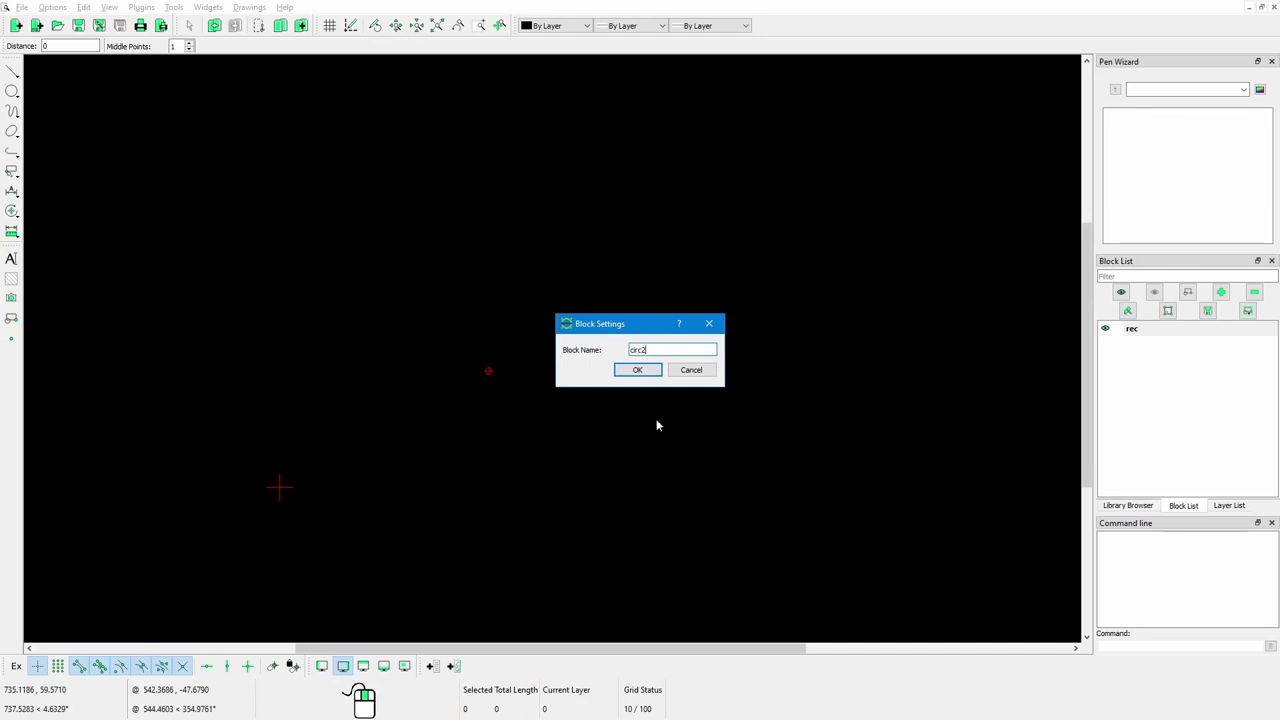
{"action": "left_click", "coordinate": [640, 370]}
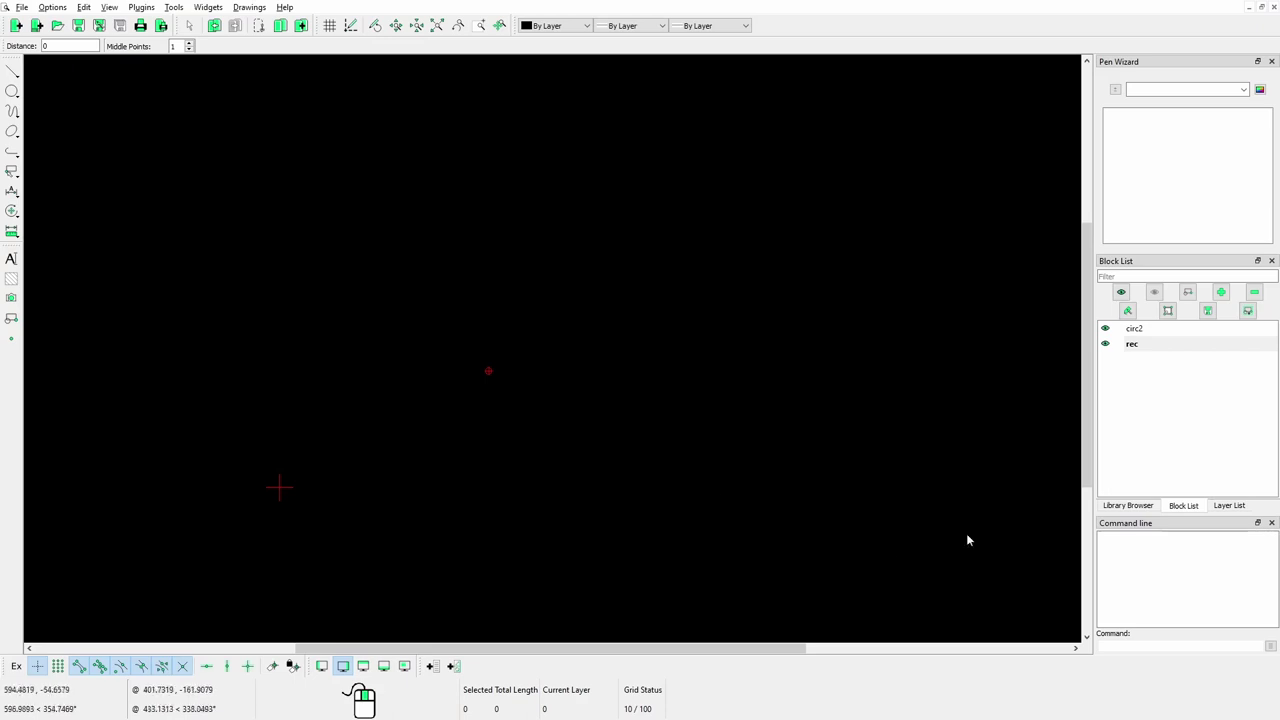
{"action": "left_click", "coordinate": [1148, 330]}
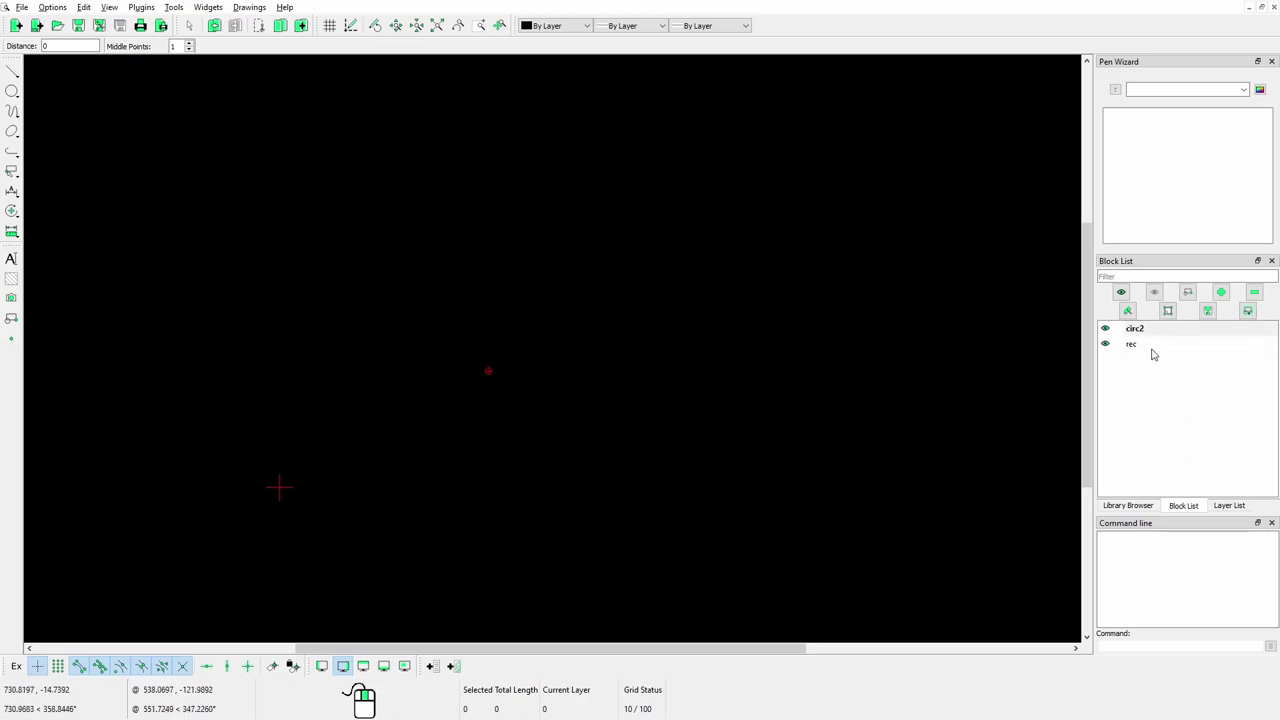
{"action": "left_click", "coordinate": [1148, 346]}
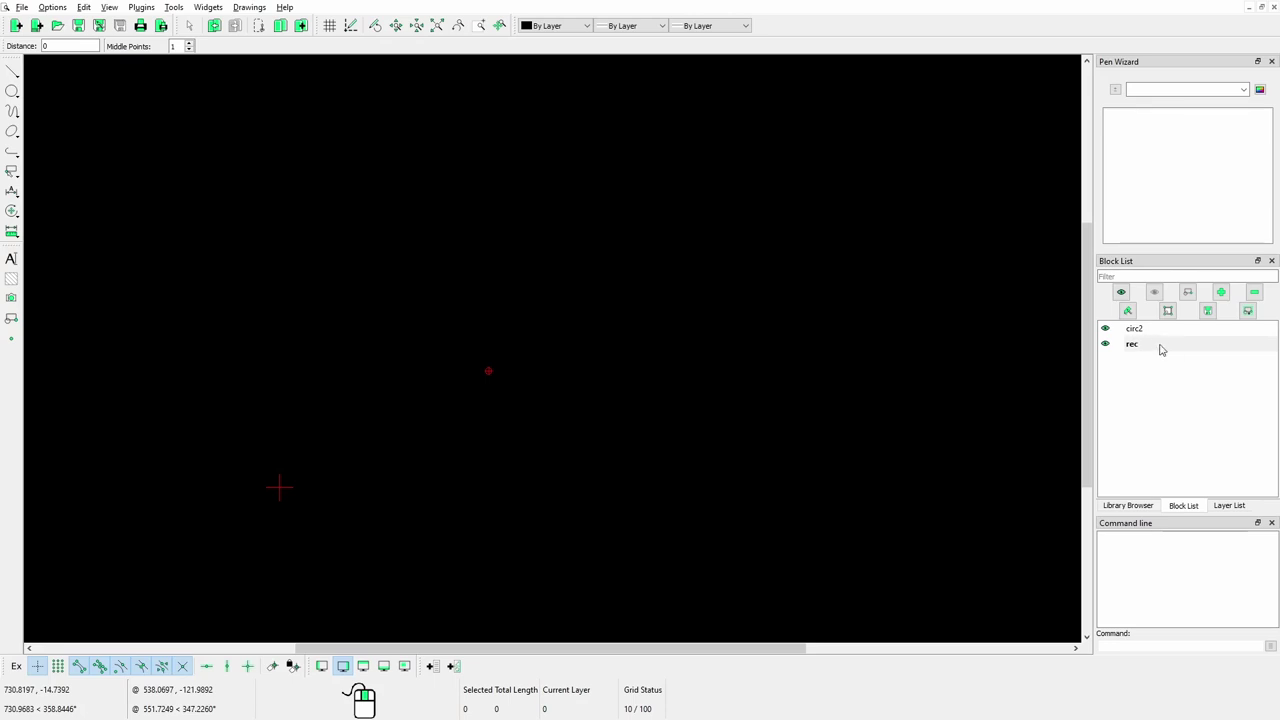
{"action": "left_click", "coordinate": [1247, 311]}
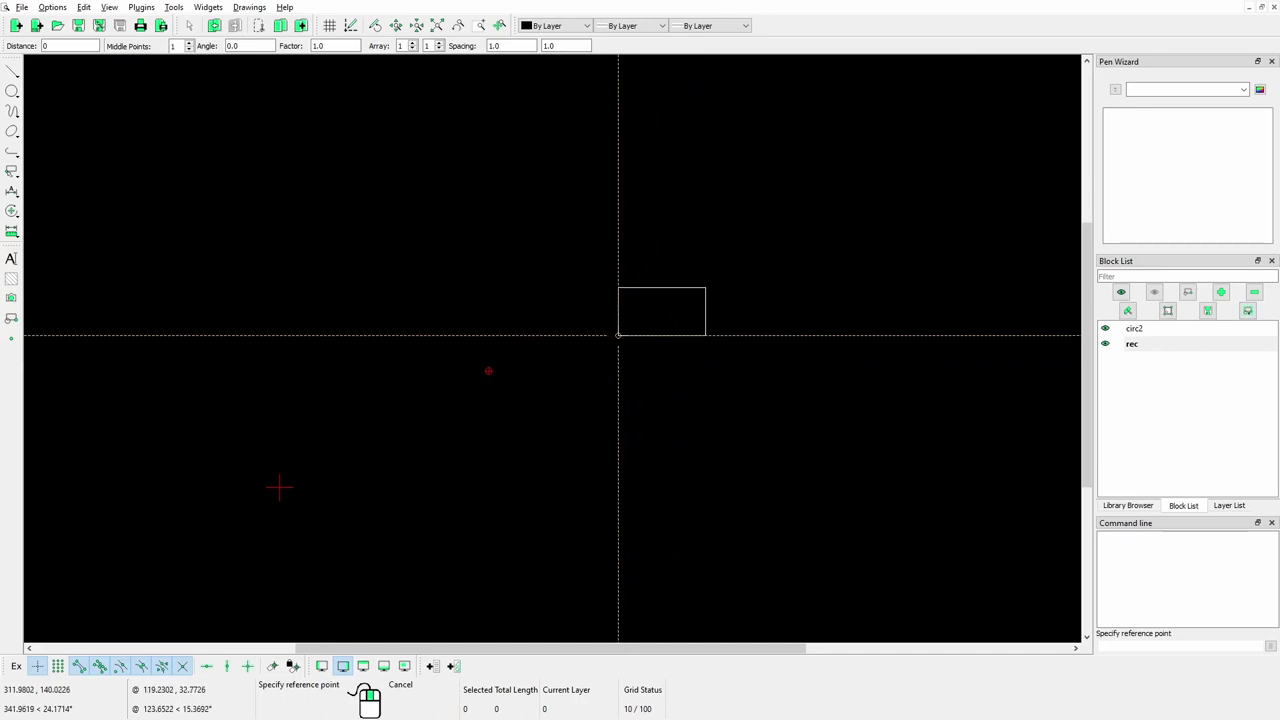
{"action": "left_click", "coordinate": [619, 343]}
{"action": "left_click", "coordinate": [458, 266]}
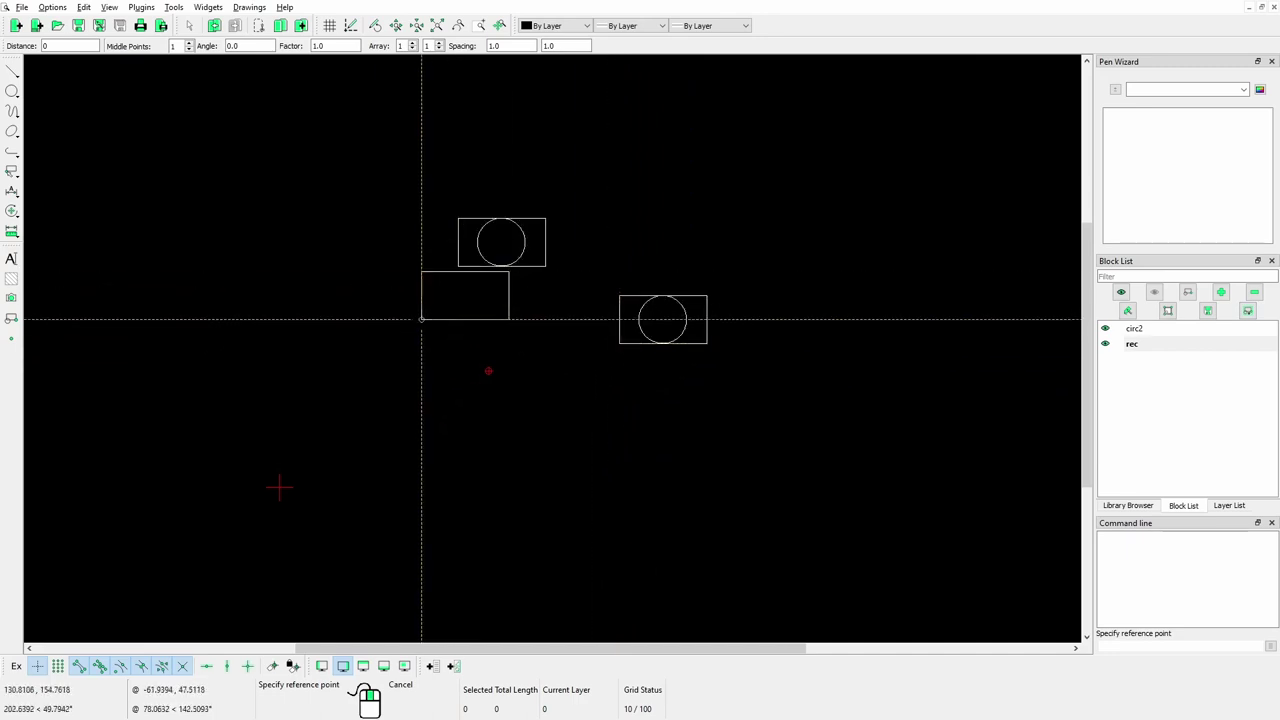
{"action": "left_click", "coordinate": [394, 347]}
{"action": "right_click", "coordinate": [402, 362]}
{"action": "left_click_drag", "start_coordinate": [882, 520], "coordinate": [224, 129]}
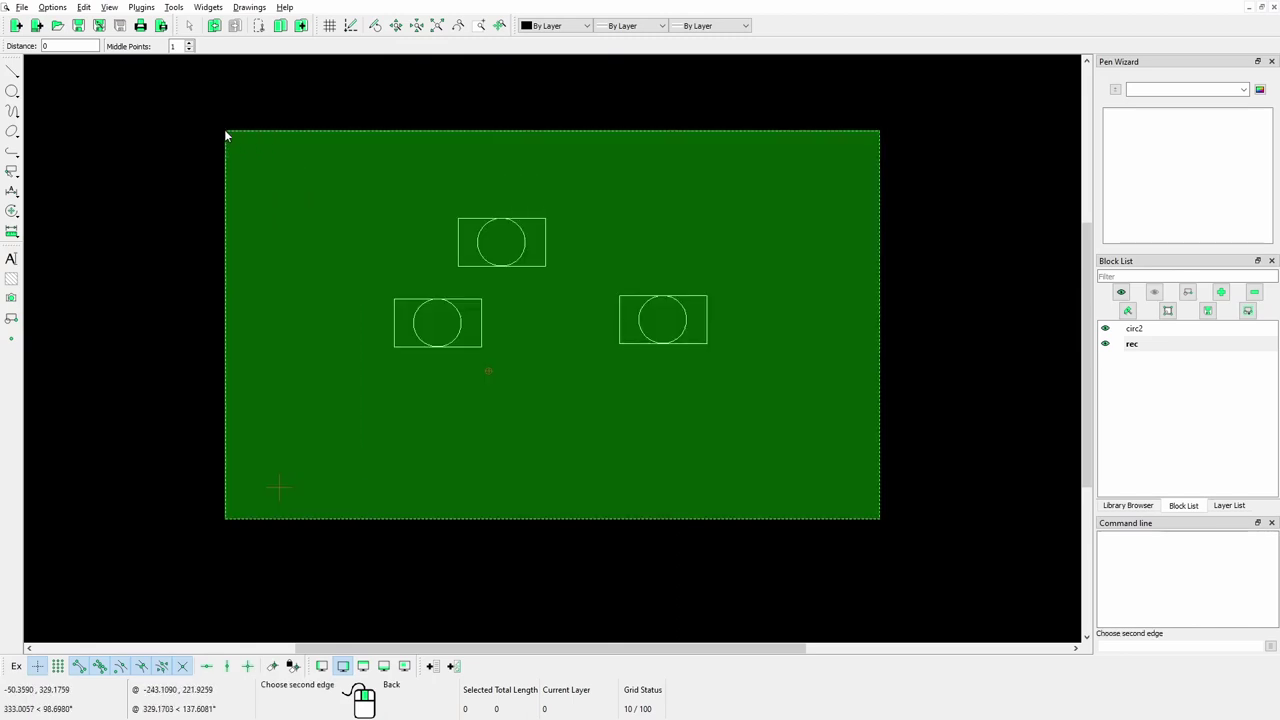
{"action": "key", "text": "Delete"}
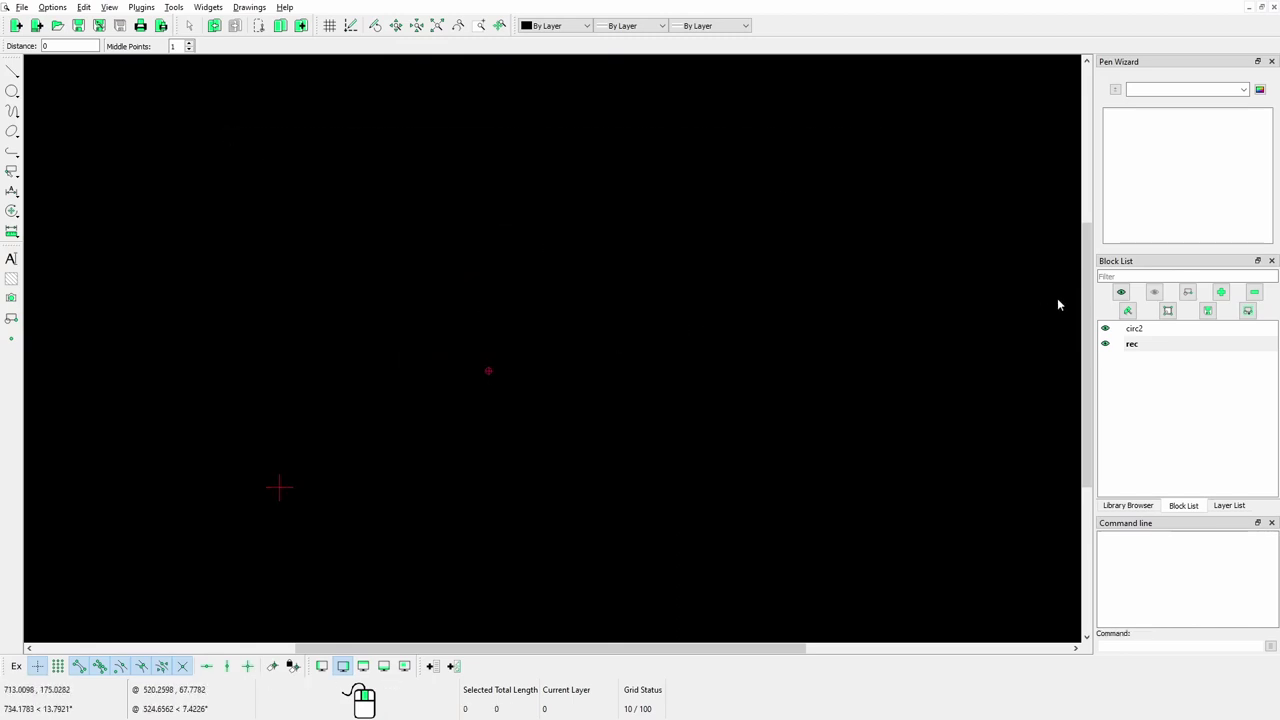
{"action": "left_click", "coordinate": [1157, 333]}
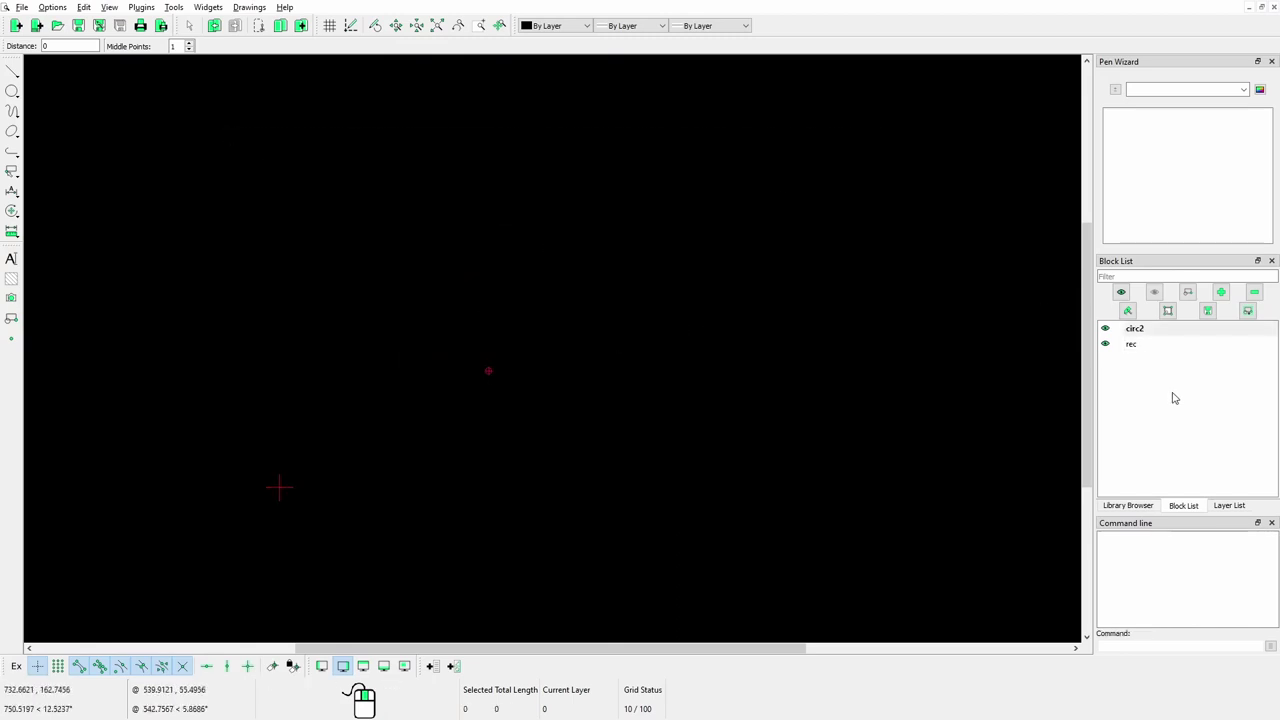
{"action": "left_click", "coordinate": [1247, 310]}
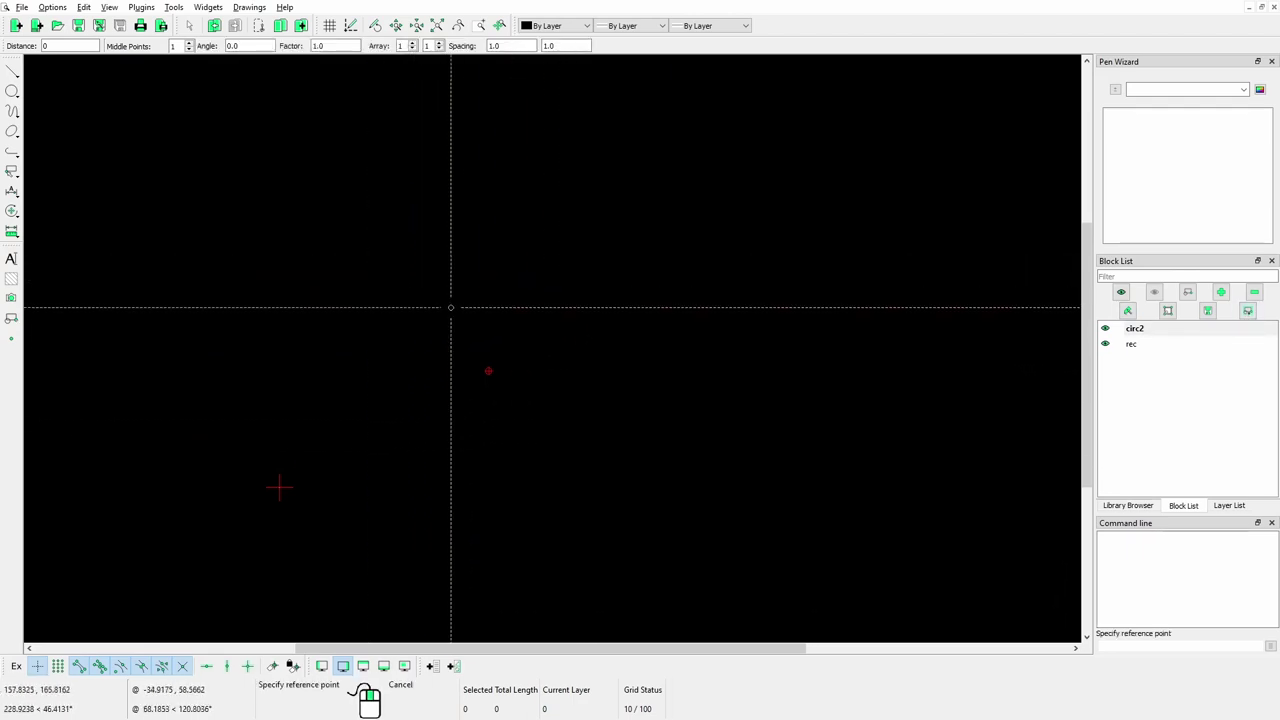
{"action": "right_click", "coordinate": [450, 307]}
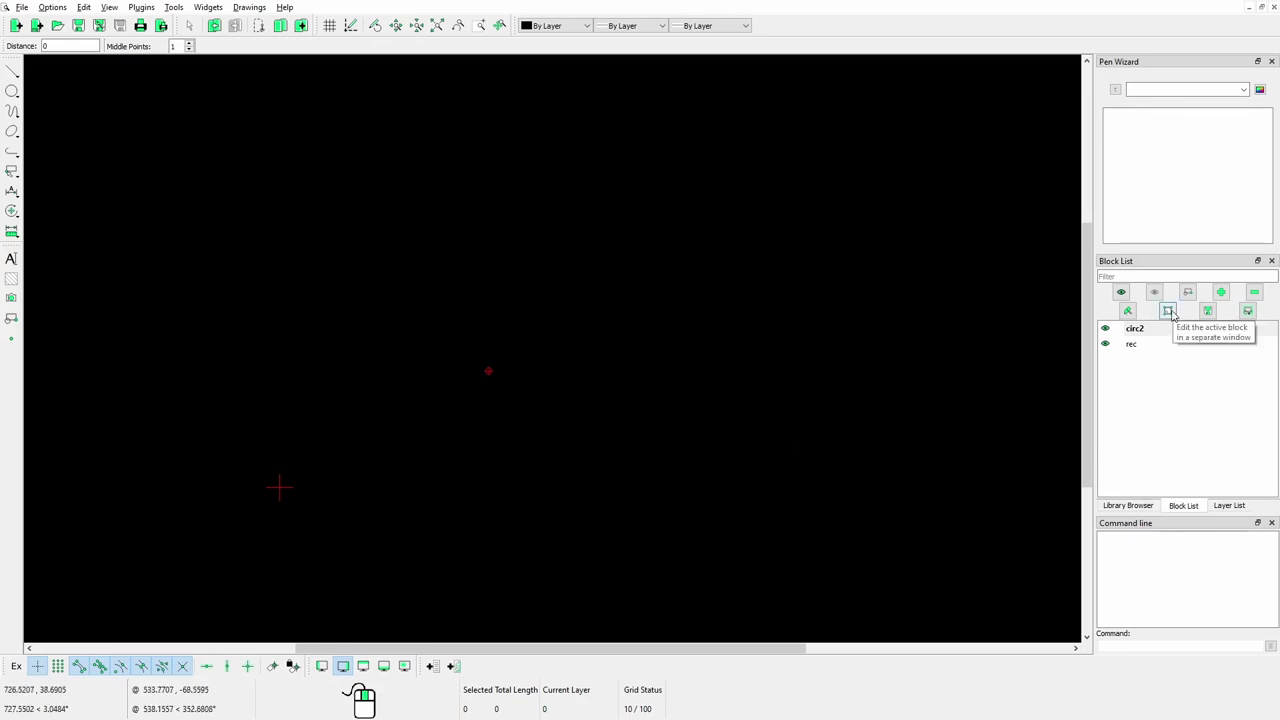
Edit circ2 in a separate window and draw two overlapping Center, Point circles of different sizes
{"action": "left_click", "coordinate": [1168, 311]}
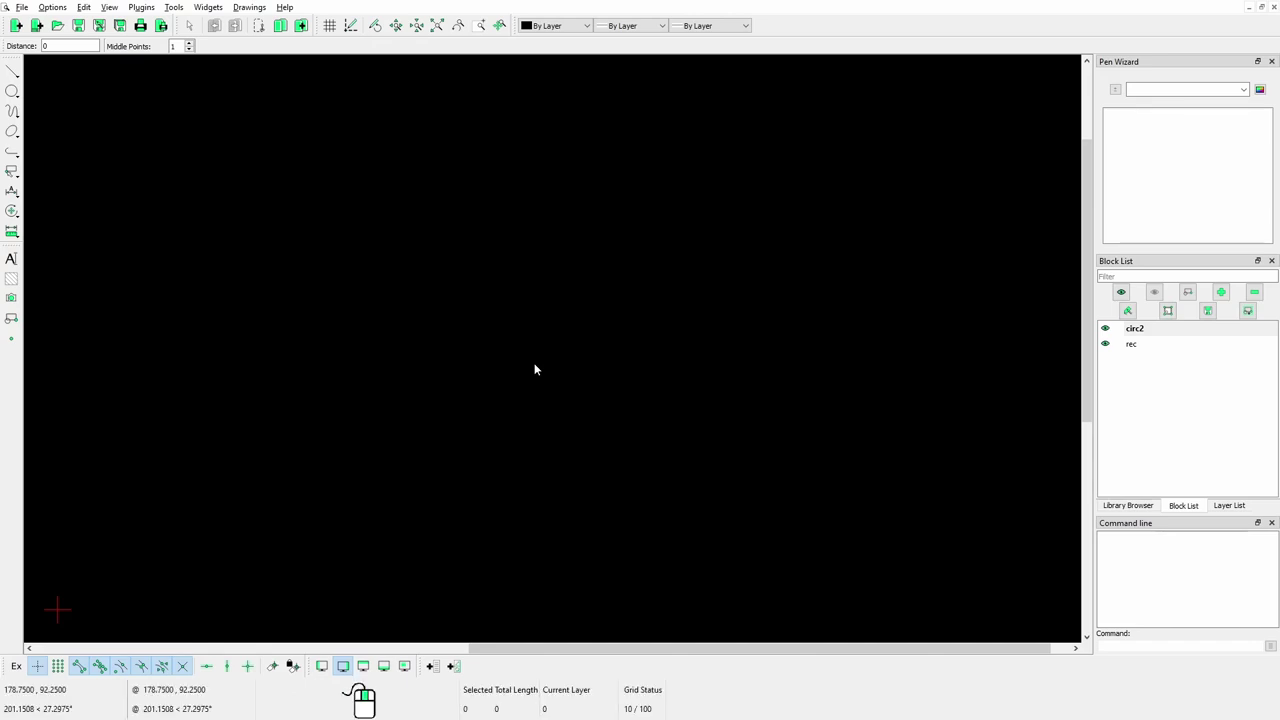
{"action": "left_click", "coordinate": [19, 95]}
{"action": "left_click", "coordinate": [88, 92]}
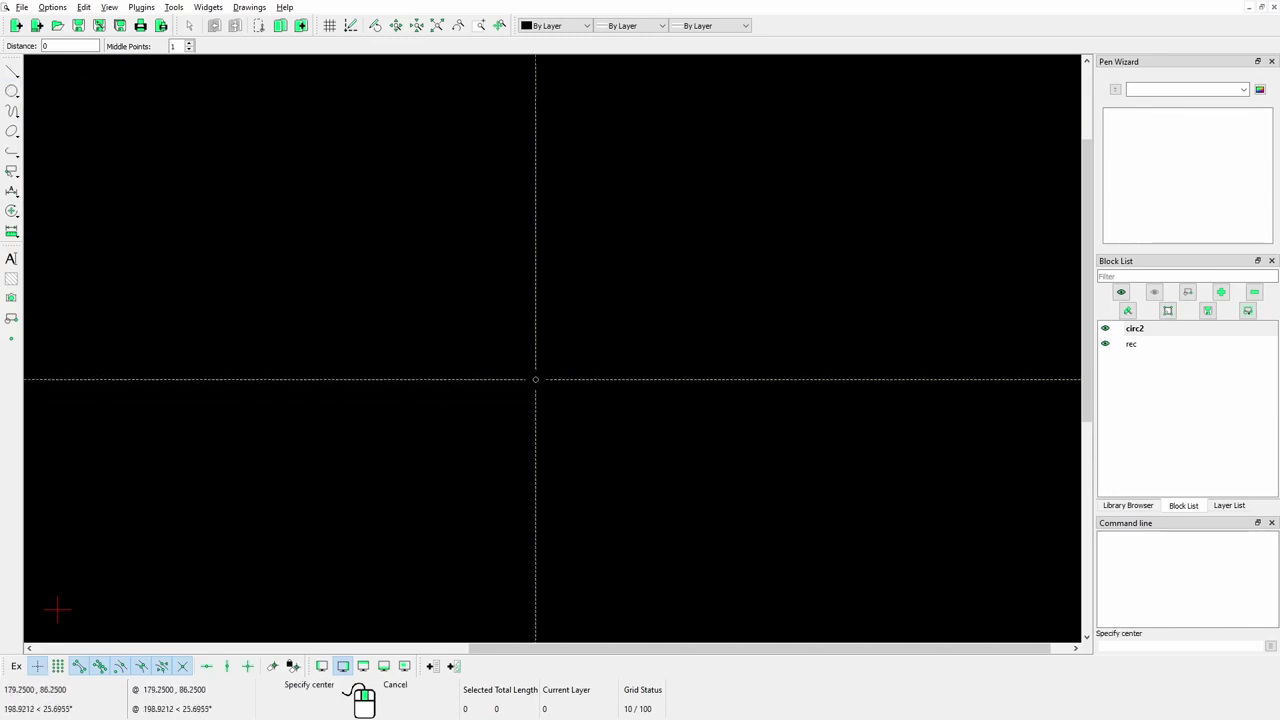
{"action": "left_click", "coordinate": [502, 336]}
{"action": "left_click", "coordinate": [597, 374]}
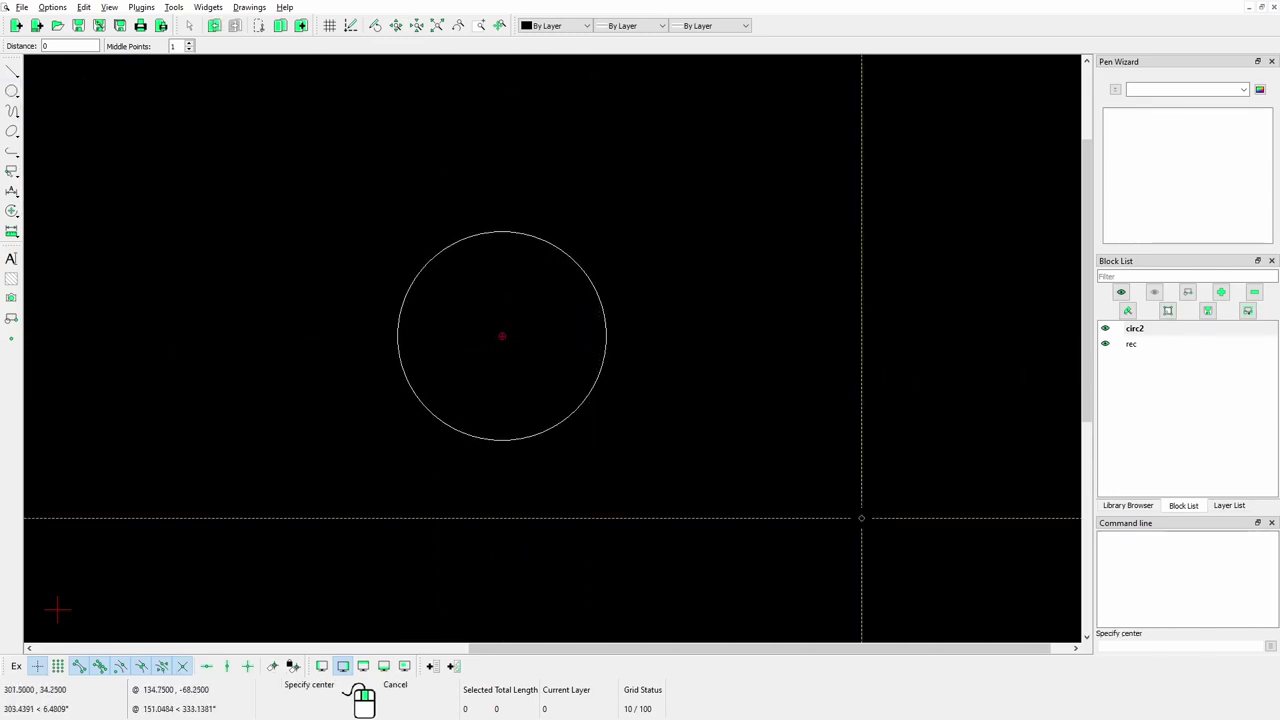
{"action": "left_click", "coordinate": [404, 241]}
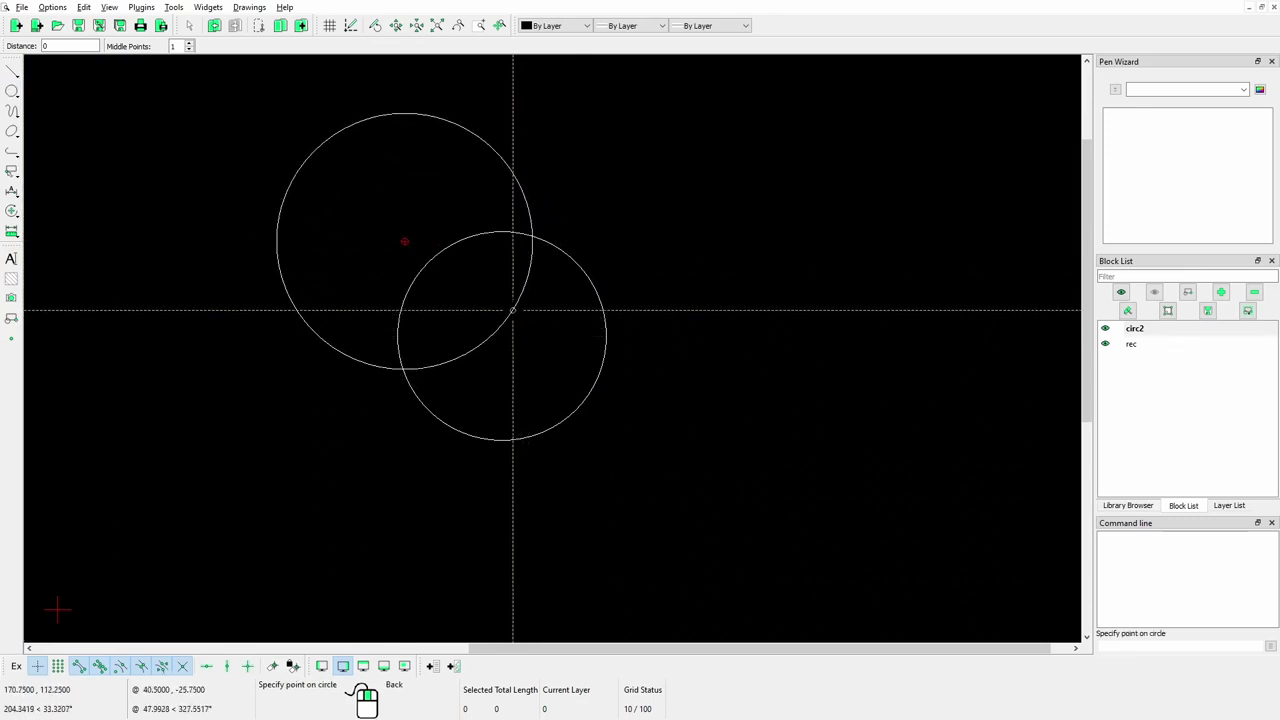
{"action": "left_click", "coordinate": [513, 310]}
{"action": "right_click", "coordinate": [531, 207]}
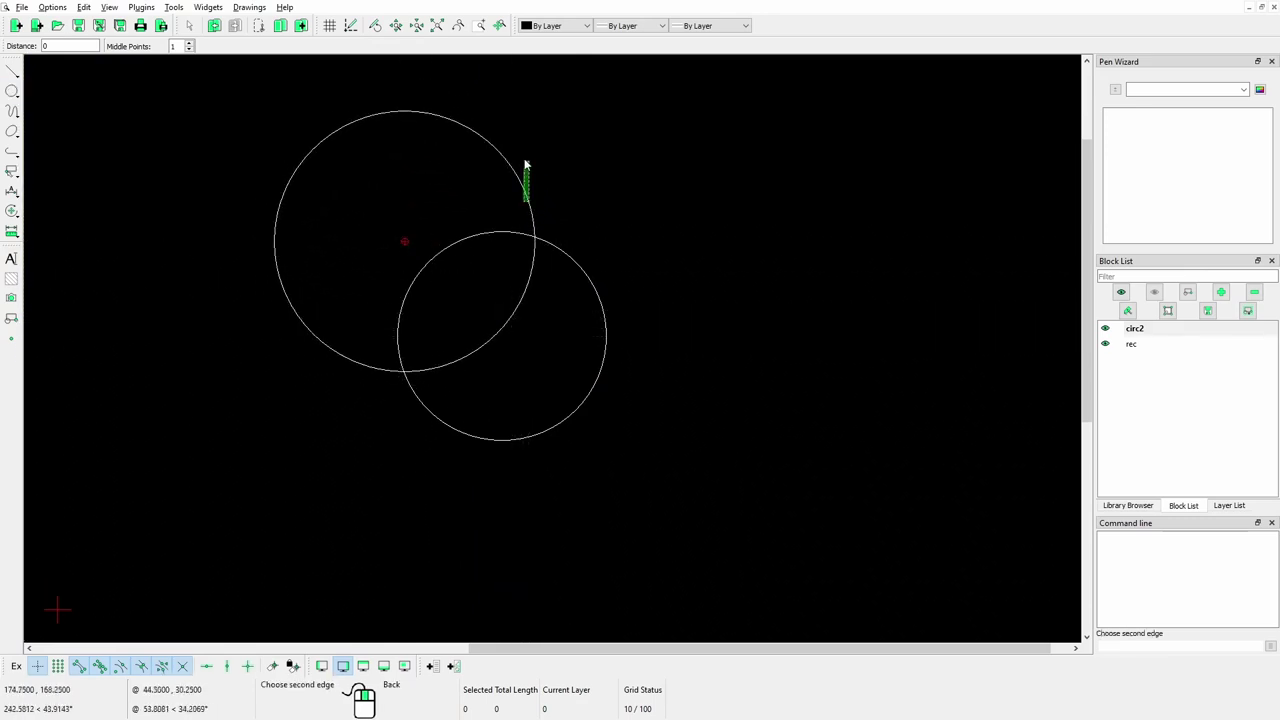
{"action": "left_click", "coordinate": [502, 166]}
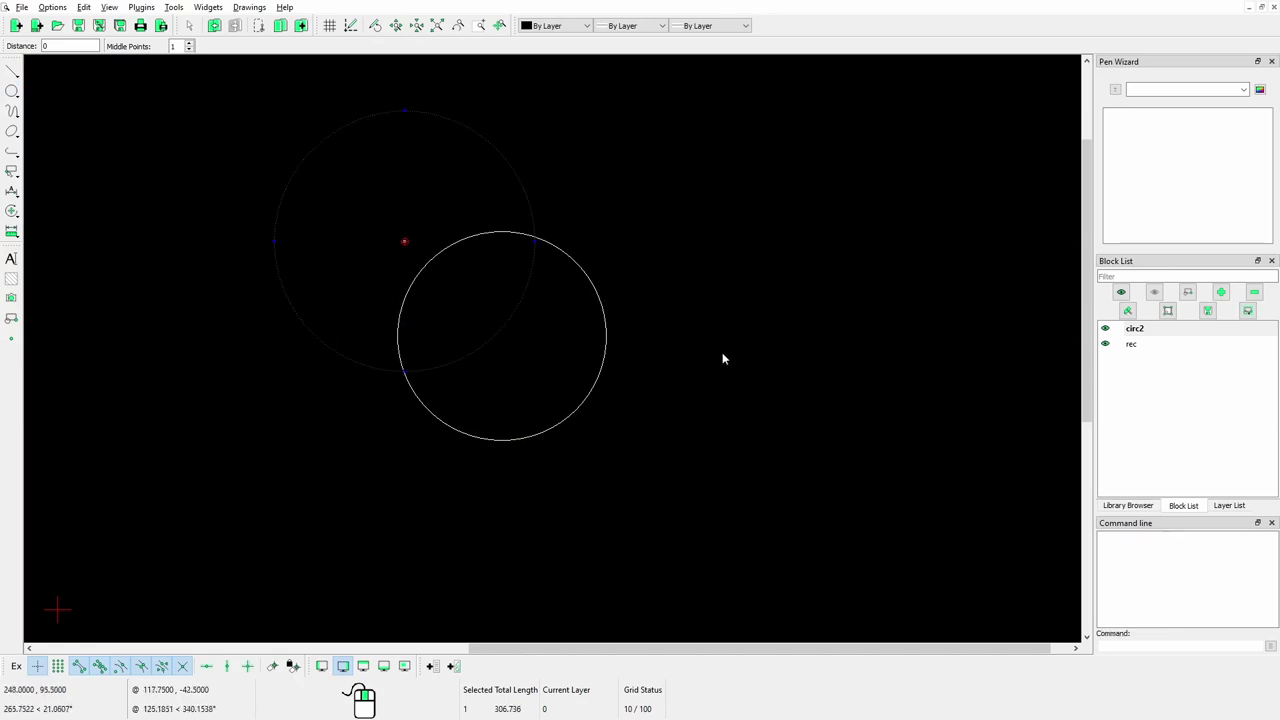
Move the larger circle from its centre onto the smaller circle's centre, deleting the original
{"action": "left_click", "coordinate": [12, 210]}
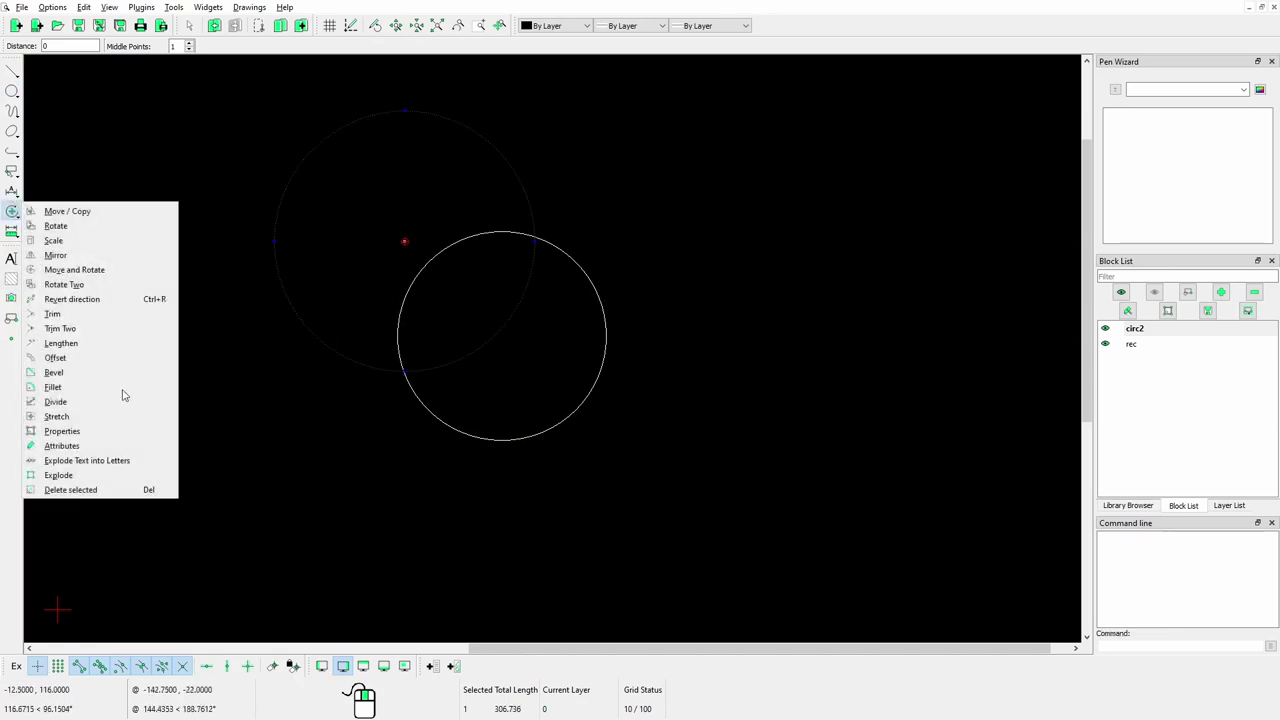
{"action": "left_click", "coordinate": [70, 212]}
{"action": "scroll", "coordinate": [443, 243], "scroll_direction": "up", "scroll_amount": 5}
{"action": "left_click", "coordinate": [445, 236]}
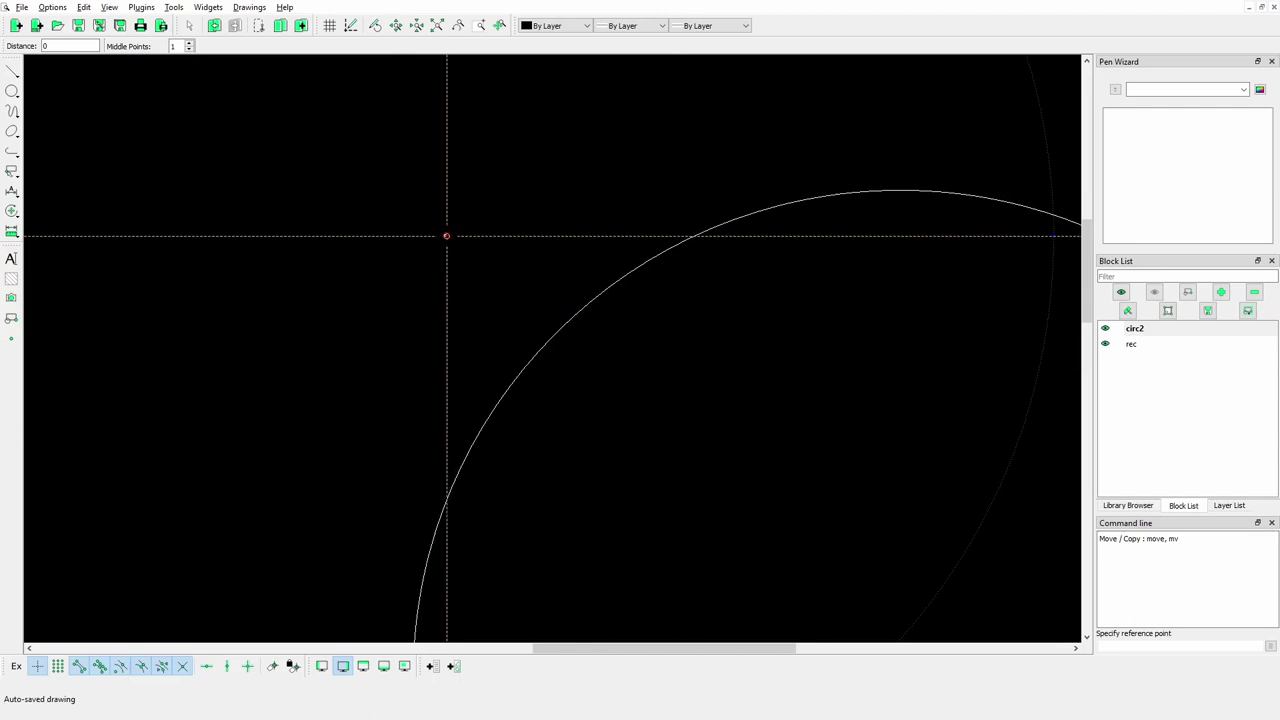
{"action": "scroll", "coordinate": [505, 286], "scroll_direction": "down", "scroll_amount": 3}
{"action": "scroll", "coordinate": [554, 343], "scroll_direction": "down", "scroll_amount": 2}
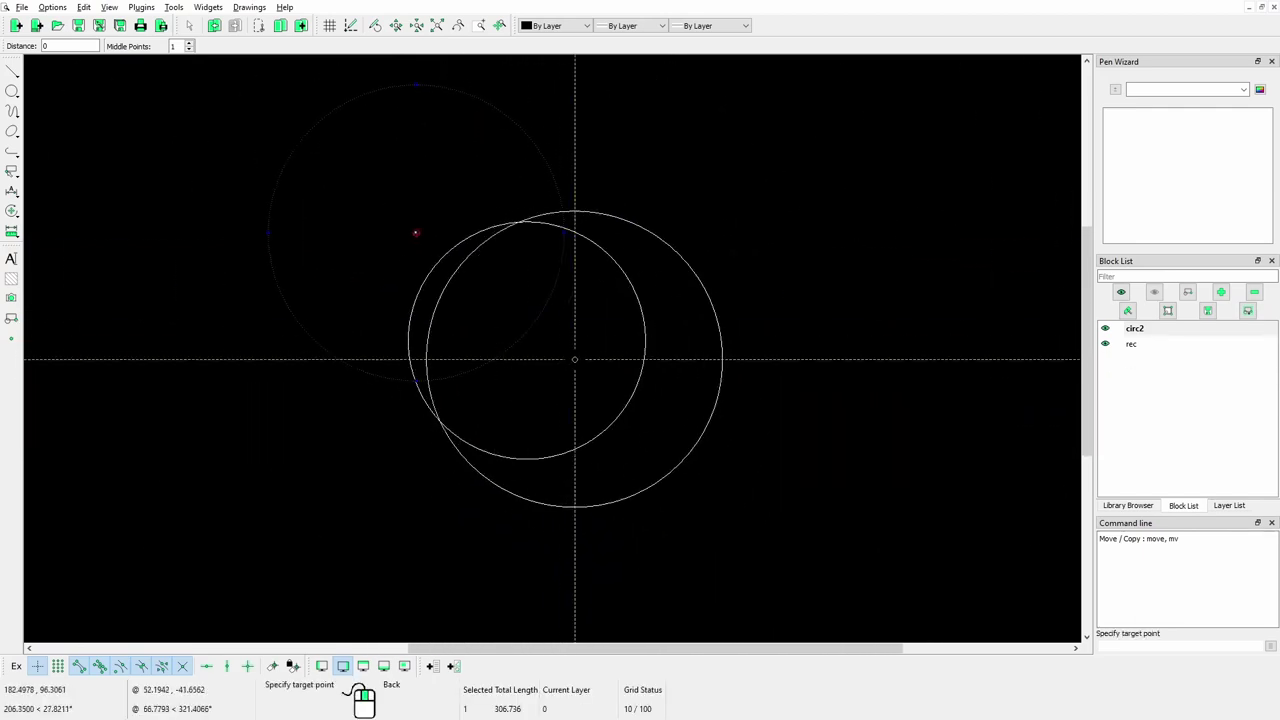
{"action": "scroll", "coordinate": [602, 351], "scroll_direction": "up", "scroll_amount": 3}
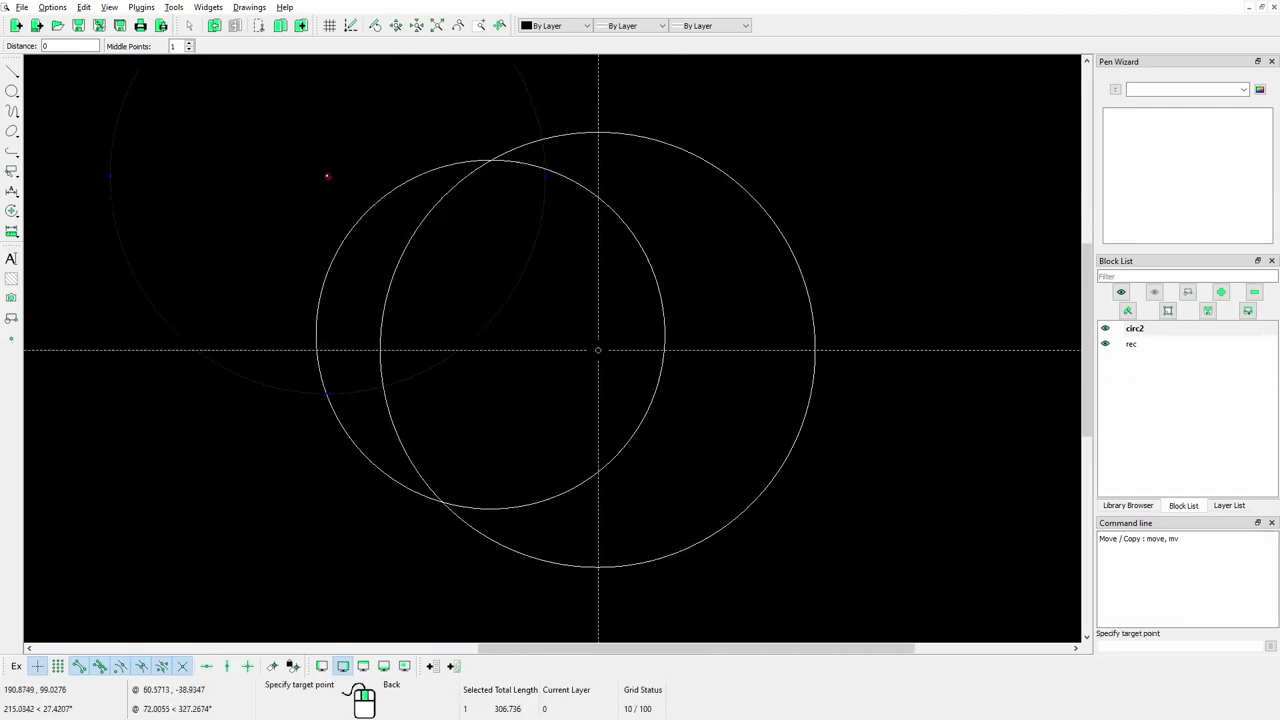
{"action": "left_click", "coordinate": [492, 333]}
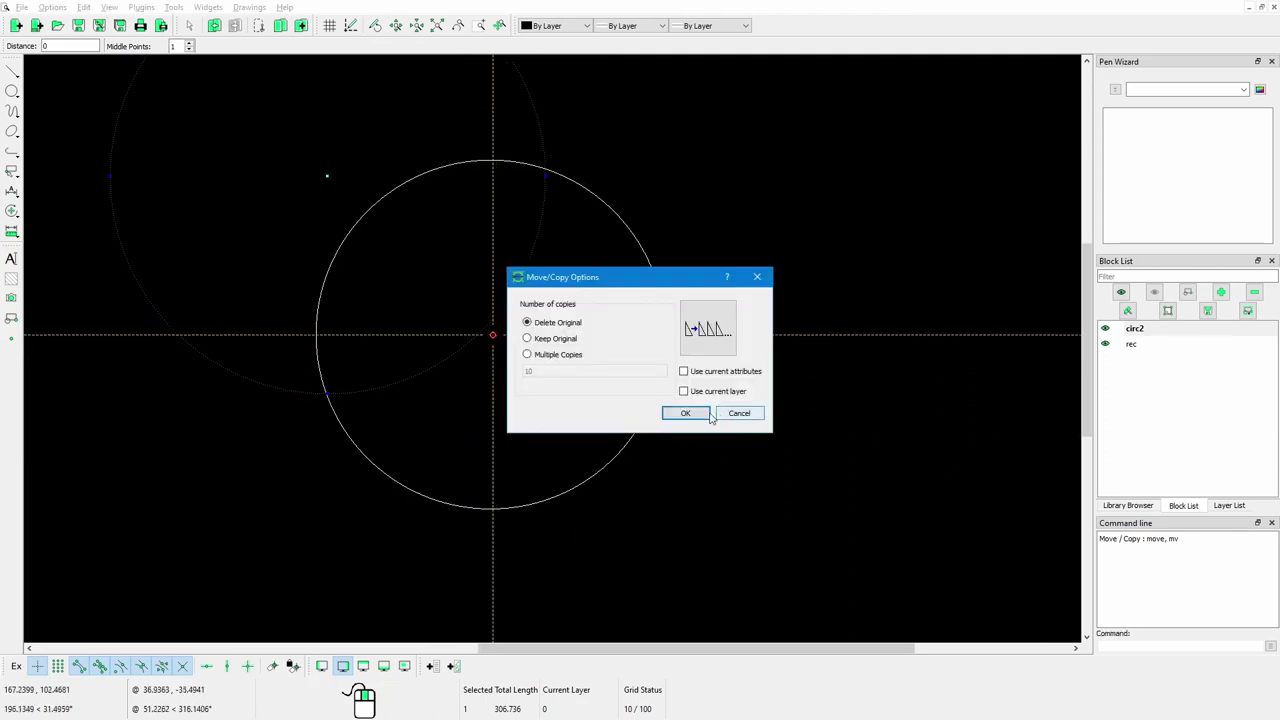
{"action": "left_click", "coordinate": [700, 414]}
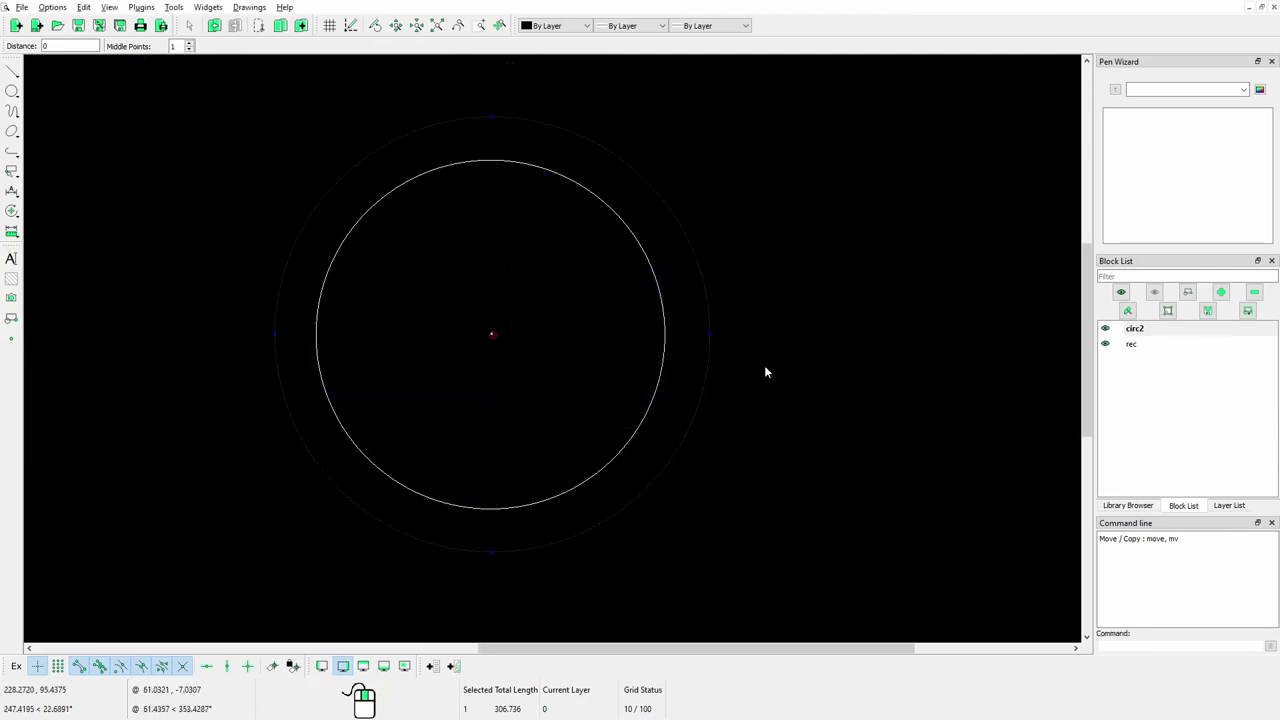
{"action": "key", "text": "Escape"}
Zoom and pan so the concentric circle pair sits centred in view
{"action": "scroll", "coordinate": [764, 372], "scroll_direction": "down", "scroll_amount": 2}
{"action": "scroll", "coordinate": [778, 366], "scroll_direction": "down", "scroll_amount": 1}
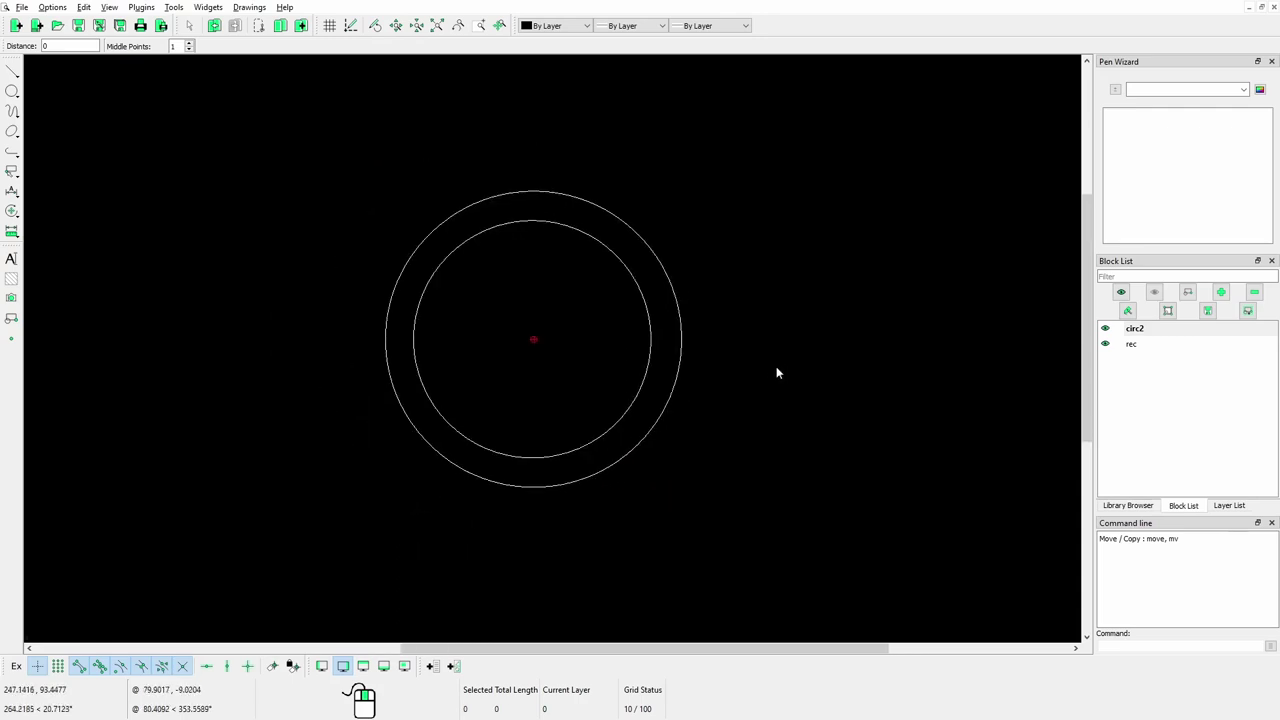
{"action": "scroll", "coordinate": [760, 375], "scroll_direction": "down", "scroll_amount": 2}
{"action": "middle_click_drag", "start_coordinate": [729, 391], "coordinate": [792, 369]}
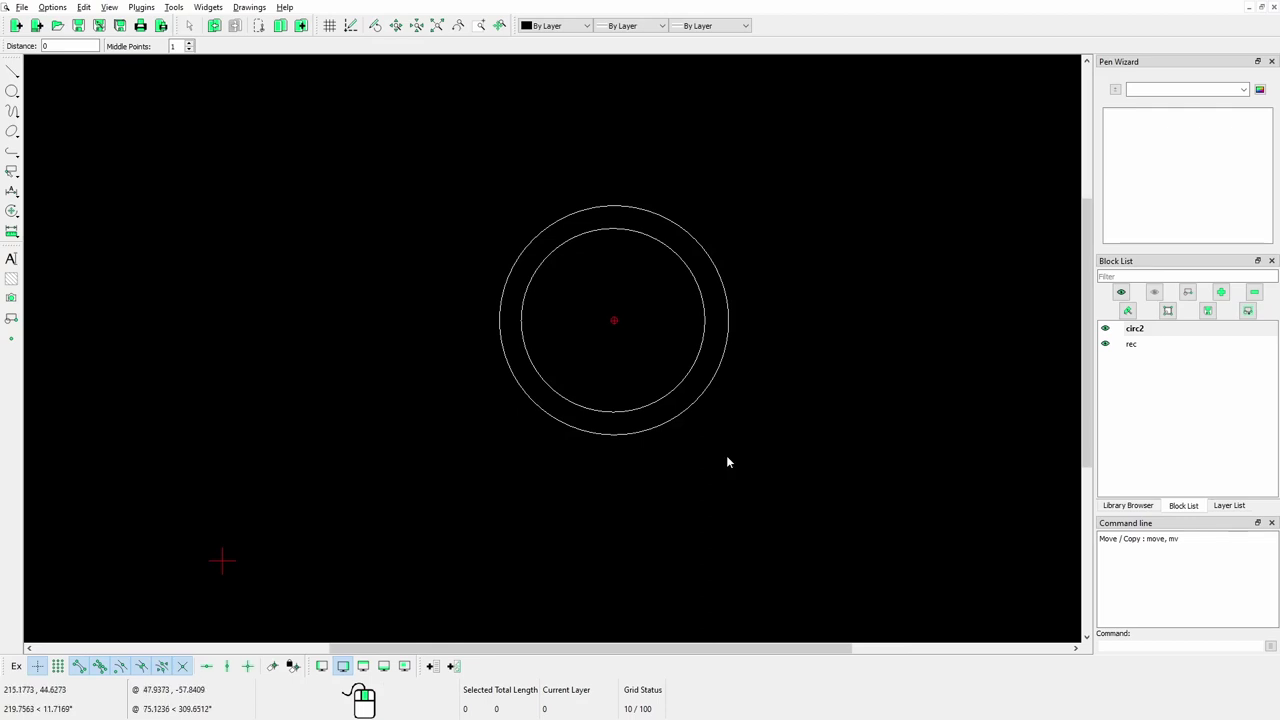
{"action": "left_click", "coordinate": [21, 7]}
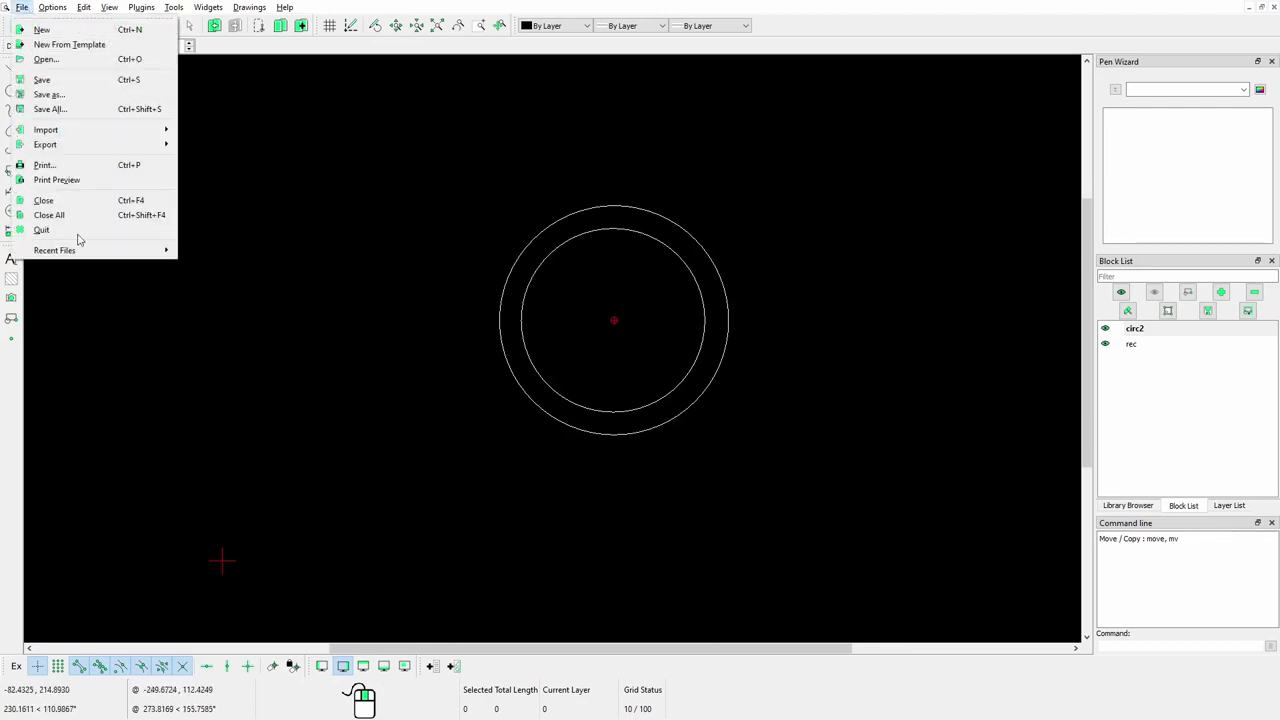
Close the circ2 block window, then window-select and delete the three circle pairs in the main drawing
{"action": "left_click", "coordinate": [44, 200]}
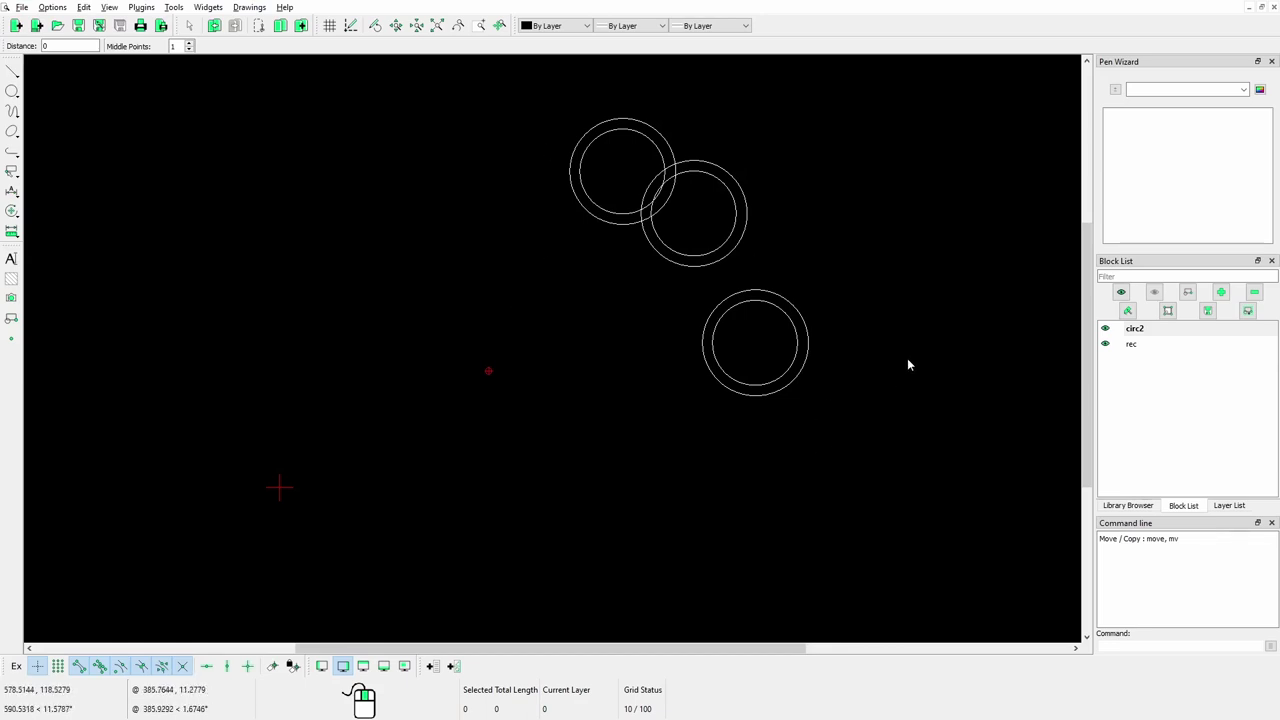
{"action": "middle_click_drag", "start_coordinate": [891, 351], "coordinate": [803, 428]}
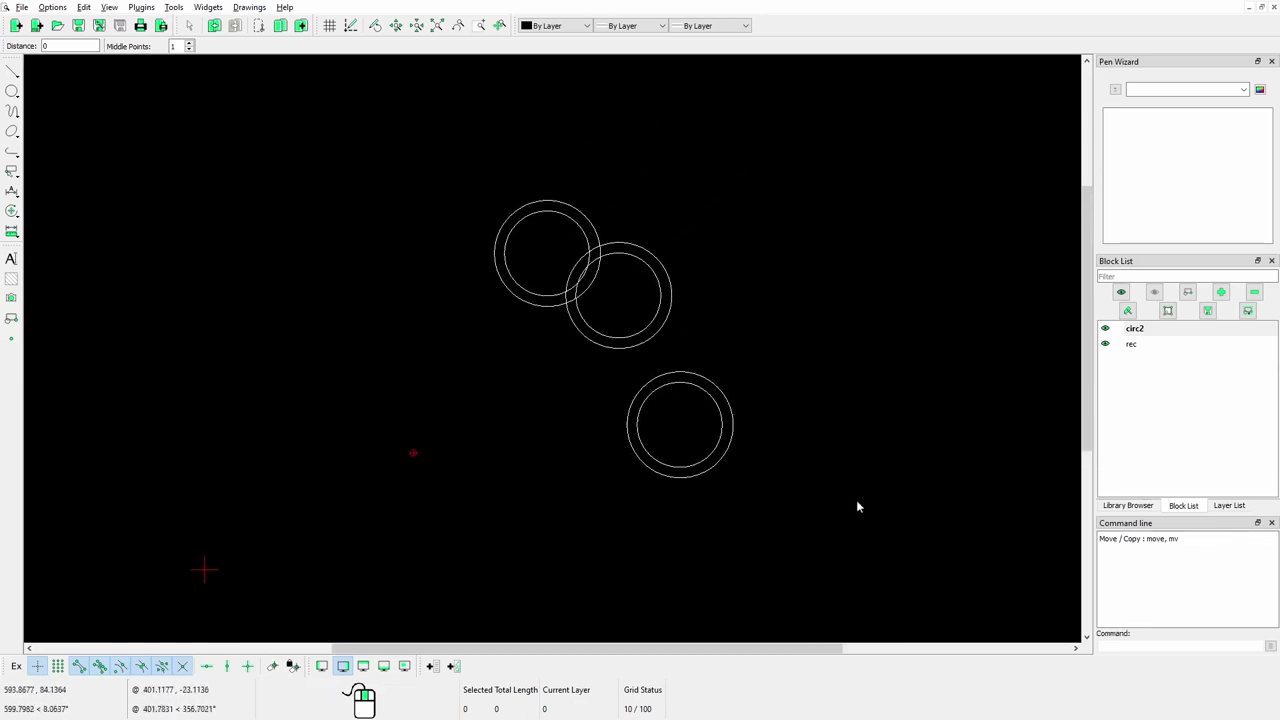
{"action": "left_click_drag", "start_coordinate": [860, 576], "coordinate": [350, 78]}
{"action": "key", "text": "Delete"}
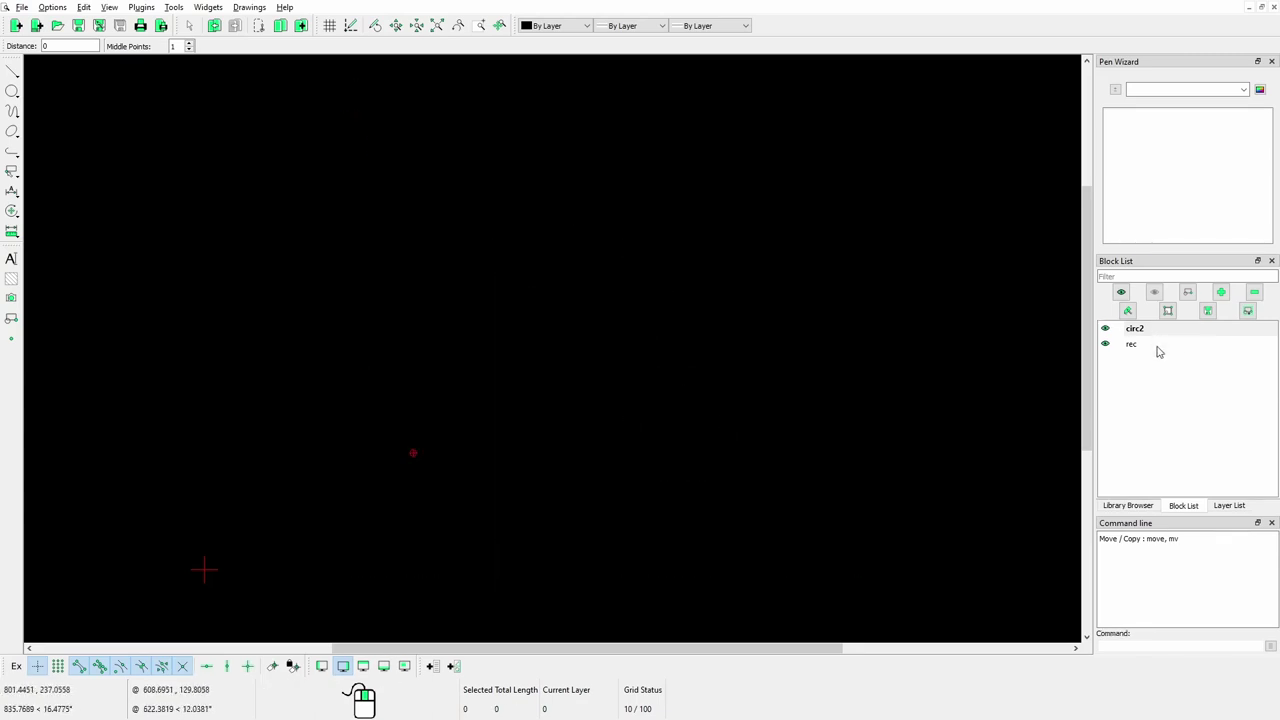
Place circ2 block copies at scattered points on the empty canvas, then zoom out to see them all
{"action": "left_click", "coordinate": [1247, 311]}
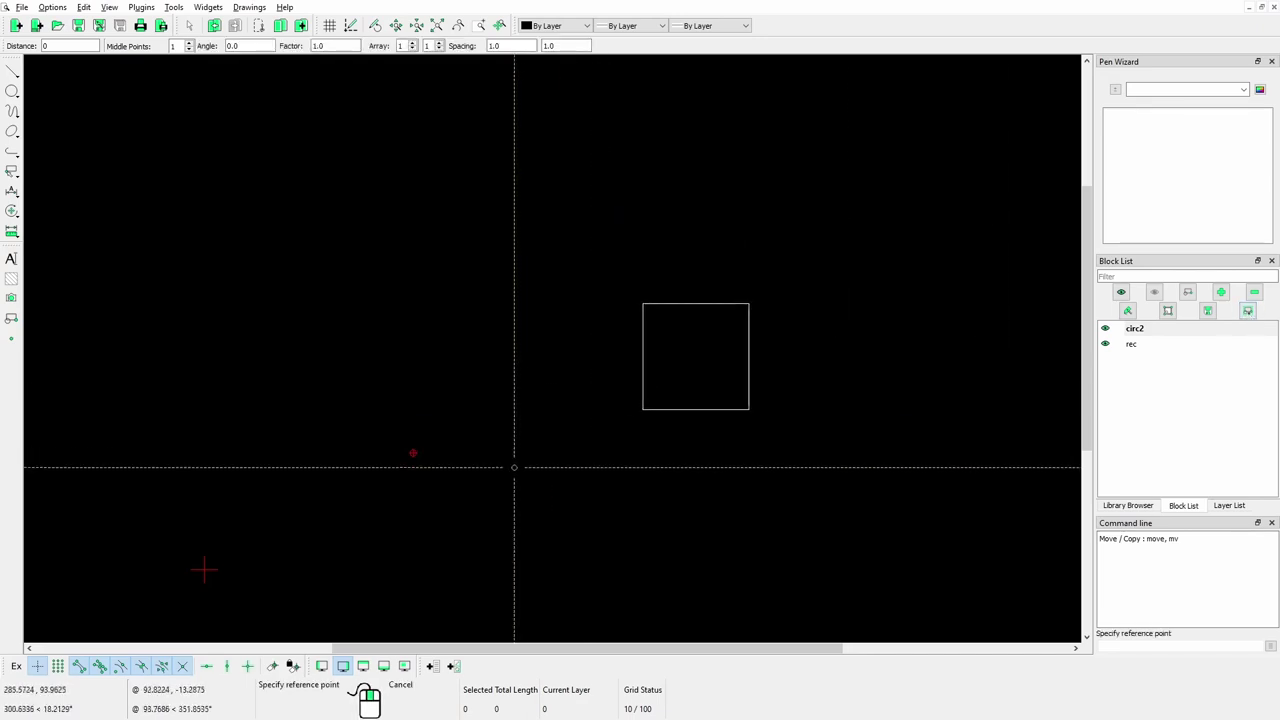
{"action": "left_click", "coordinate": [332, 338]}
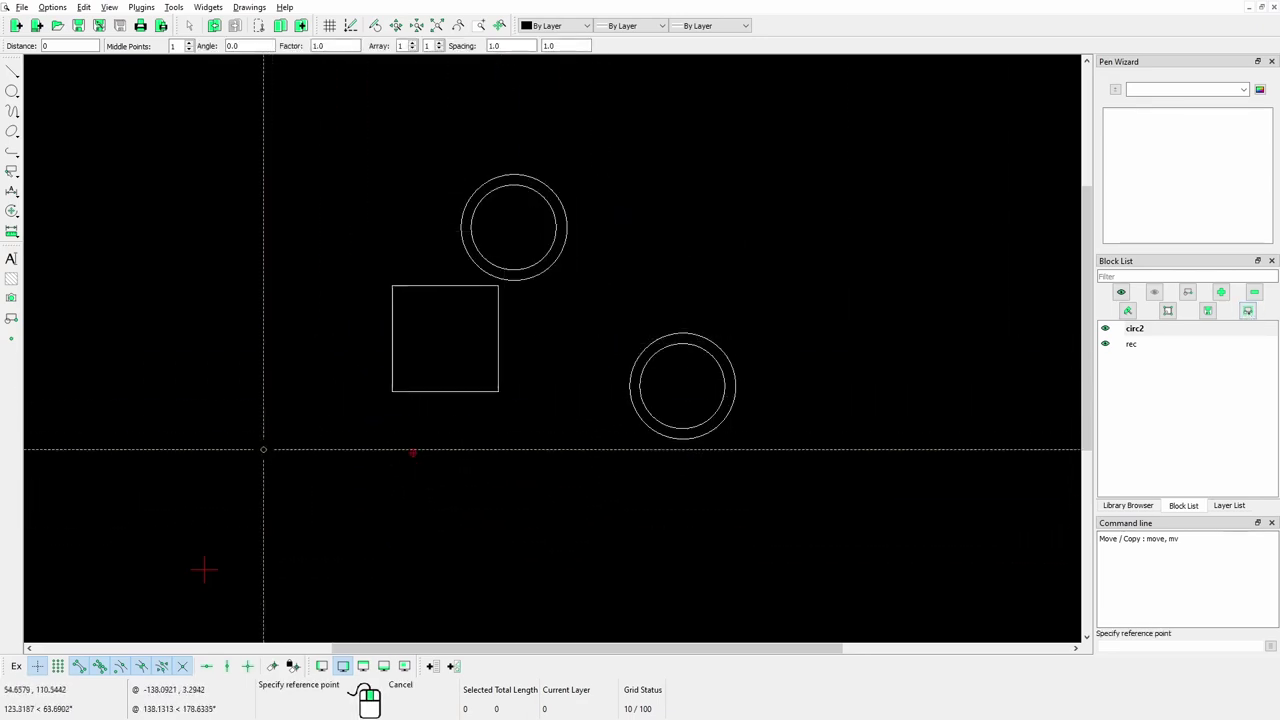
{"action": "left_click", "coordinate": [219, 468]}
{"action": "left_click", "coordinate": [698, 328]}
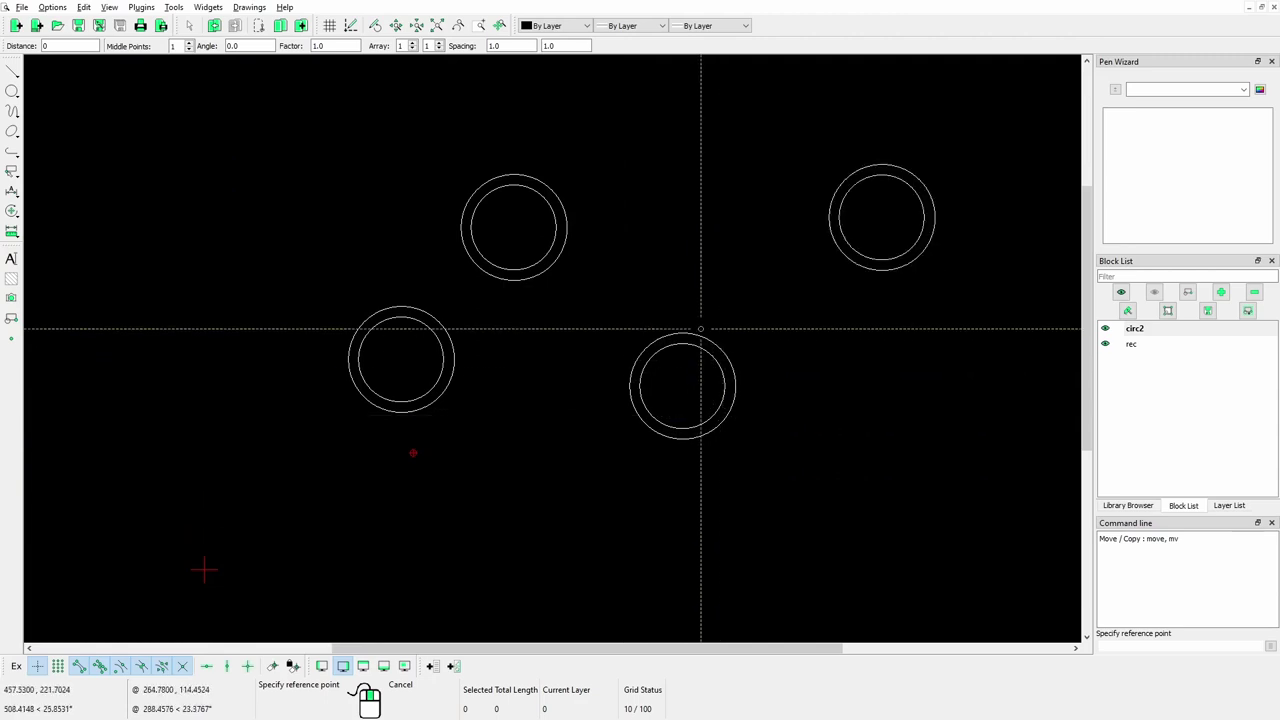
{"action": "left_click", "coordinate": [725, 572]}
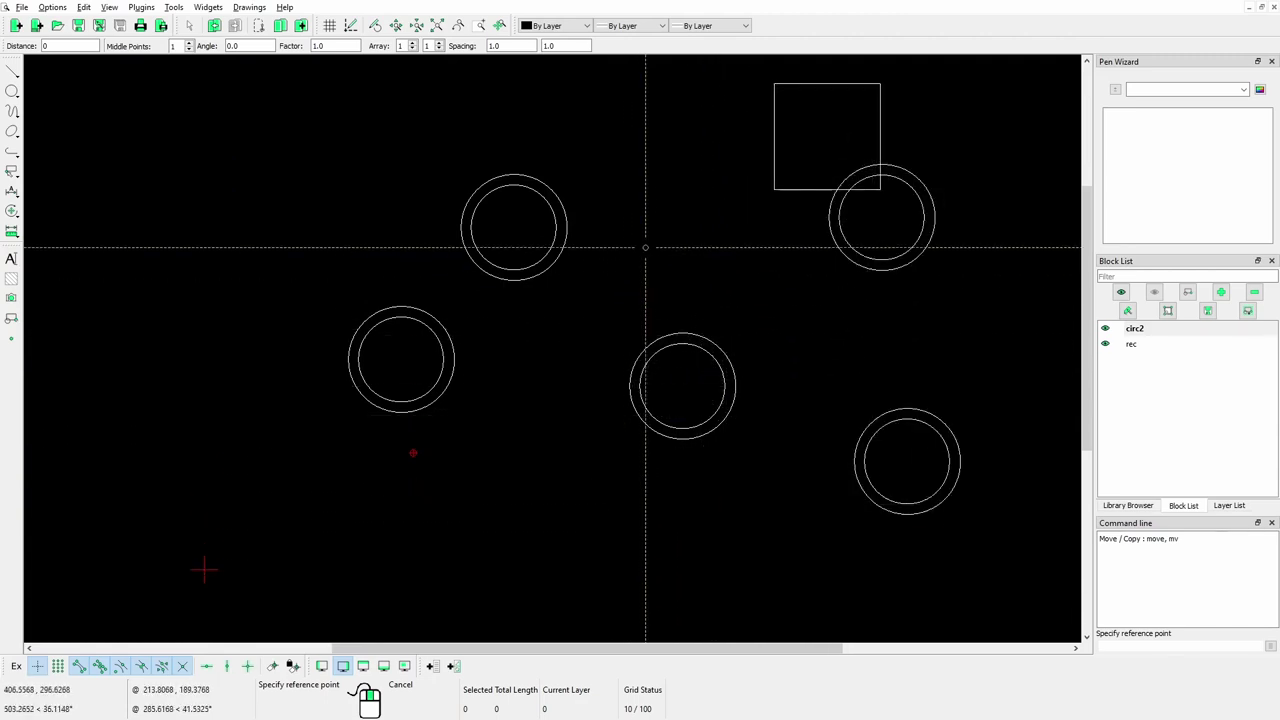
{"action": "key", "text": "Escape"}
{"action": "scroll", "coordinate": [682, 311], "scroll_direction": "down", "scroll_amount": 1}
{"action": "scroll", "coordinate": [583, 311], "scroll_direction": "down", "scroll_amount": 1}
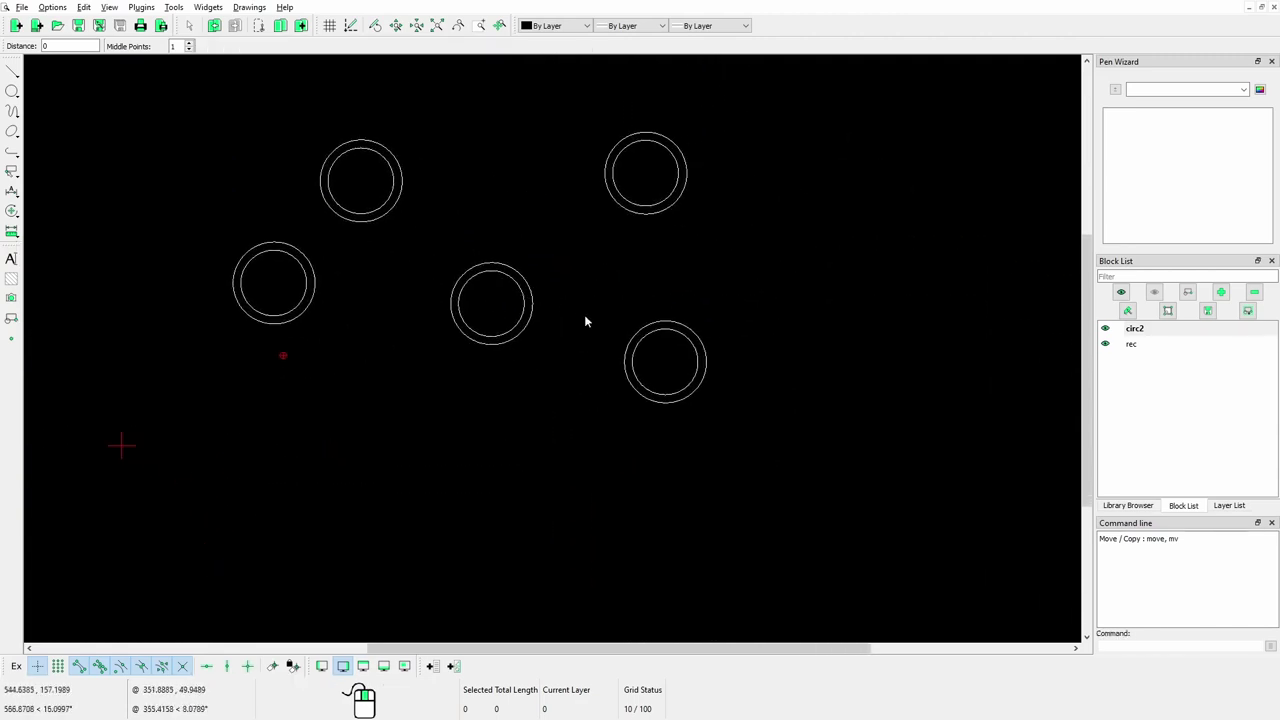
{"action": "scroll", "coordinate": [585, 314], "scroll_direction": "down", "scroll_amount": 1}
{"action": "middle_click_drag", "start_coordinate": [585, 314], "coordinate": [635, 330]}
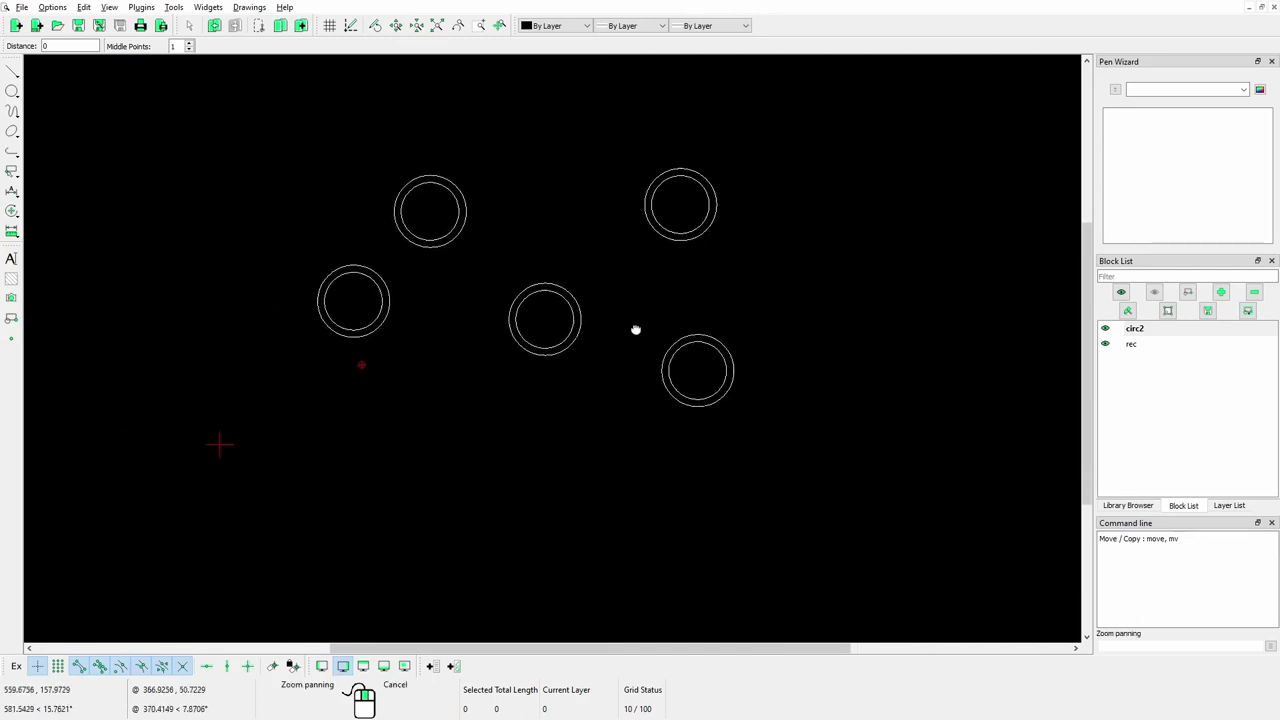
Make rec the active block and insert six rec copies among the circ2 circle pairs
{"action": "left_click", "coordinate": [1133, 345]}
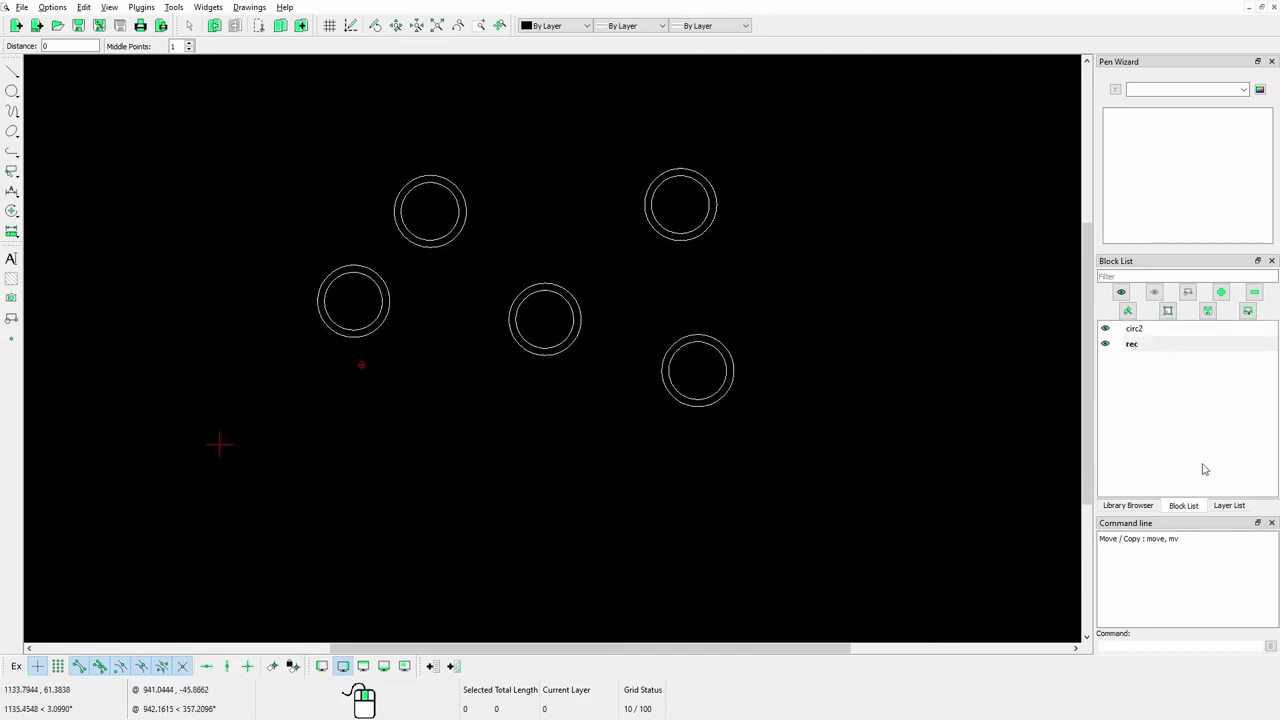
{"action": "left_click", "coordinate": [1247, 310]}
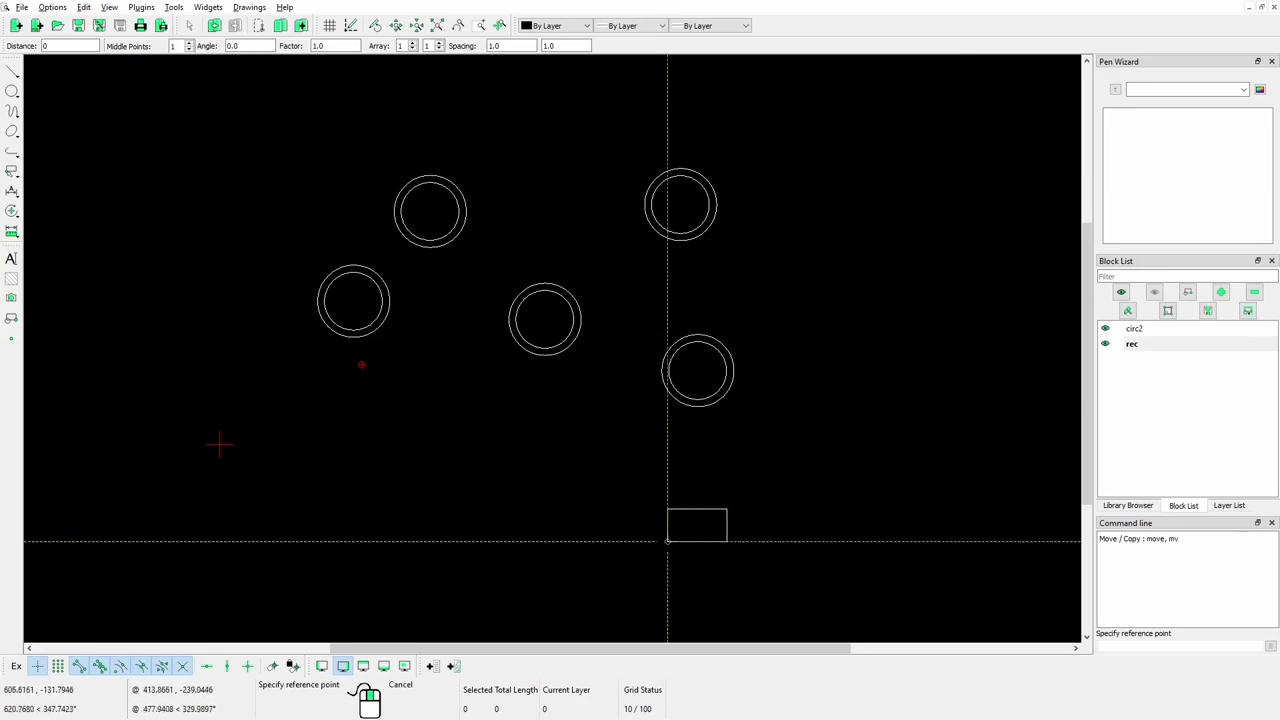
{"action": "left_click", "coordinate": [667, 540]}
{"action": "left_click", "coordinate": [499, 442]}
{"action": "left_click", "coordinate": [345, 453]}
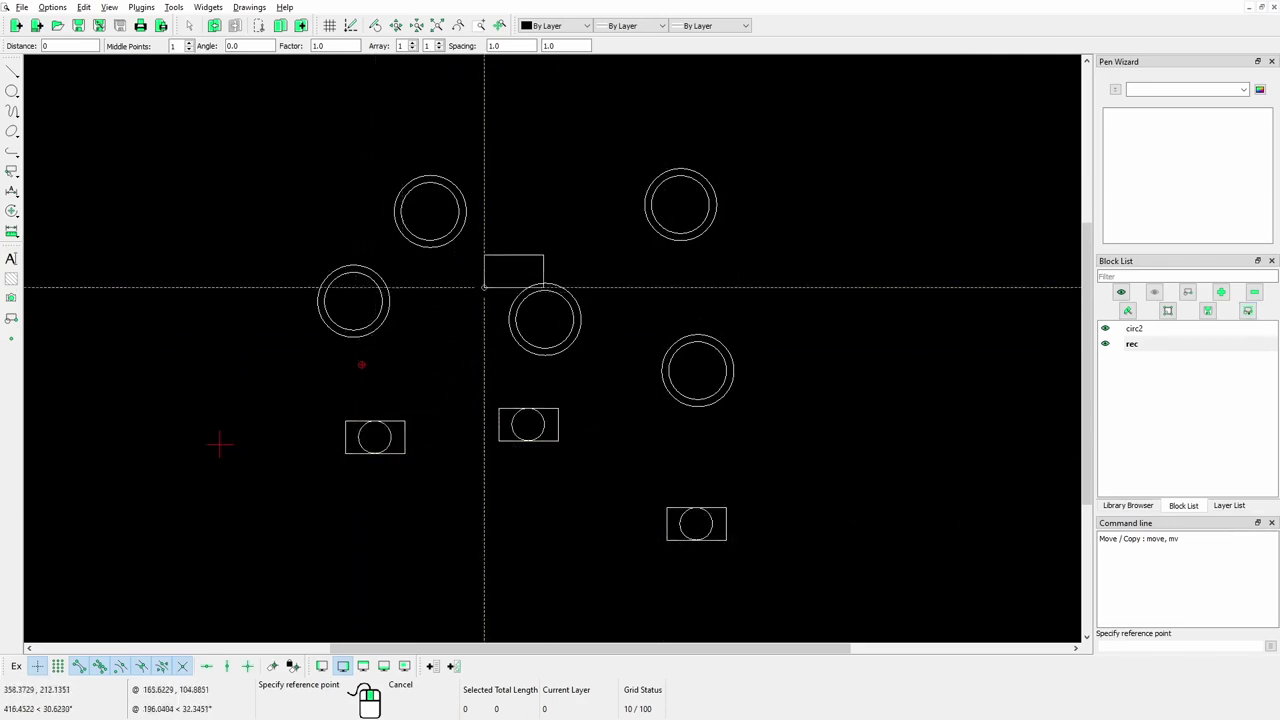
{"action": "left_click", "coordinate": [517, 248]}
{"action": "left_click", "coordinate": [877, 328]}
{"action": "left_click", "coordinate": [830, 454]}
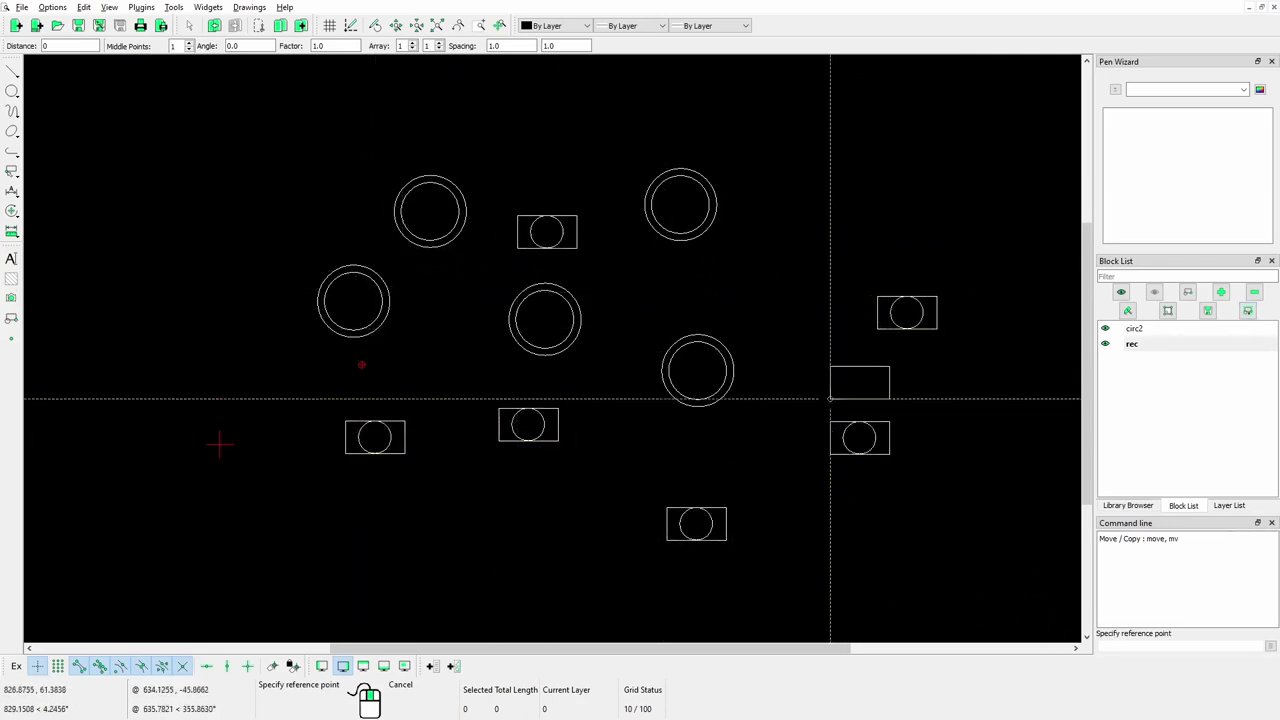
{"action": "right_click", "coordinate": [833, 210]}
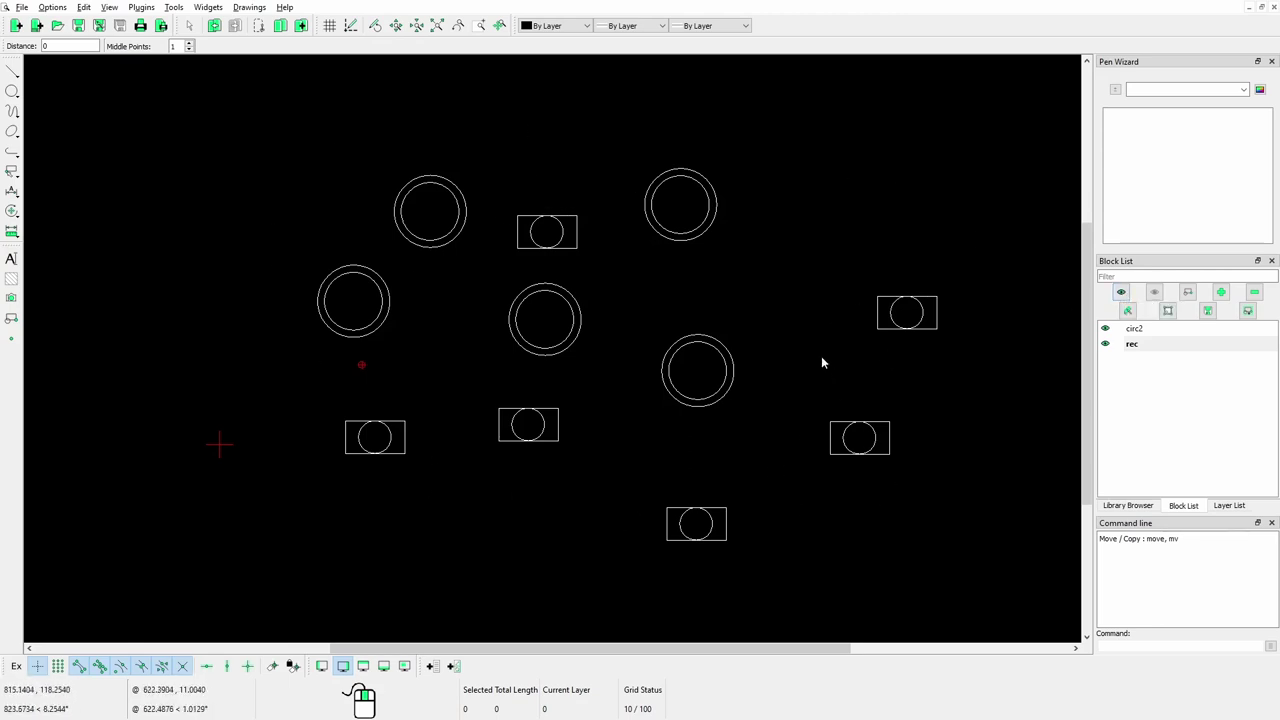
Toggle the rec block's visibility repeatedly, leaving its six inserts shown
{"action": "middle_click_drag", "start_coordinate": [821, 357], "coordinate": [797, 342]}
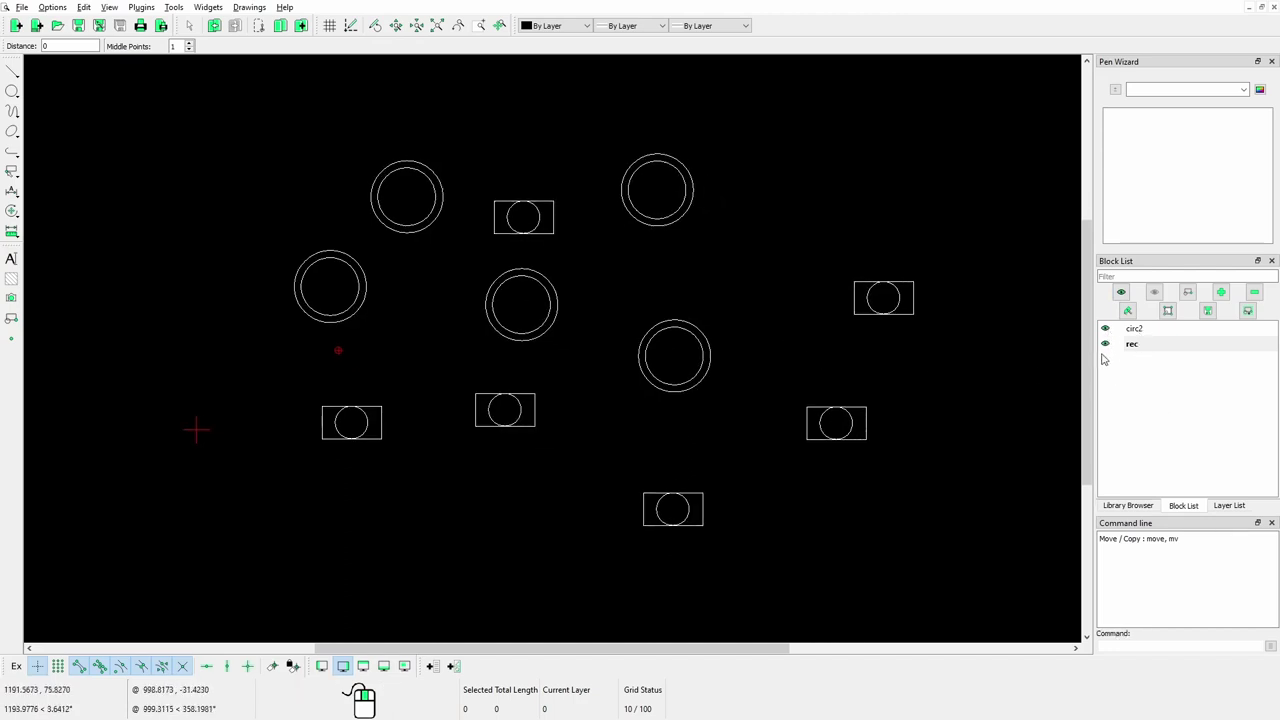
{"action": "left_click", "coordinate": [1106, 344]}
{"action": "left_click", "coordinate": [1106, 344]}
{"action": "left_click", "coordinate": [1106, 344]}
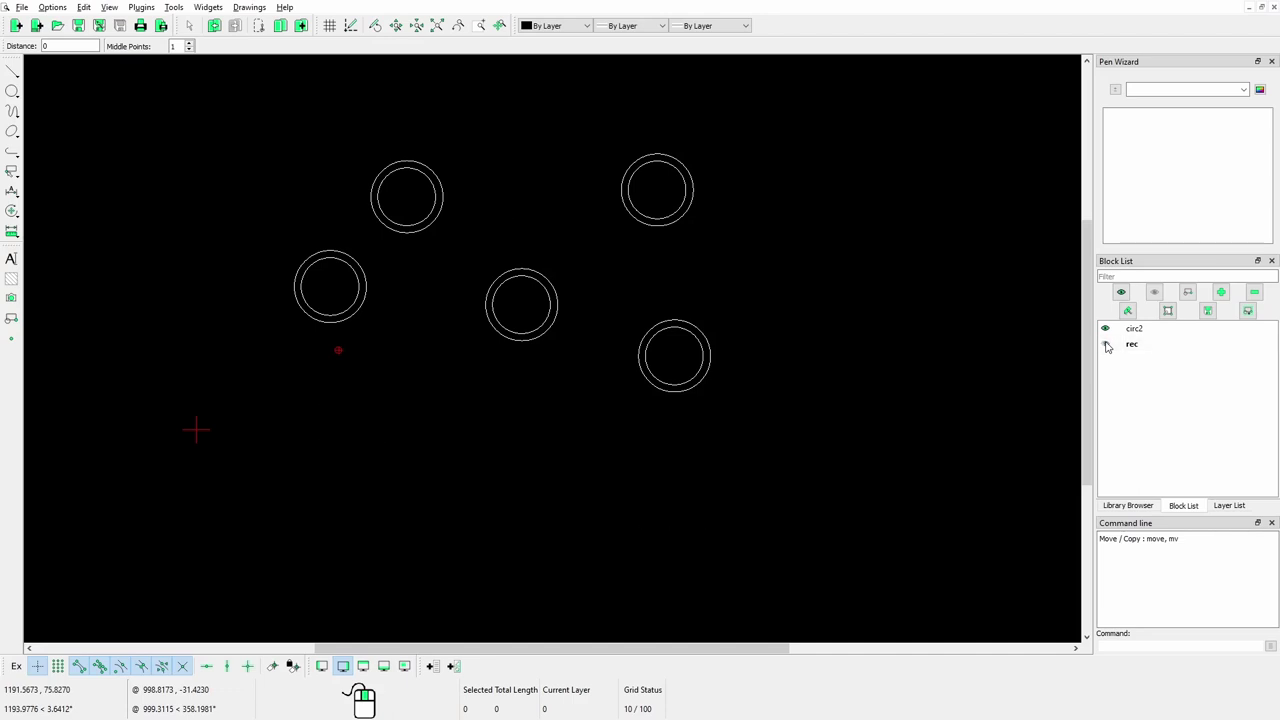
{"action": "left_click", "coordinate": [1106, 344]}
{"action": "left_click", "coordinate": [1106, 344]}
{"action": "left_click", "coordinate": [1106, 344]}
{"action": "left_click", "coordinate": [1106, 344]}
{"action": "left_click", "coordinate": [1106, 344]}
{"action": "left_click", "coordinate": [1106, 344]}
{"action": "left_click", "coordinate": [1106, 344]}
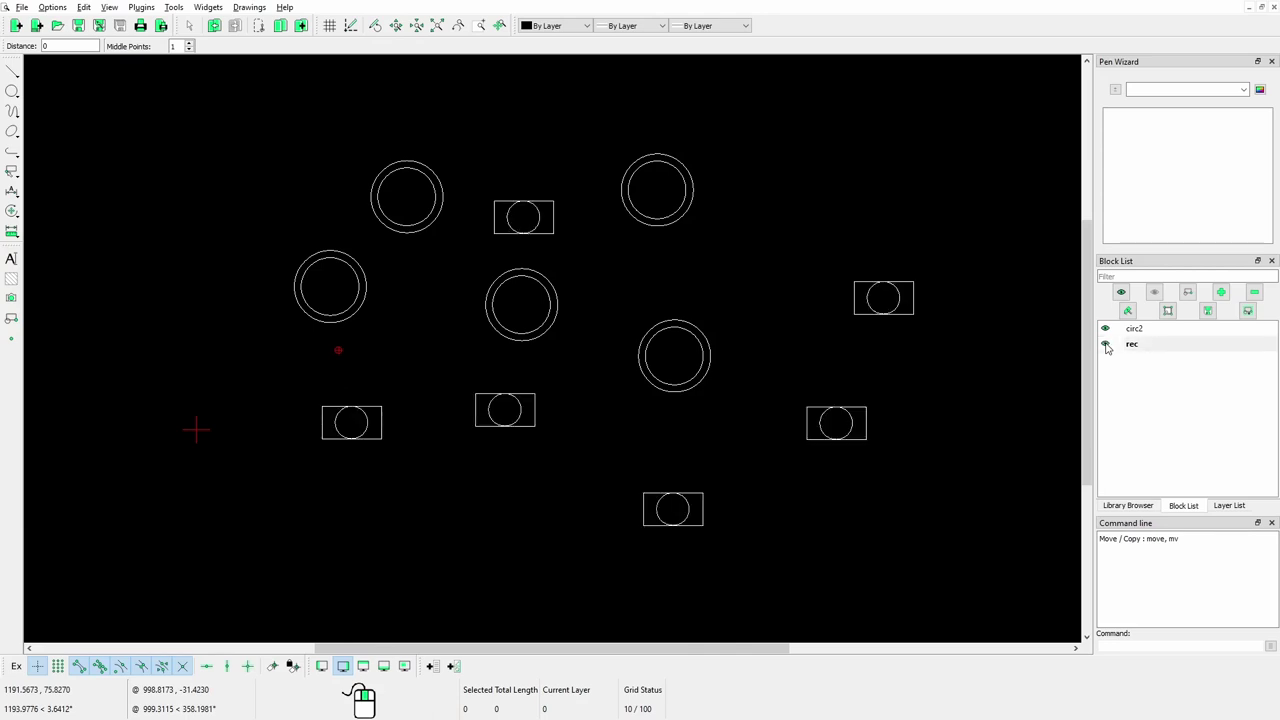
{"action": "left_click", "coordinate": [1106, 344]}
{"action": "left_click", "coordinate": [1106, 344]}
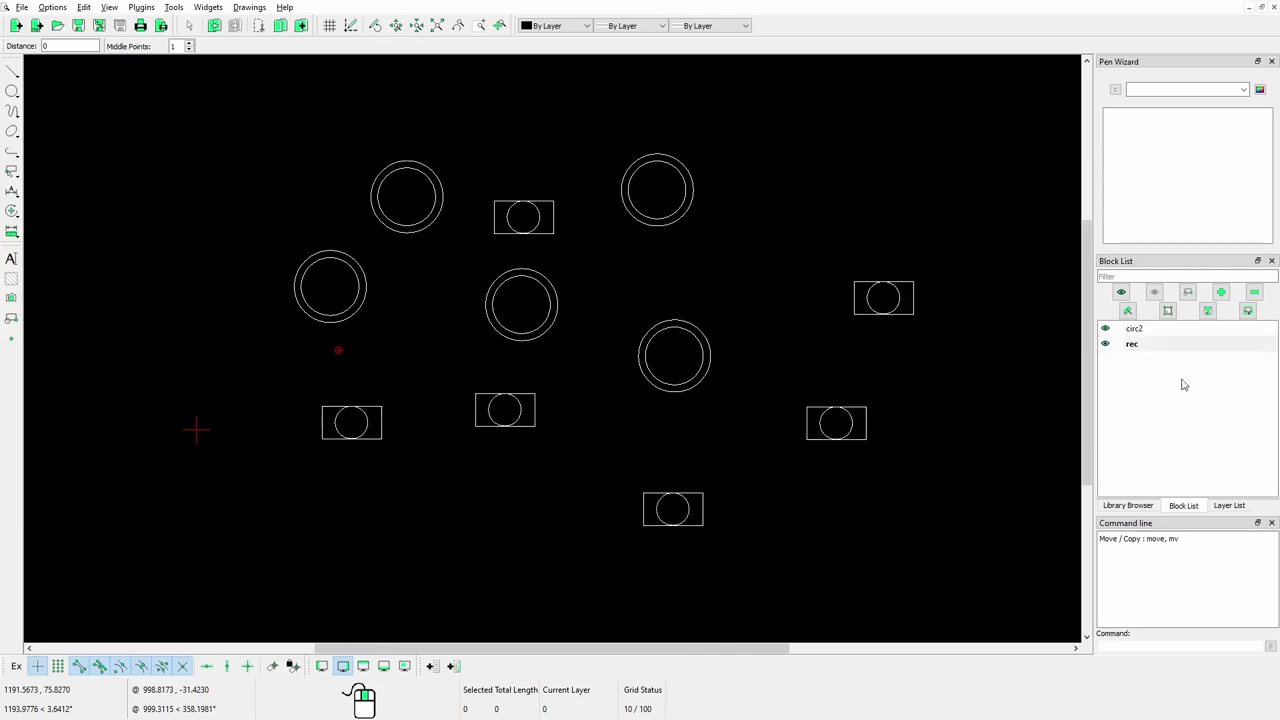
Toggle the circ2 block's visibility, ending with the circ2 circles hidden
{"action": "left_click", "coordinate": [1106, 329]}
{"action": "left_click", "coordinate": [1106, 329]}
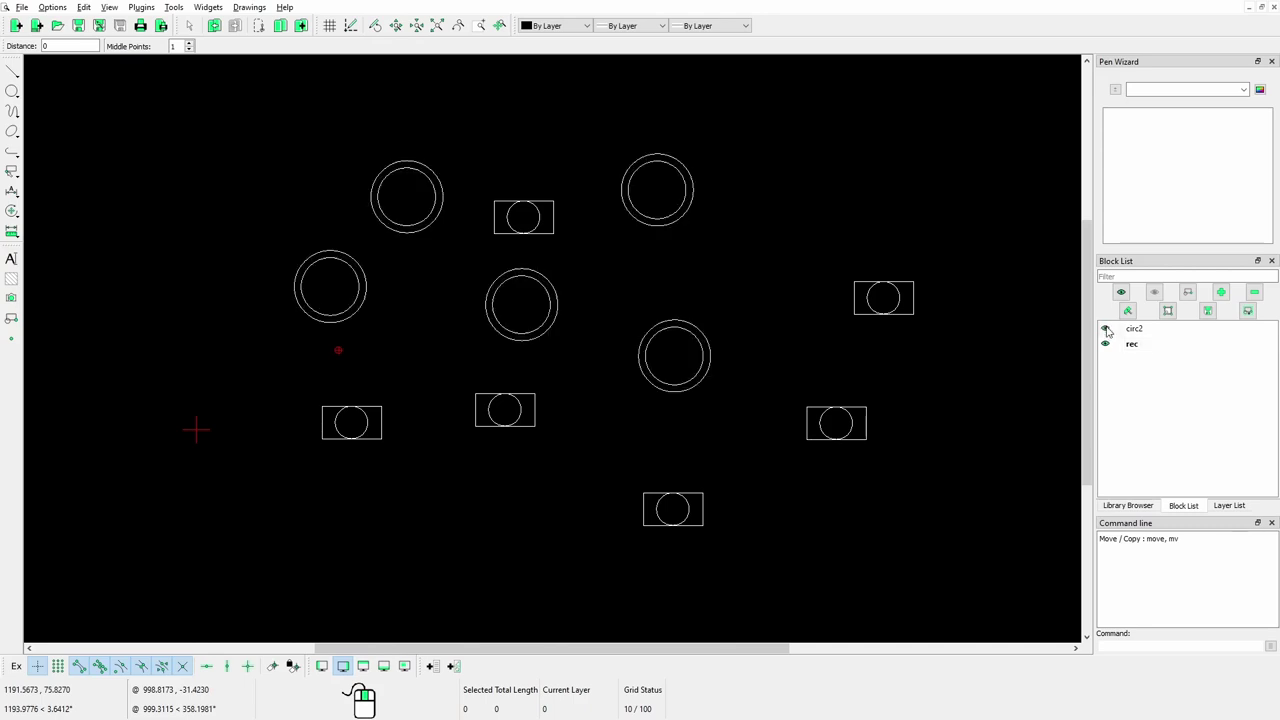
{"action": "left_click", "coordinate": [1106, 329]}
{"action": "left_click", "coordinate": [1106, 329]}
{"action": "left_click", "coordinate": [1106, 329]}
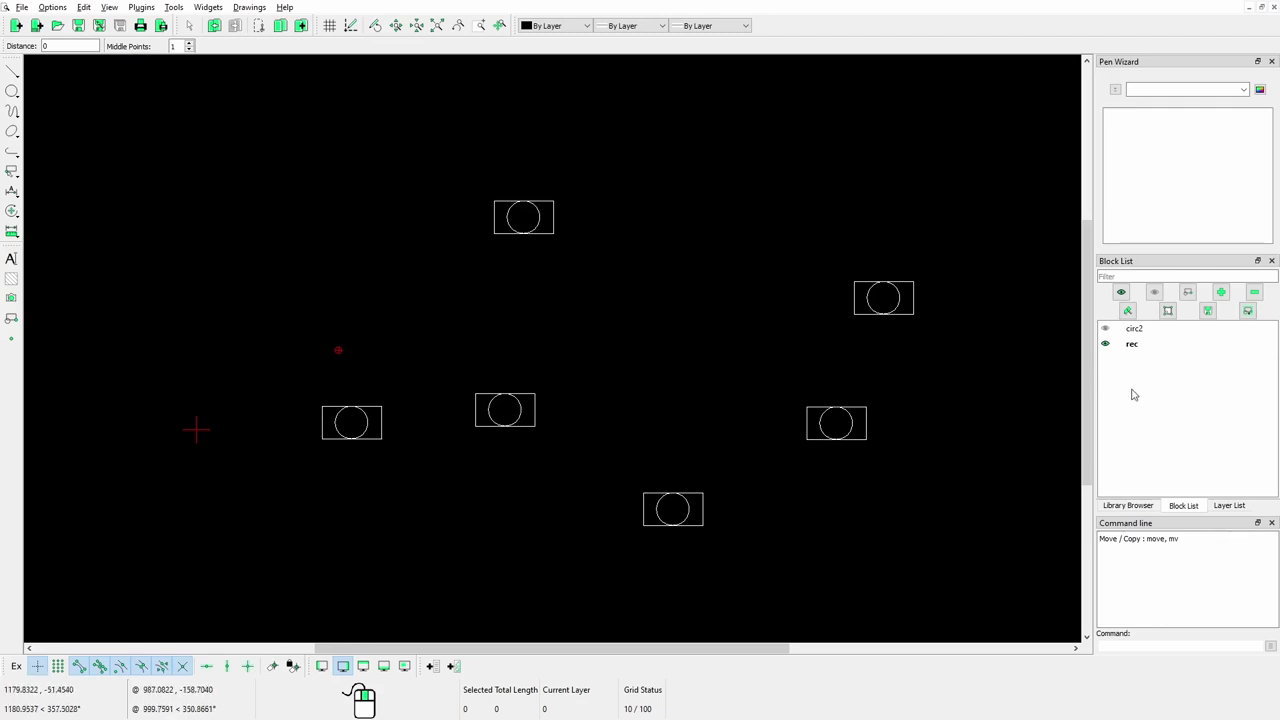
Show all blocks, hide all blocks, then show all blocks again so circ2 and rec inserts appear
{"action": "left_click", "coordinate": [1121, 293]}
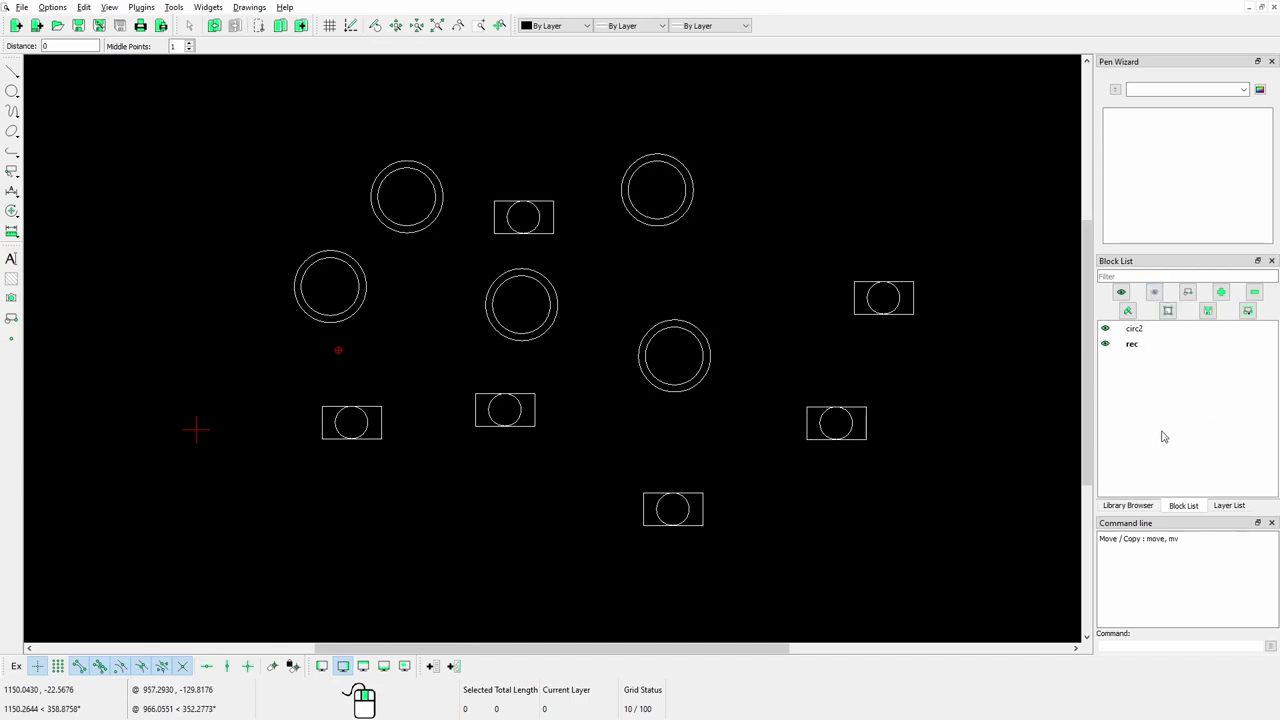
{"action": "left_click", "coordinate": [1154, 291]}
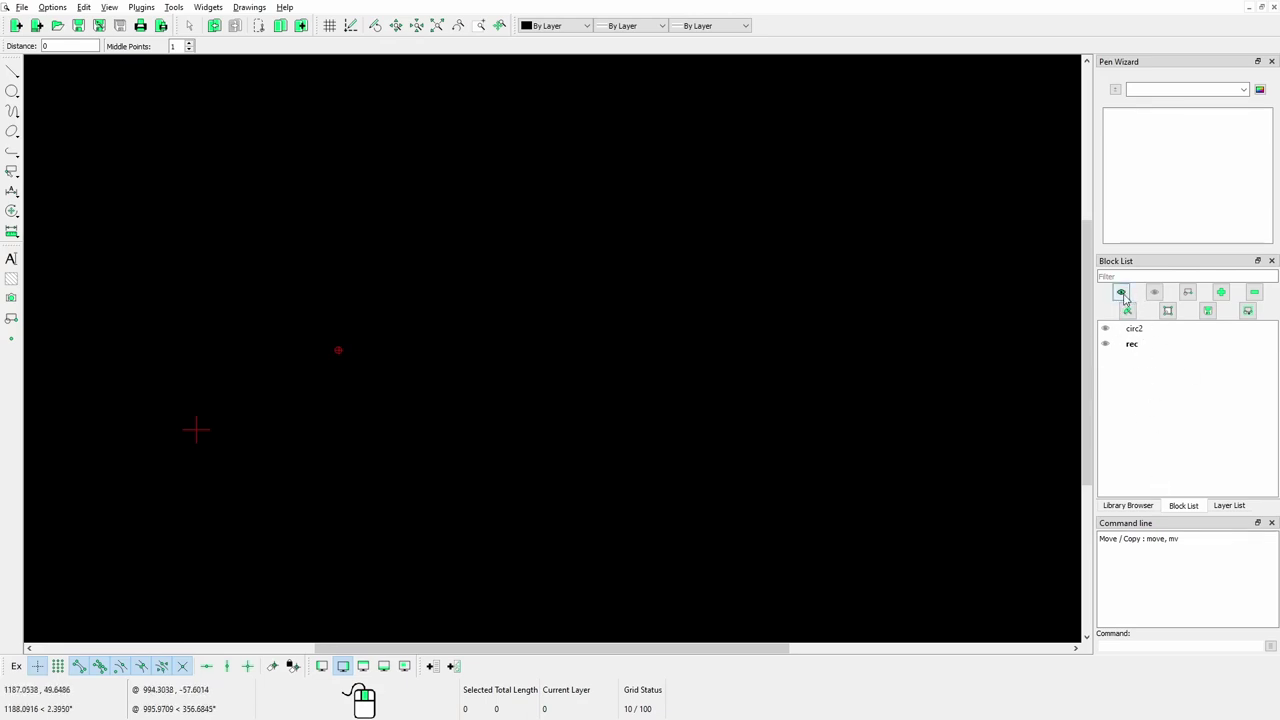
{"action": "left_click", "coordinate": [1121, 292]}
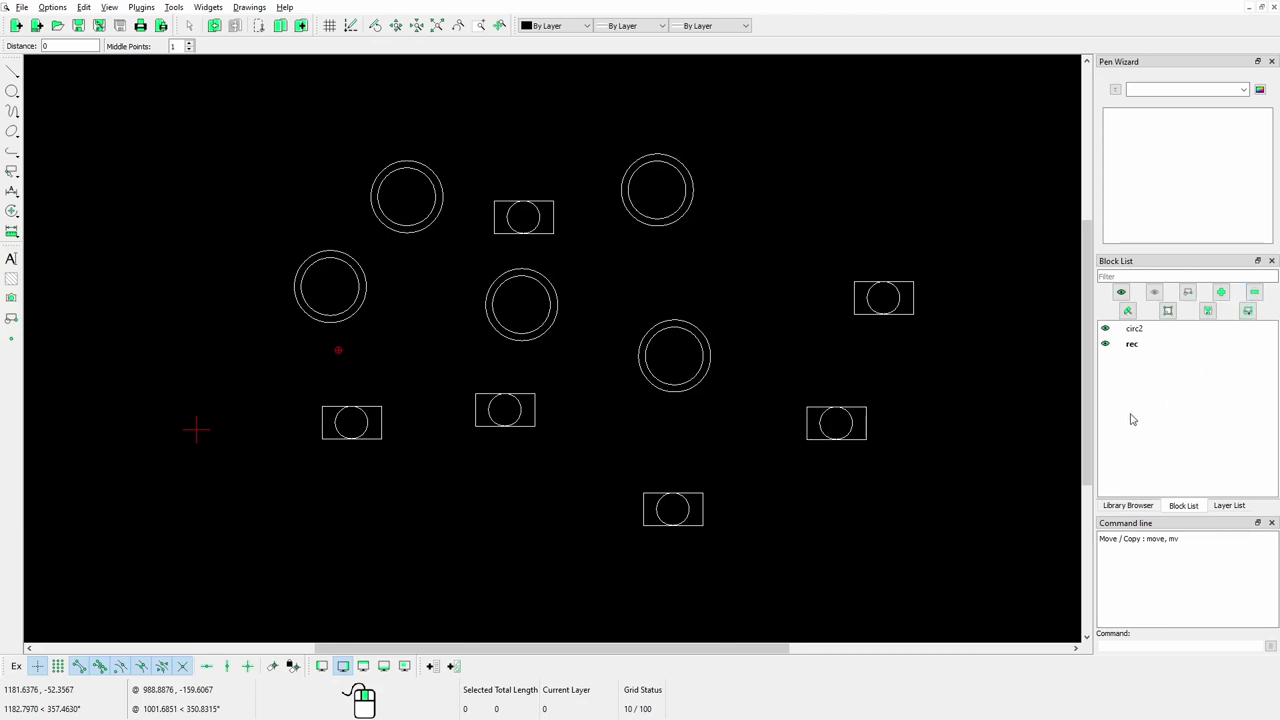
Remove the rec block and all six of its inserts from the drawing
{"action": "left_click", "coordinate": [1140, 346]}
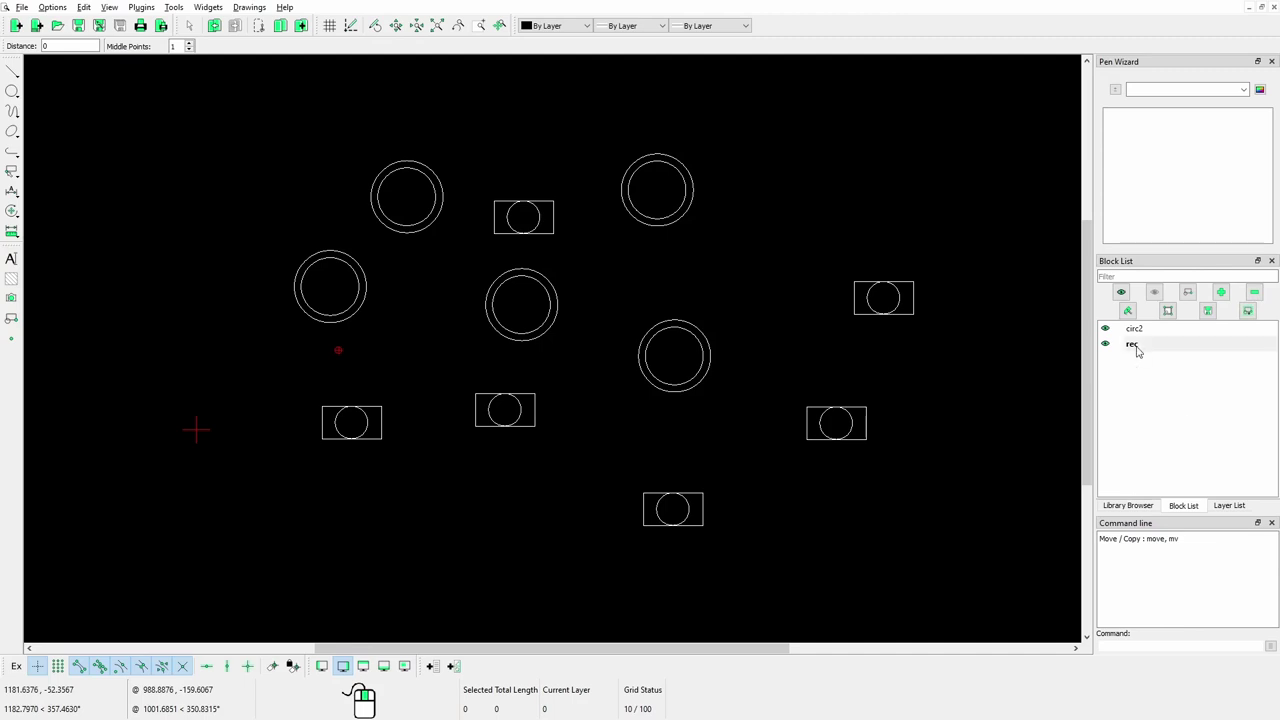
{"action": "left_click", "coordinate": [1254, 294]}
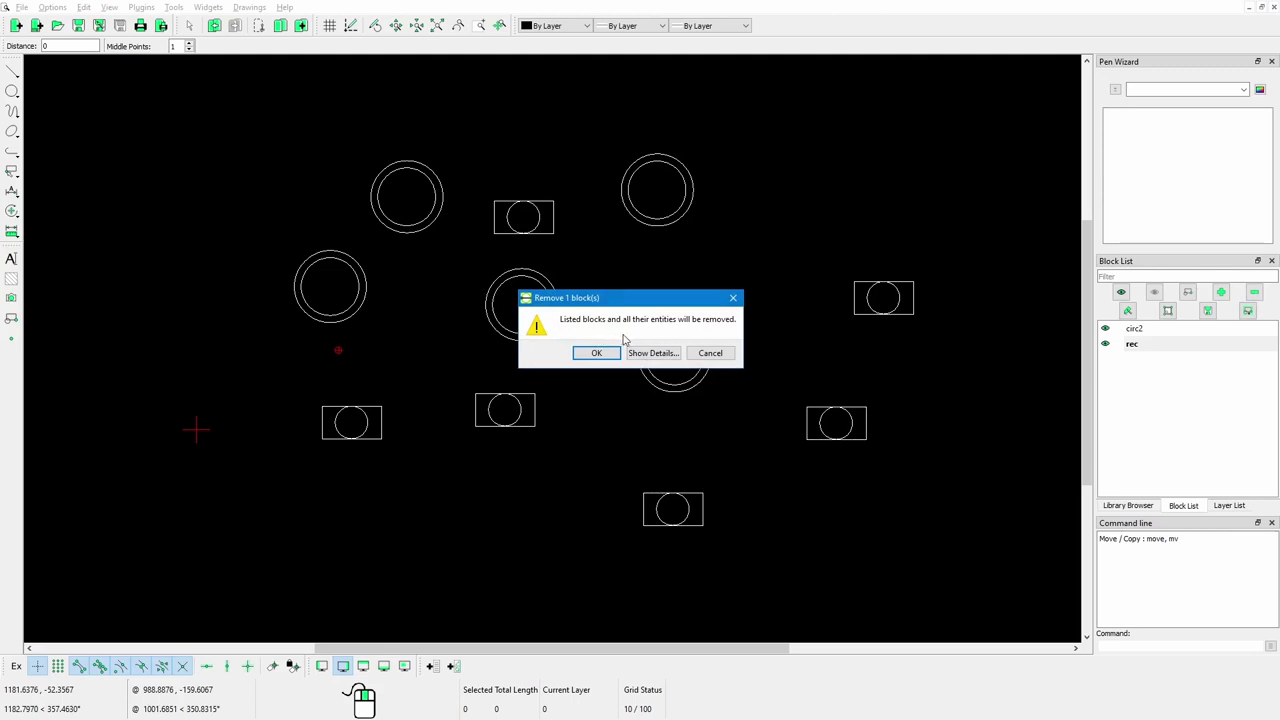
{"action": "left_click", "coordinate": [598, 353]}
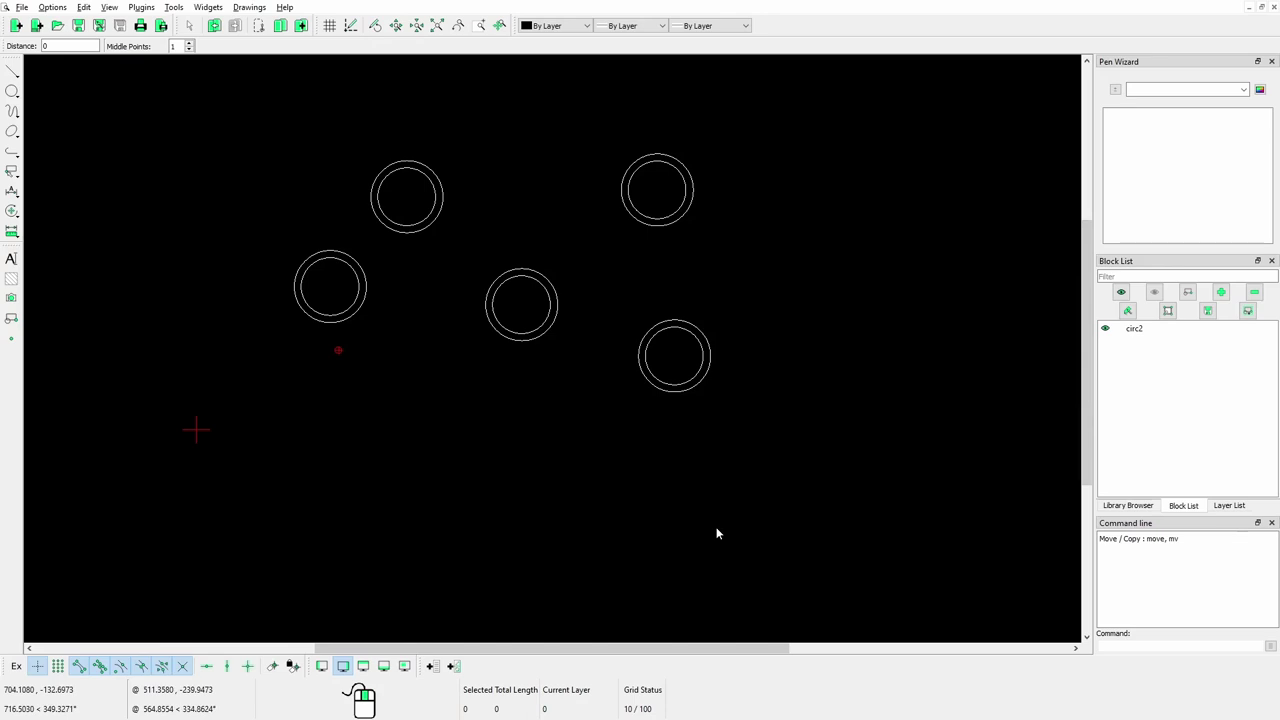
Start a Save As from the File menu, then cancel it
{"action": "left_click", "coordinate": [21, 7]}
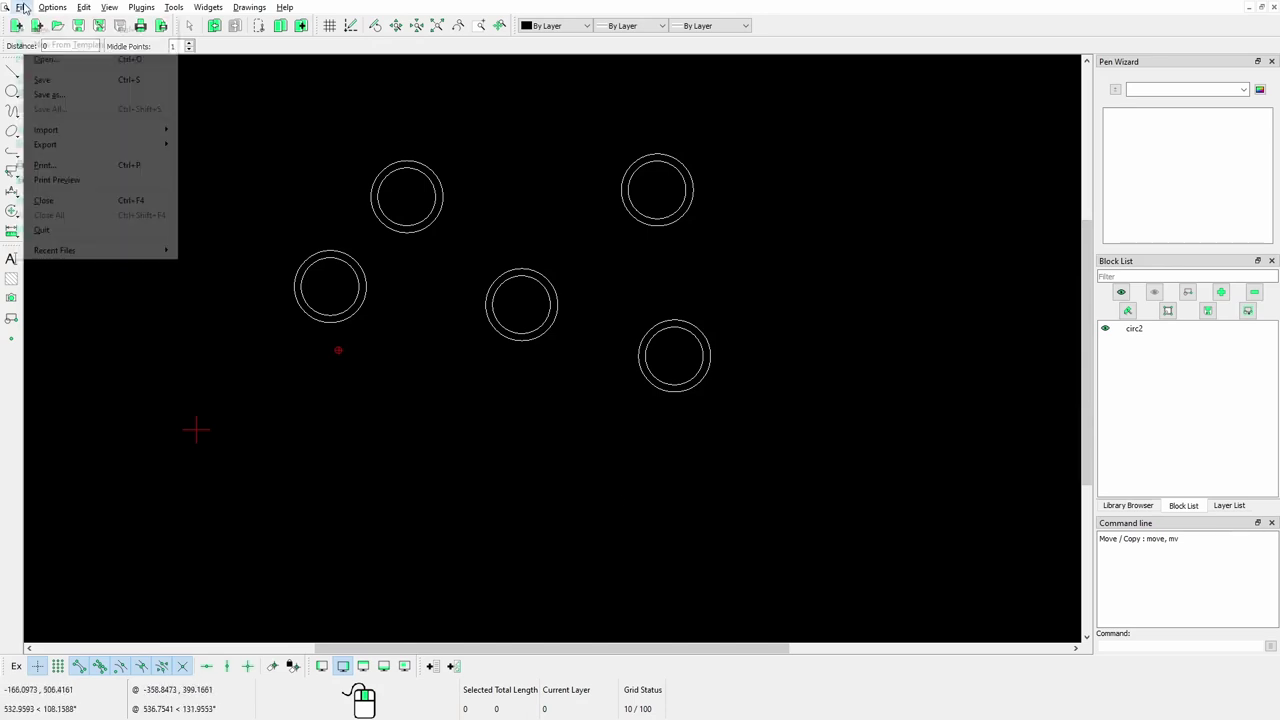
{"action": "left_click", "coordinate": [48, 94]}
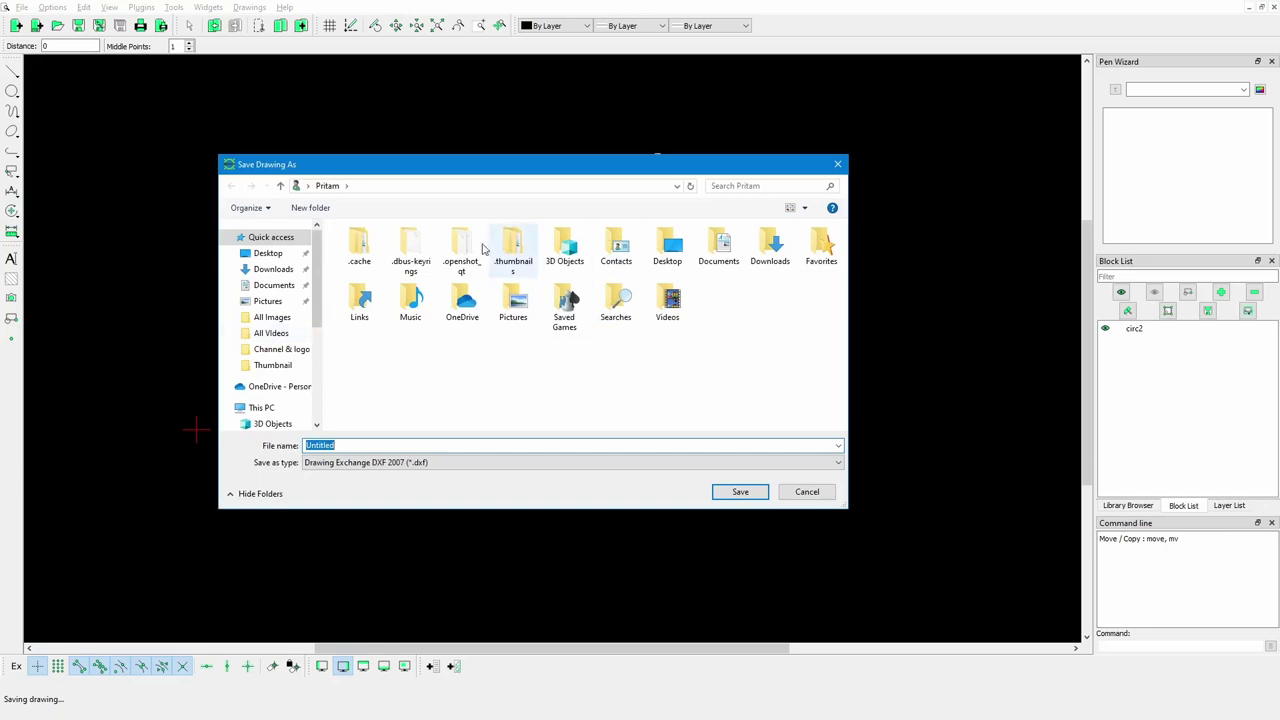
{"action": "left_click", "coordinate": [808, 493]}
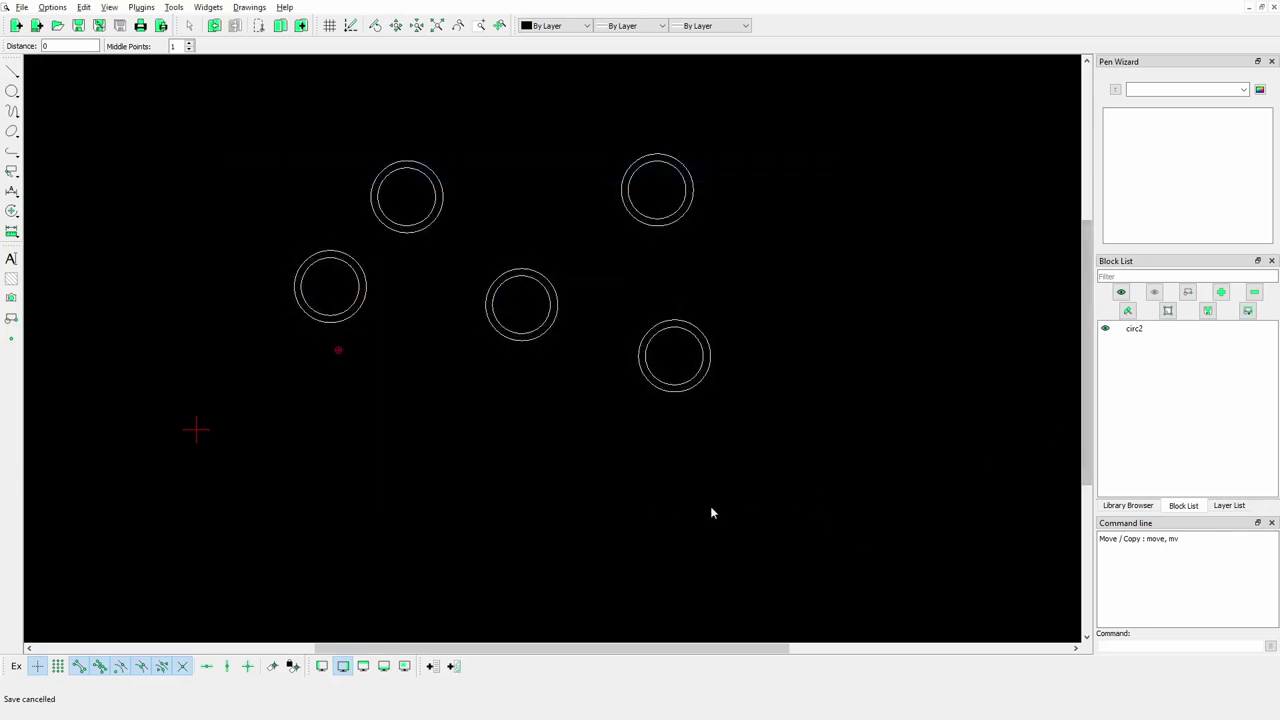